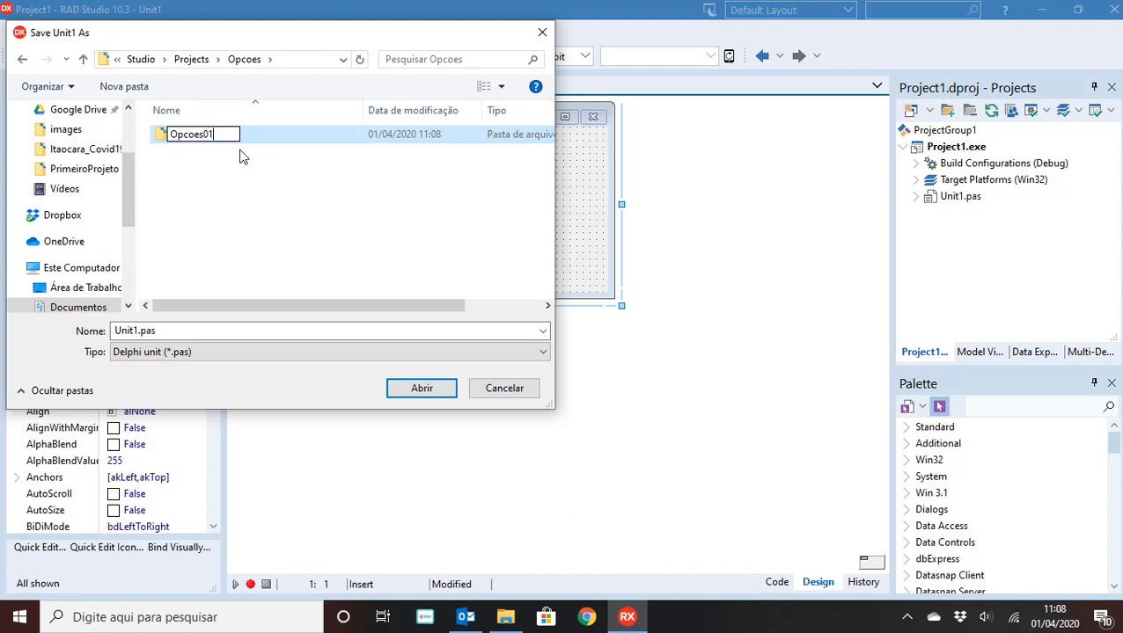
Step: Name the new folder Opcoes01 and save Unit1.pas and Project1.dproj in it
{"action": "key", "text": "Return"}
{"action": "key", "text": "Return"}
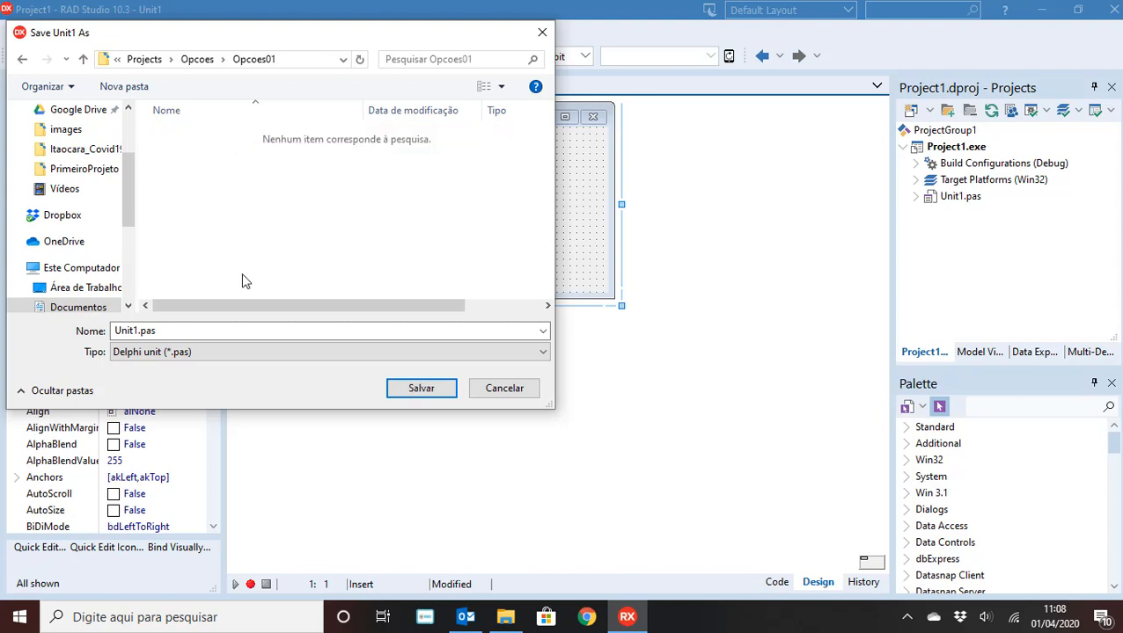
{"action": "left_click", "coordinate": [407, 390]}
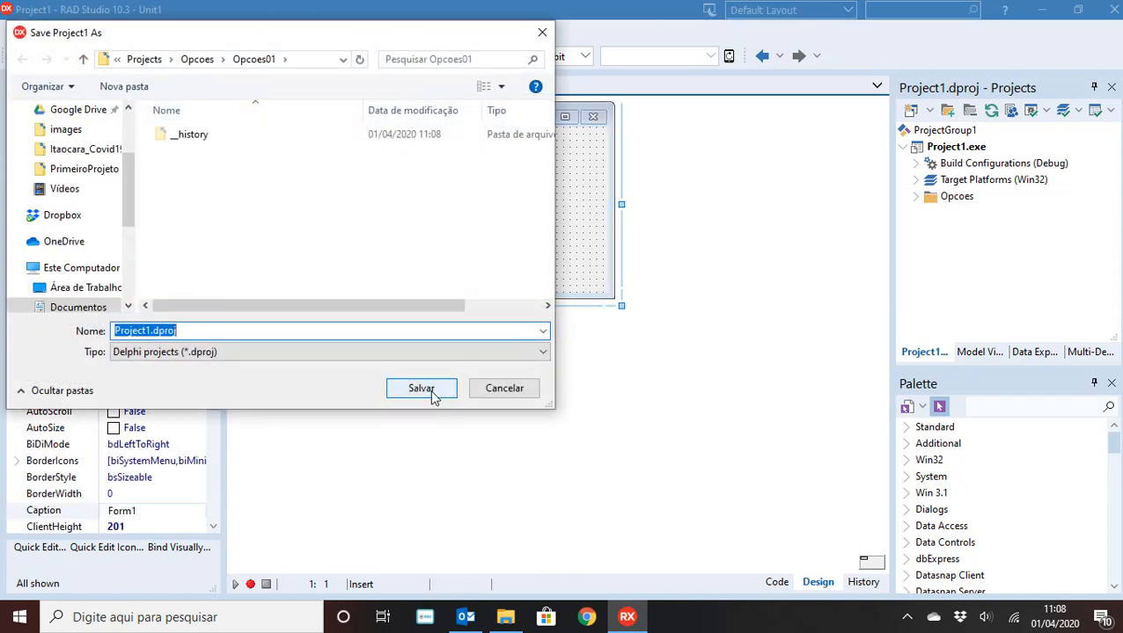
{"action": "left_click", "coordinate": [432, 397]}
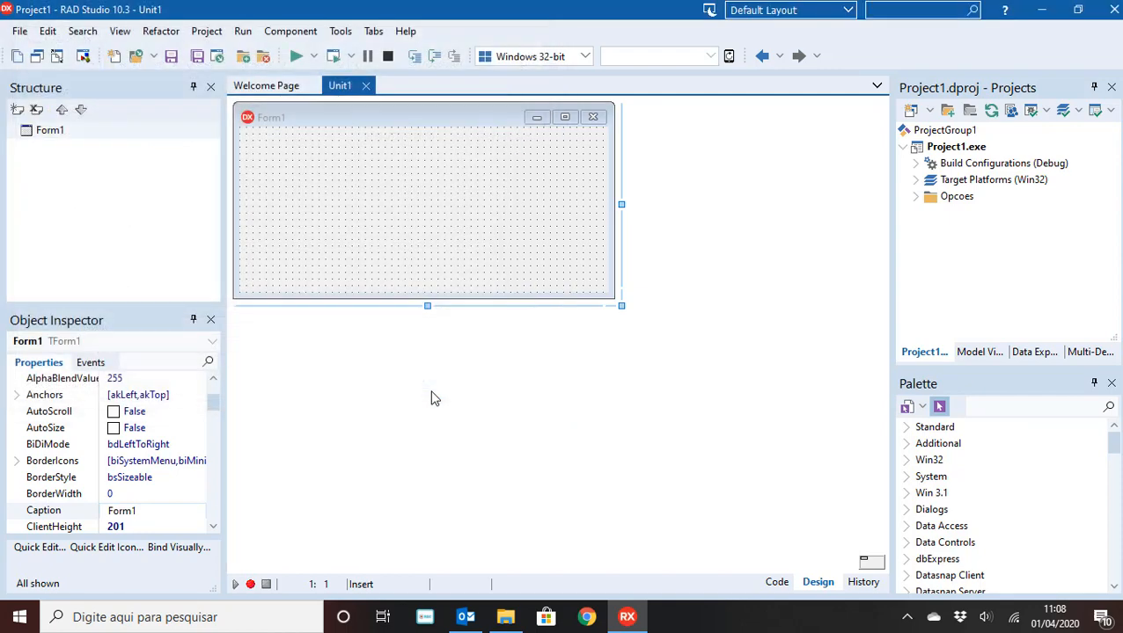
Step: Expand the project's build configurations, activate Release and return to the form
{"action": "left_click", "coordinate": [917, 164]}
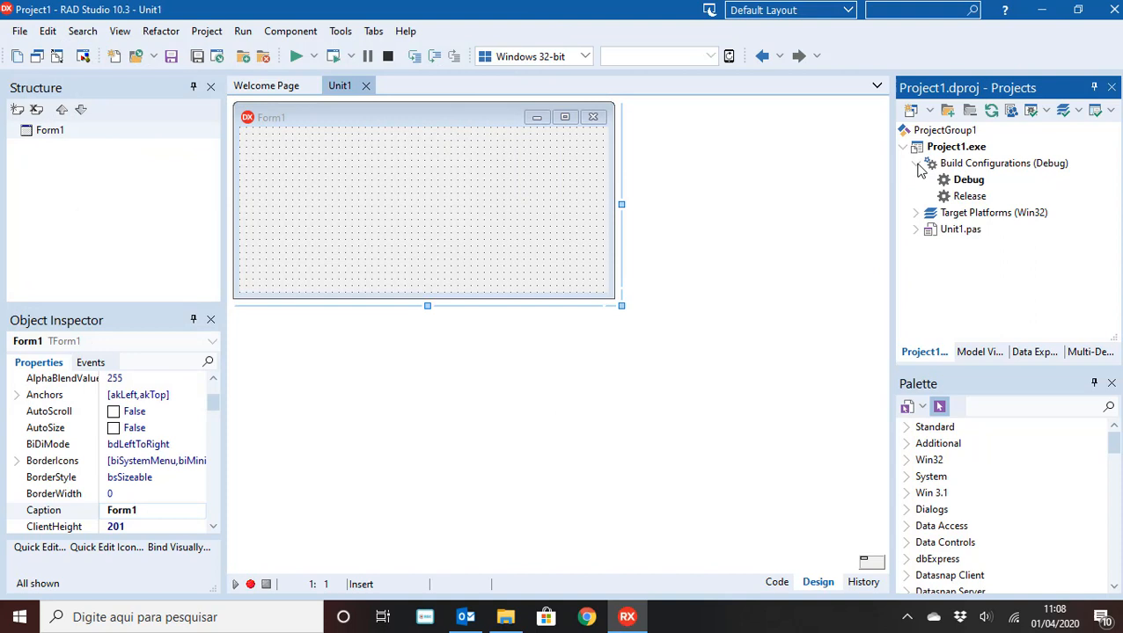
{"action": "double_click", "coordinate": [968, 197]}
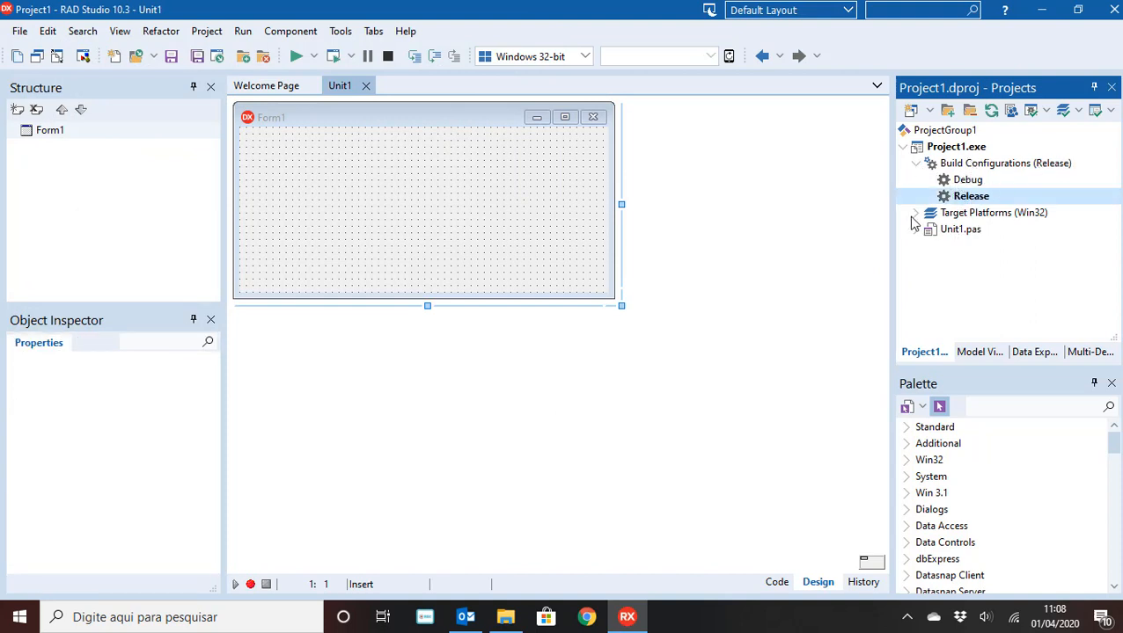
{"action": "left_click", "coordinate": [329, 151]}
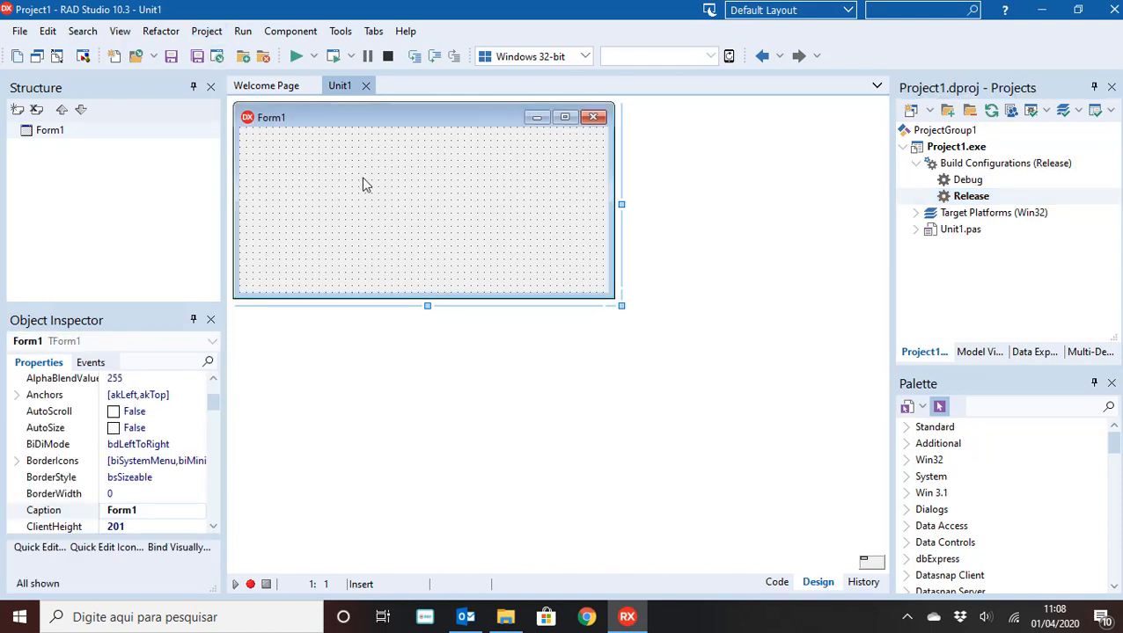
Step: Open the project options, search them for "version" and clear the search
{"action": "left_click", "coordinate": [206, 32]}
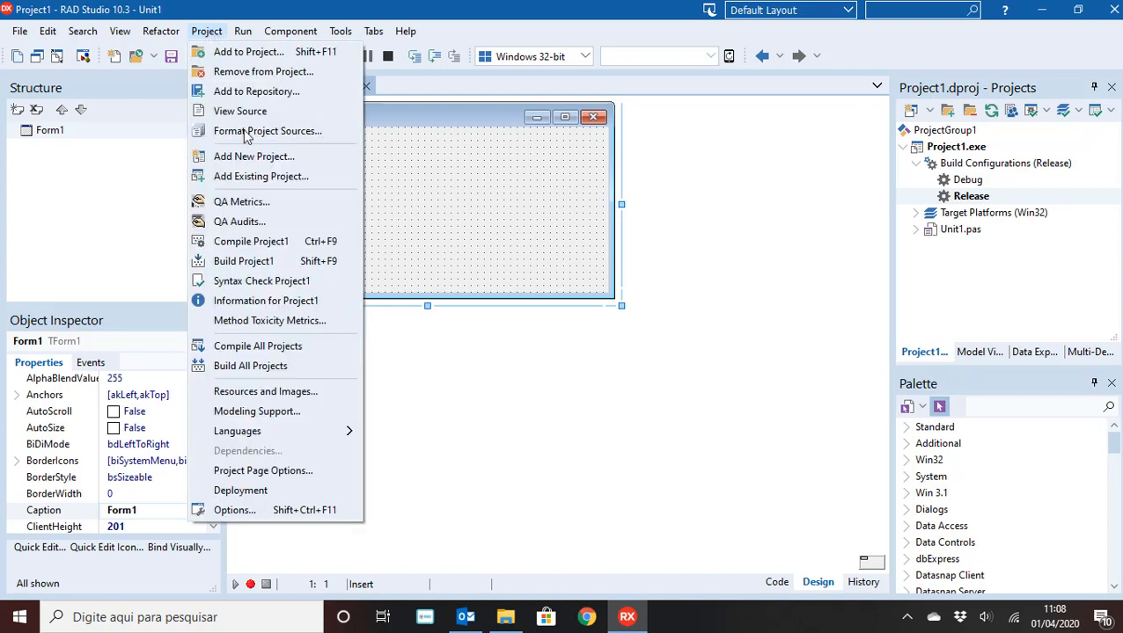
{"action": "left_click", "coordinate": [297, 514]}
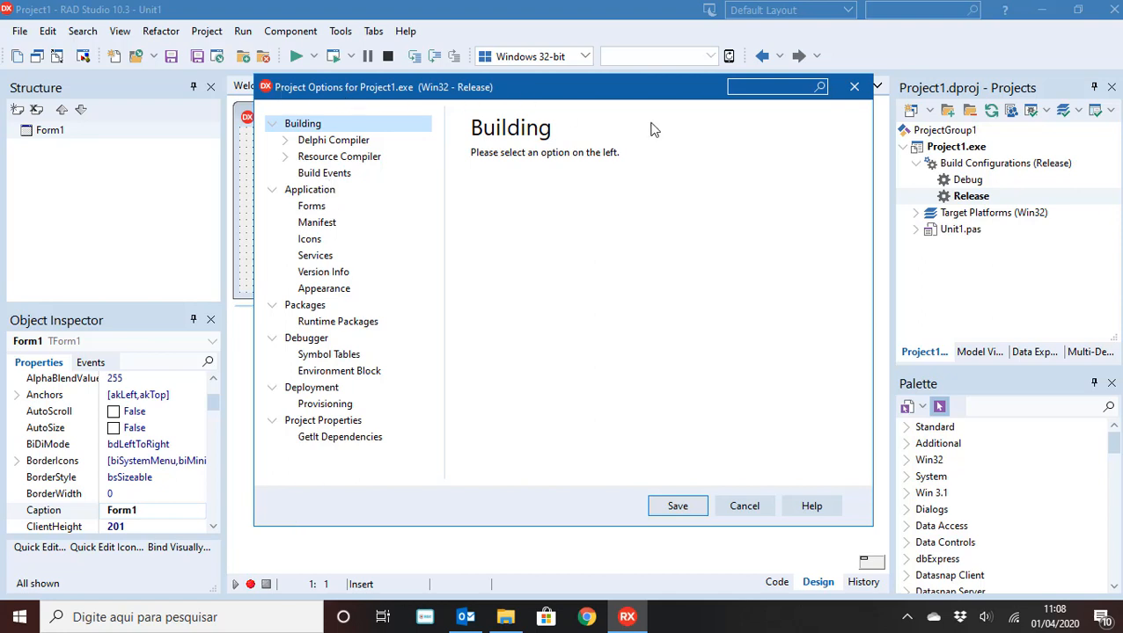
{"action": "left_click", "coordinate": [753, 90]}
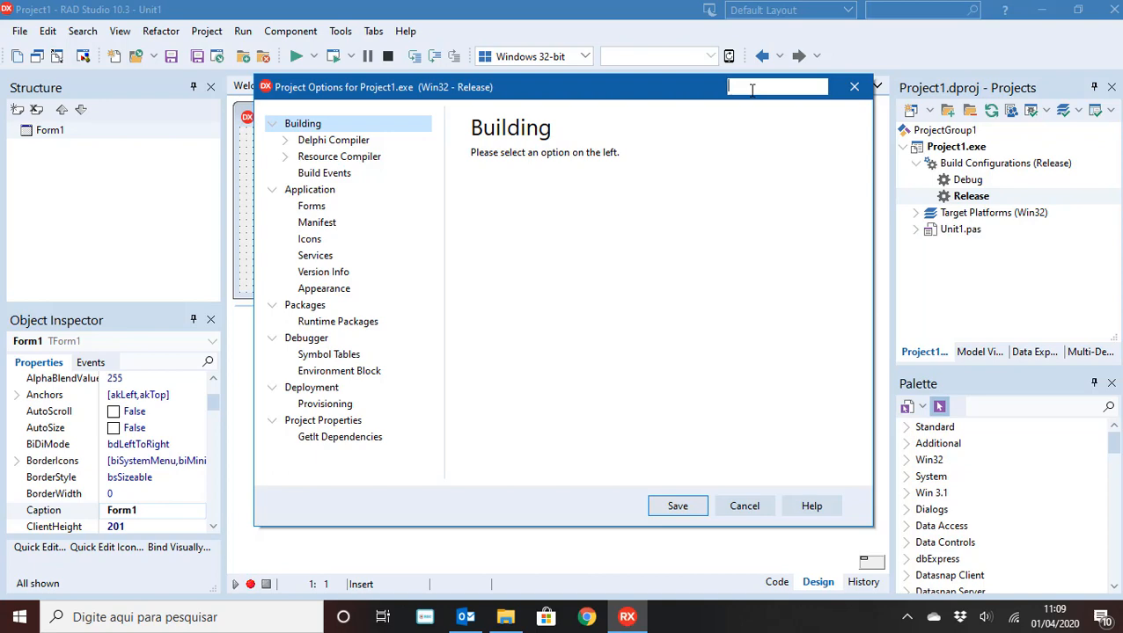
{"action": "type", "text": "version"}
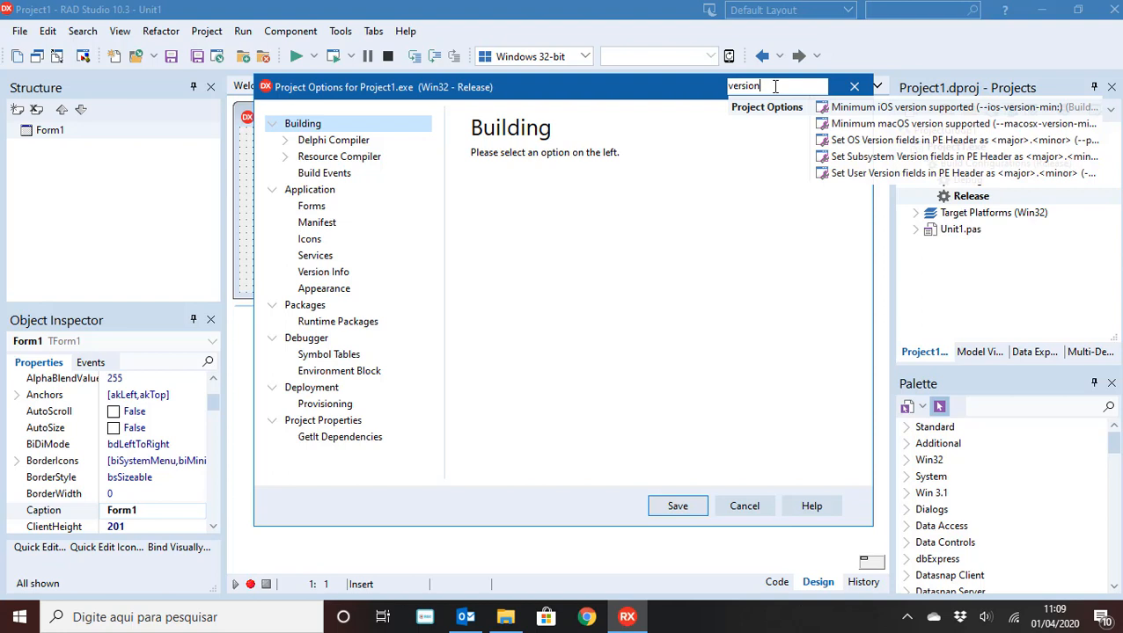
{"action": "key", "text": "BackSpace"}
{"action": "key", "text": "BackSpace"}
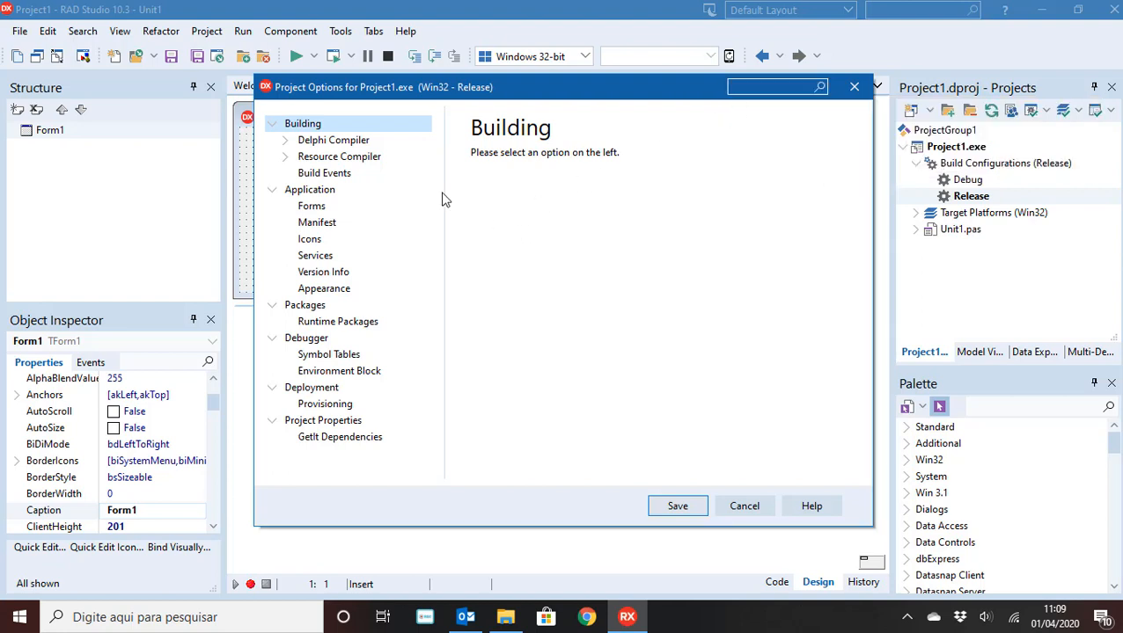
Step: Examine the Delphi Compiler's conditional defines and the platform and config parts of its output directory, and save the options
{"action": "left_click", "coordinate": [333, 141]}
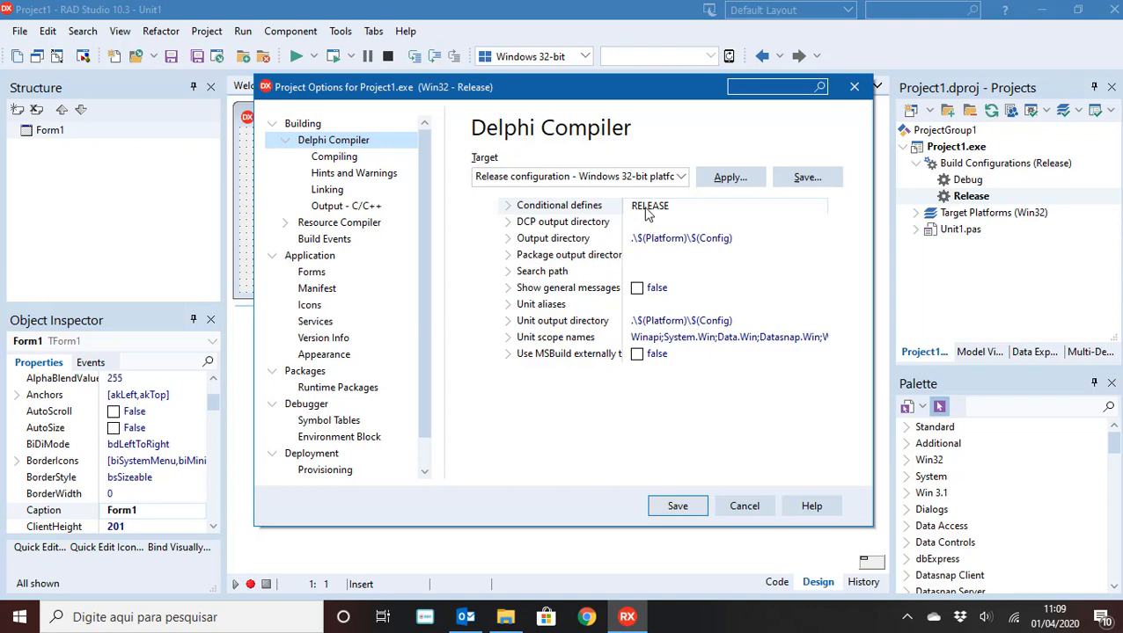
{"action": "left_click", "coordinate": [508, 207]}
{"action": "left_click", "coordinate": [508, 205]}
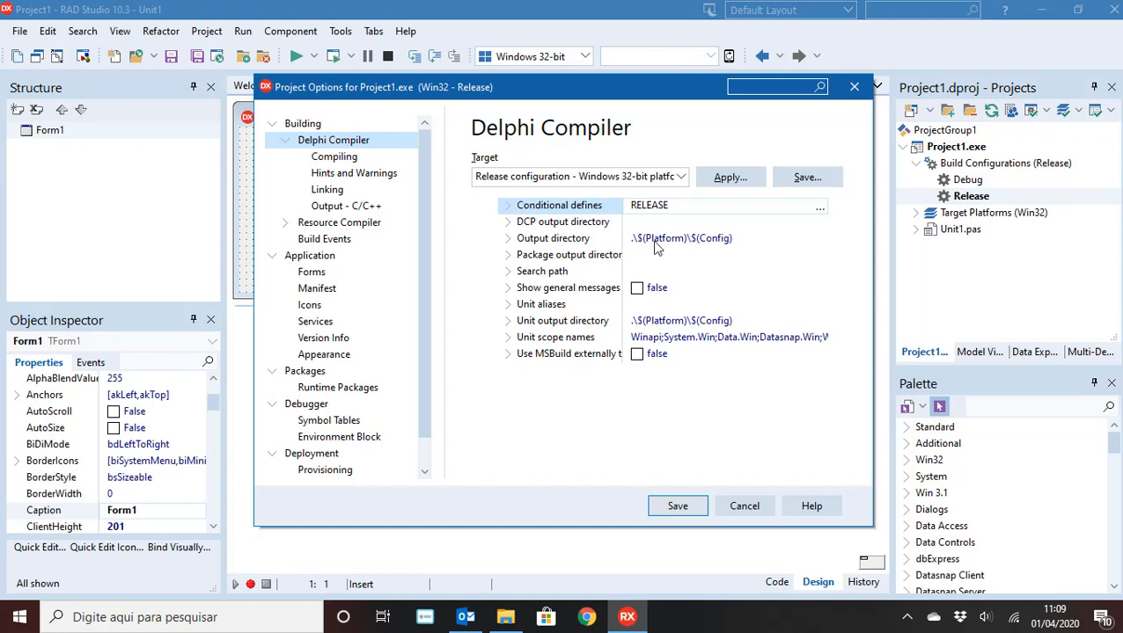
{"action": "left_click", "coordinate": [535, 241]}
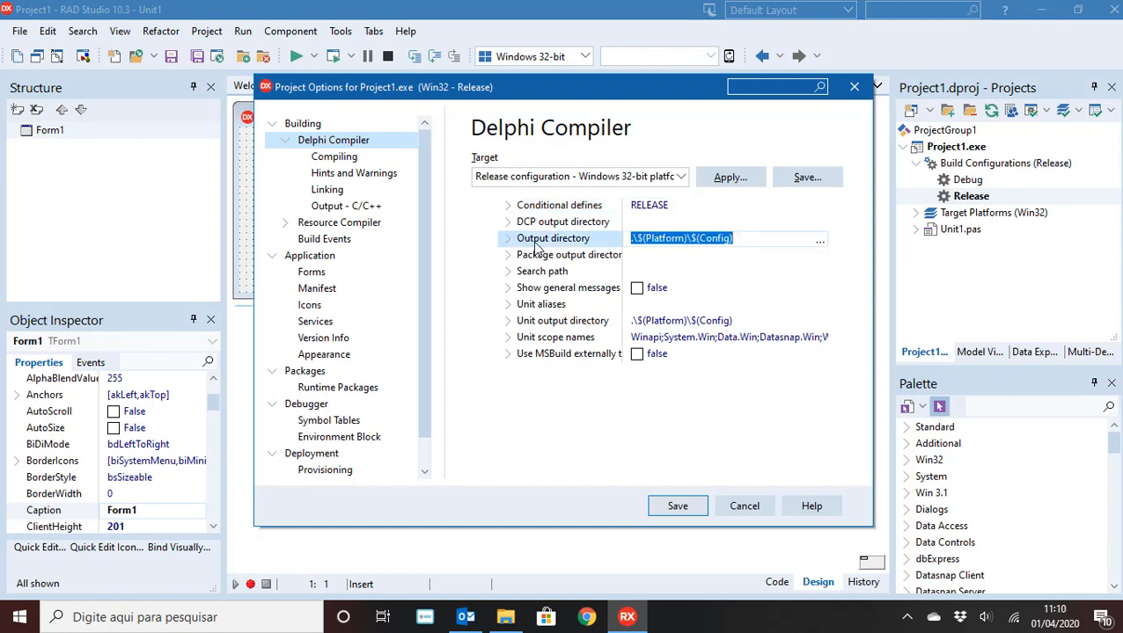
{"action": "left_click", "coordinate": [745, 240]}
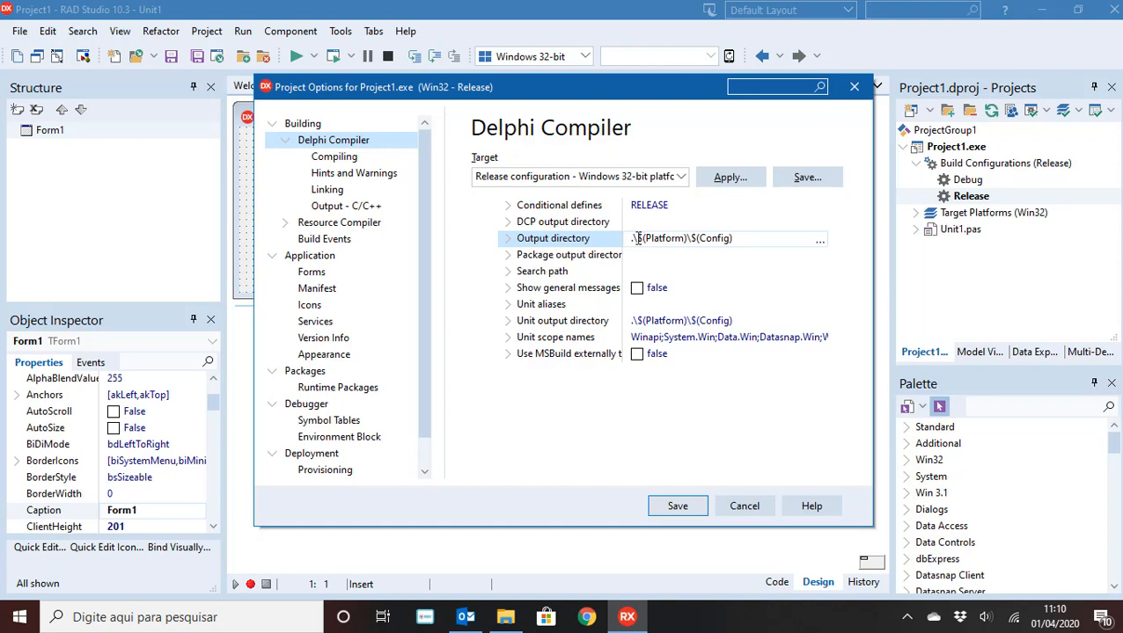
{"action": "left_click_drag", "start_coordinate": [637, 238], "coordinate": [686, 238]}
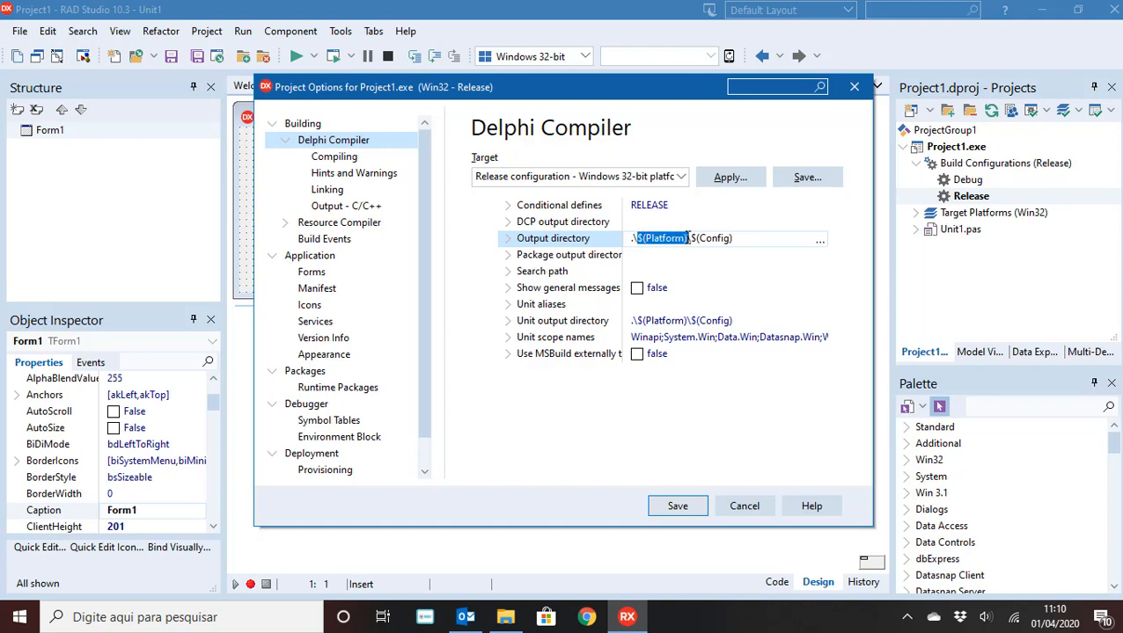
{"action": "left_click", "coordinate": [653, 238]}
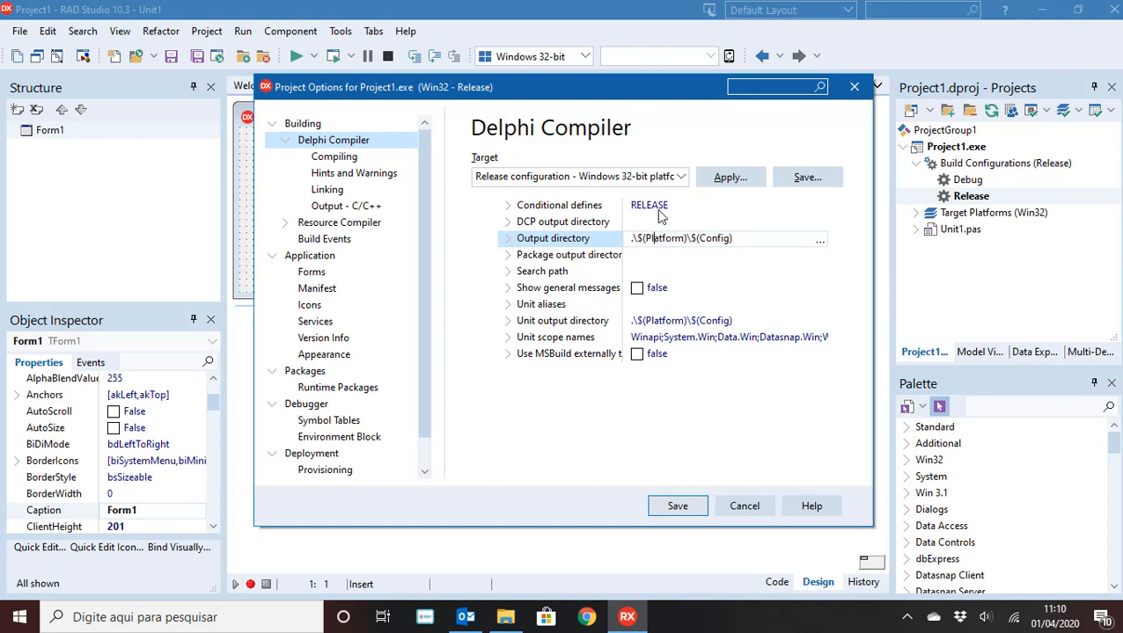
{"action": "left_click_drag", "start_coordinate": [696, 237], "coordinate": [743, 238]}
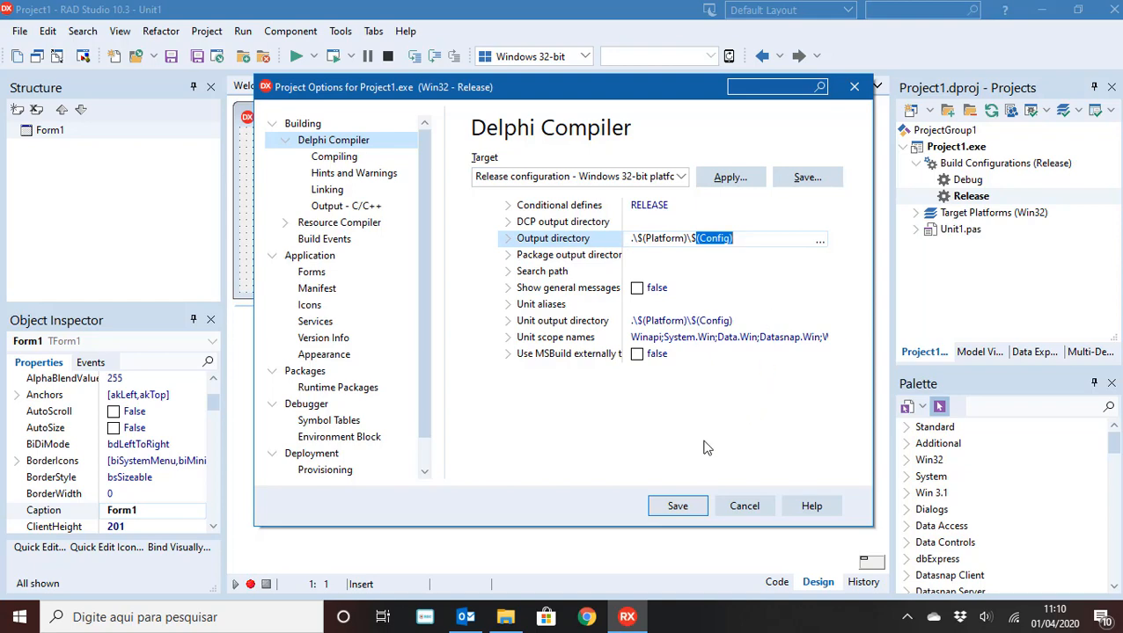
{"action": "left_click", "coordinate": [678, 508]}
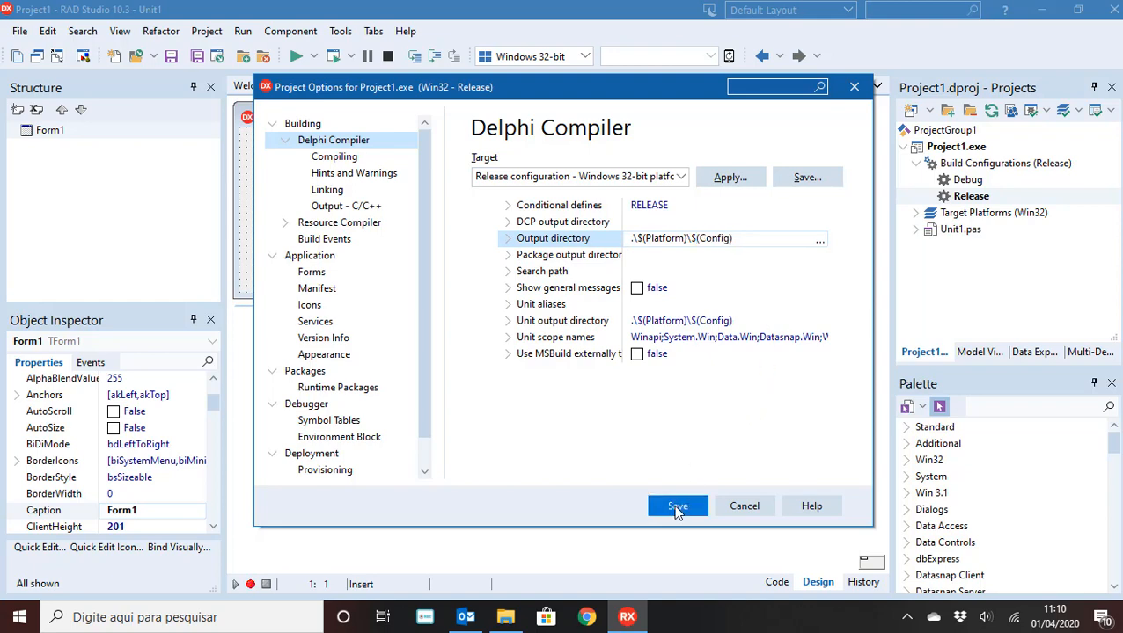
Step: Show the Project1 files in File Explorer, look over the Opcoes01 folder and return to the form in RAD Studio
{"action": "right_click", "coordinate": [949, 148]}
{"action": "left_click", "coordinate": [987, 187]}
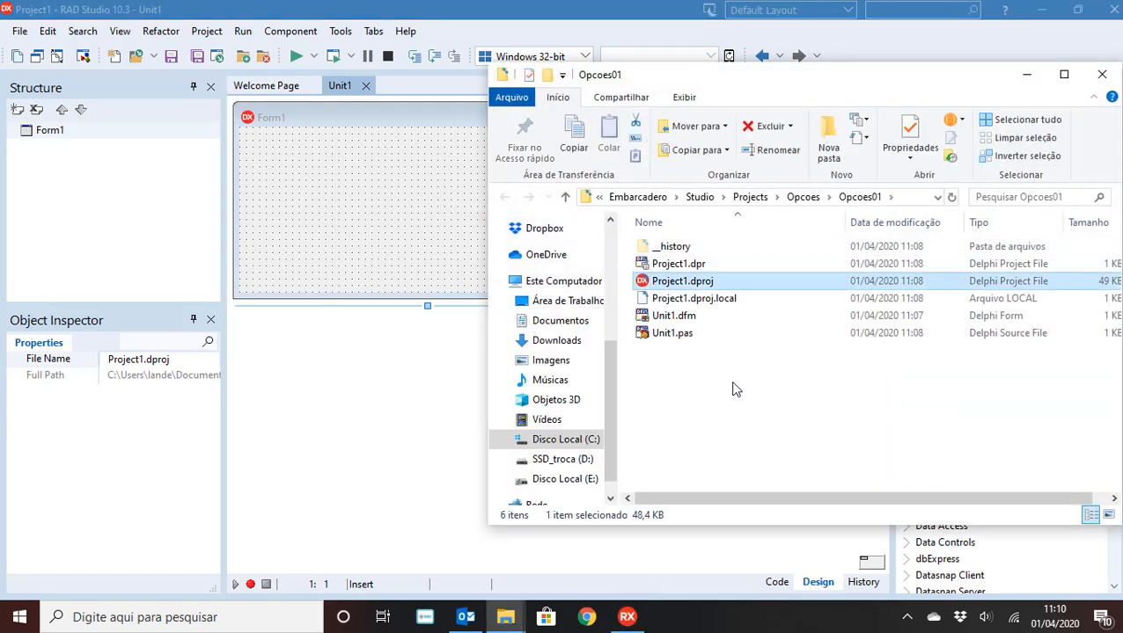
{"action": "left_click", "coordinate": [736, 406]}
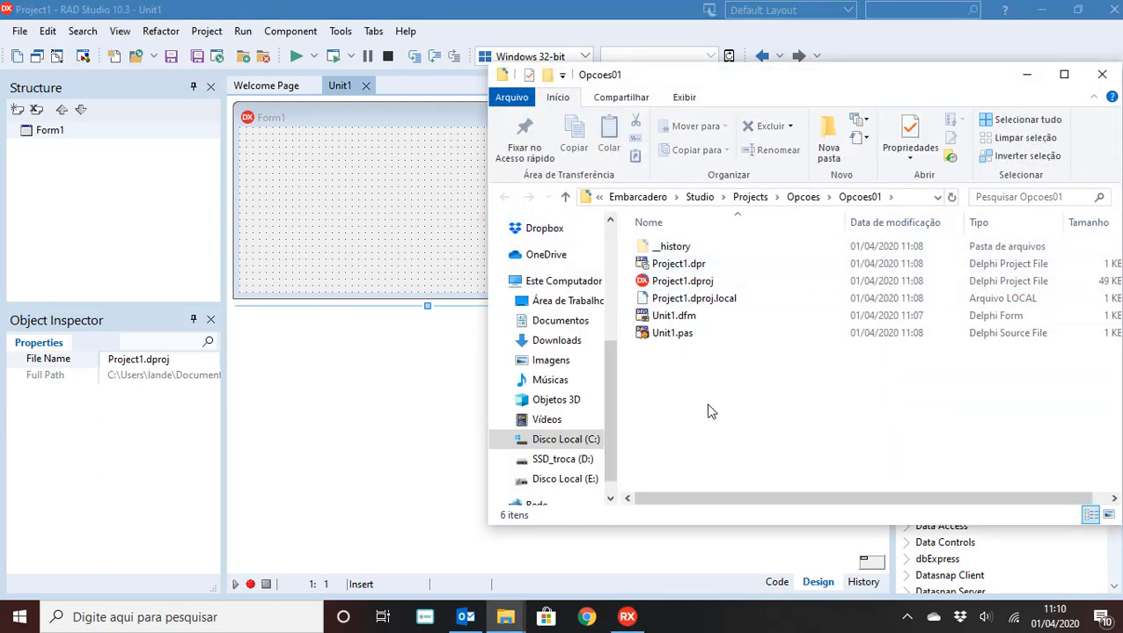
{"action": "left_click", "coordinate": [376, 251]}
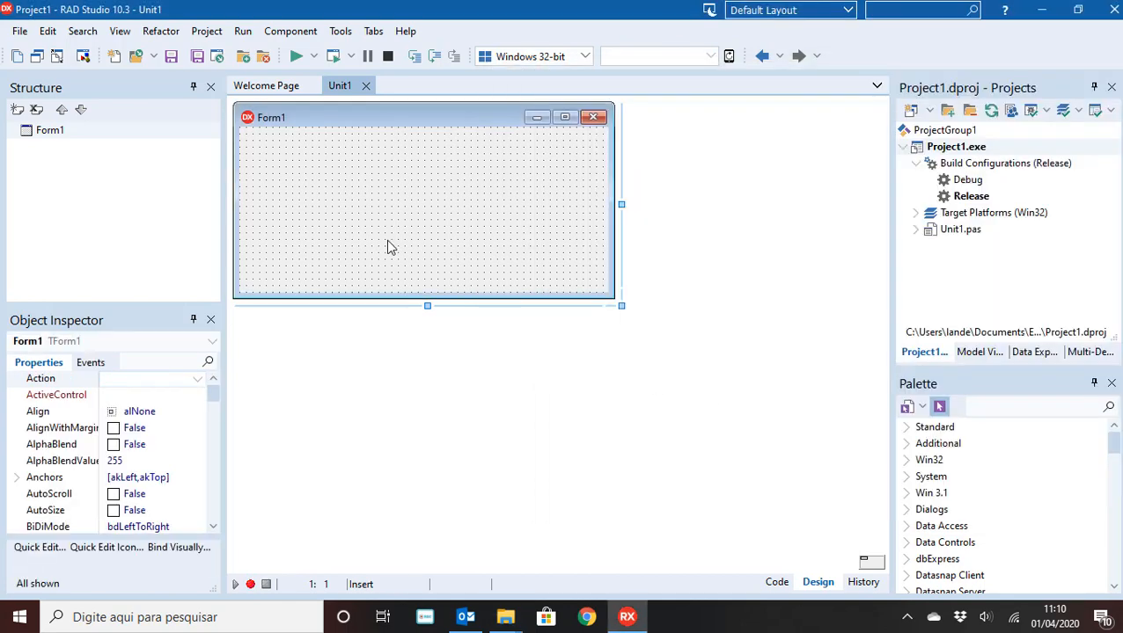
Step: Run the project with the Release configuration and open its Win32\Release output folder in File Explorer
{"action": "left_click", "coordinate": [295, 58]}
{"action": "key", "text": "alt+Tab"}
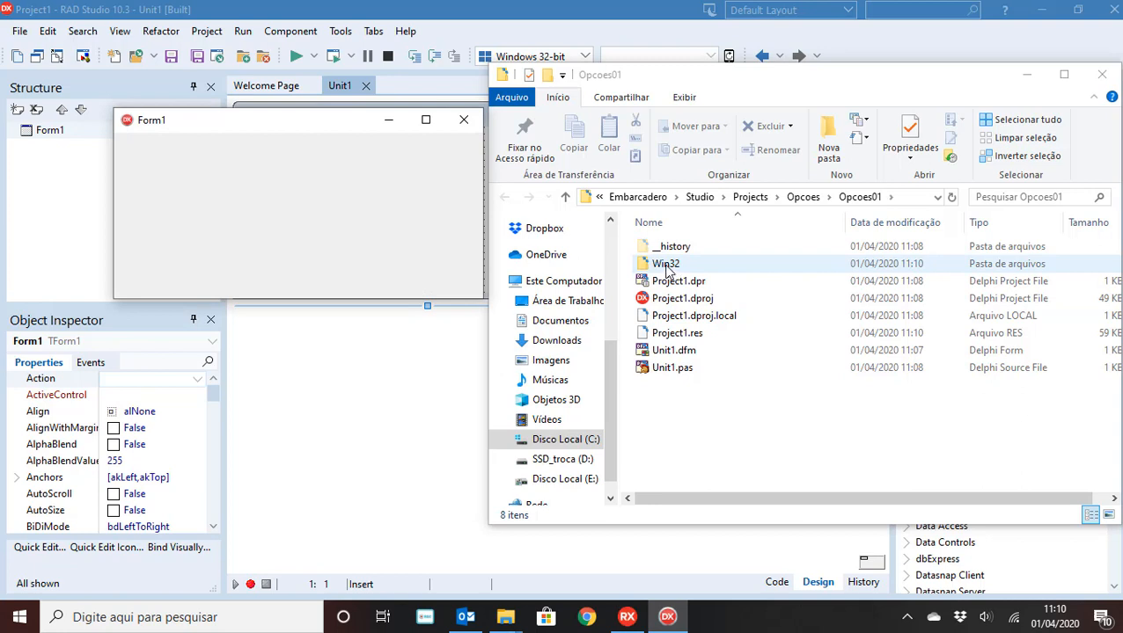
{"action": "double_click", "coordinate": [666, 266]}
{"action": "left_click", "coordinate": [666, 251]}
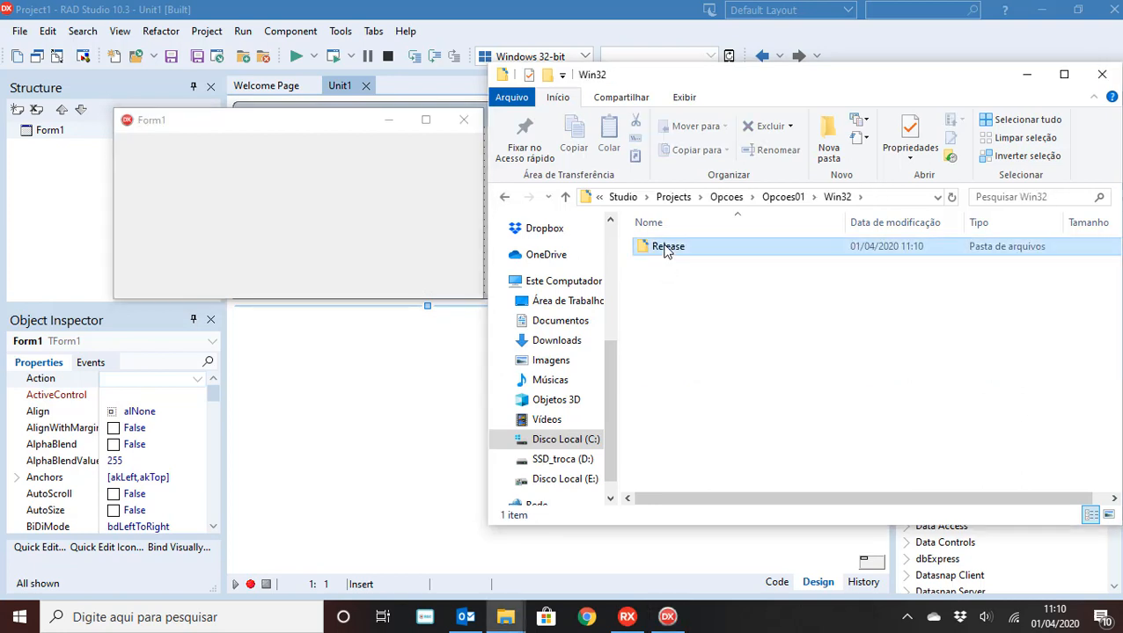
{"action": "double_click", "coordinate": [666, 251]}
{"action": "left_click", "coordinate": [666, 250]}
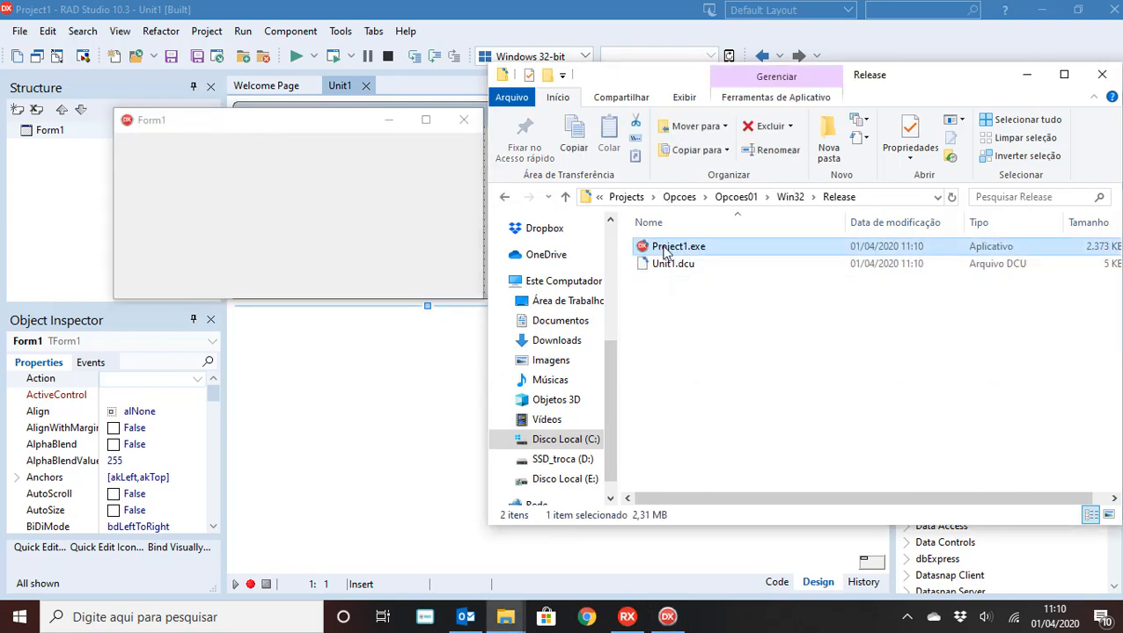
{"action": "left_click", "coordinate": [824, 382]}
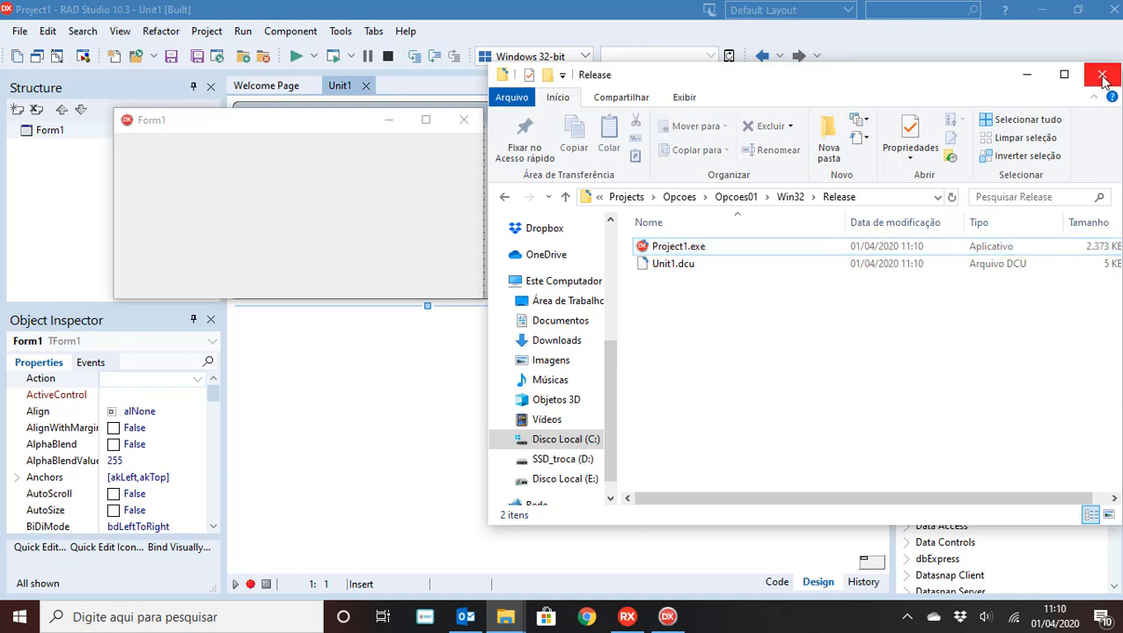
Step: Close the running Form1 application and return to the form in RAD Studio
{"action": "left_click", "coordinate": [375, 173]}
{"action": "left_click", "coordinate": [461, 120]}
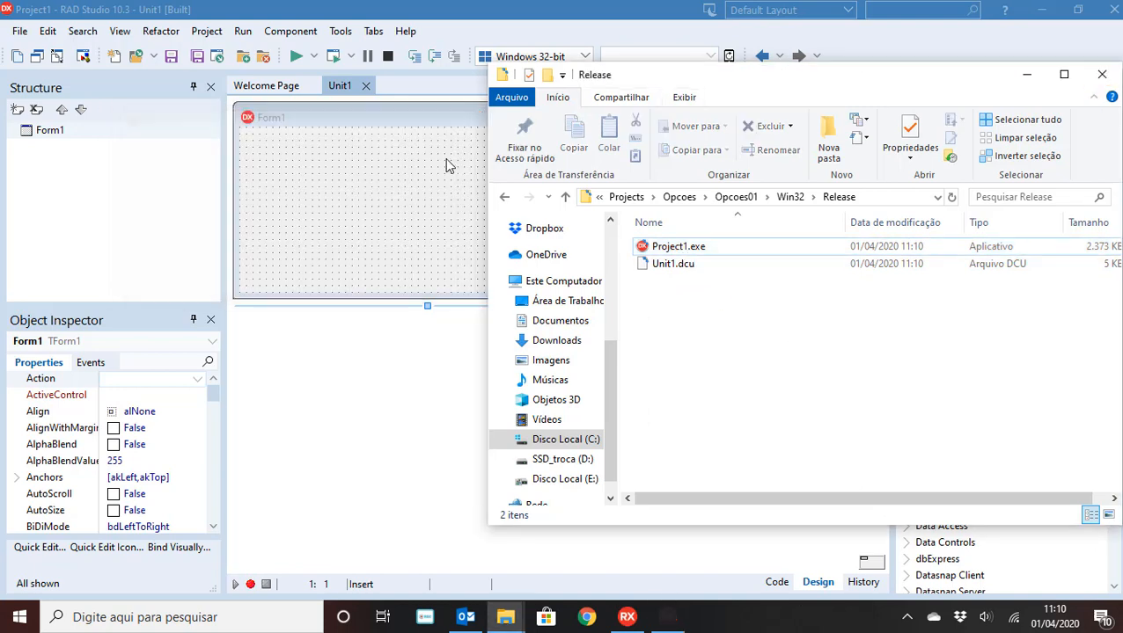
{"action": "left_click", "coordinate": [446, 165]}
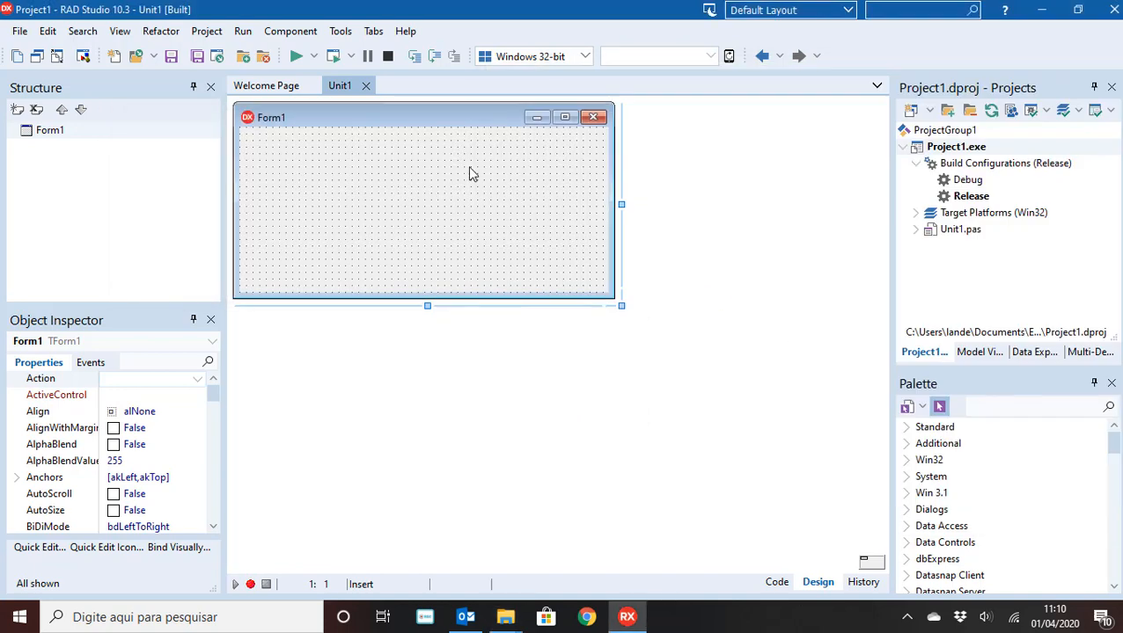
Step: Activate the Debug build configuration and run the project
{"action": "double_click", "coordinate": [959, 181]}
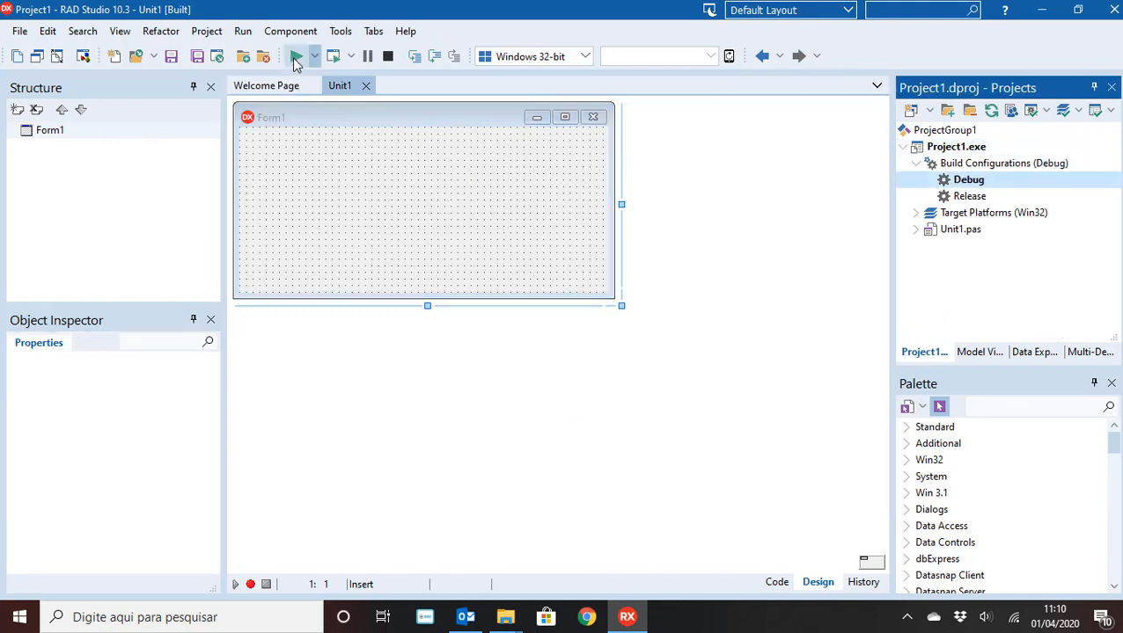
{"action": "left_click", "coordinate": [294, 56]}
Step: Switch to File Explorer, open the Win32\Debug folder inside Opcoes01, and close the running Form1 application
{"action": "key", "text": "alt+Tab"}
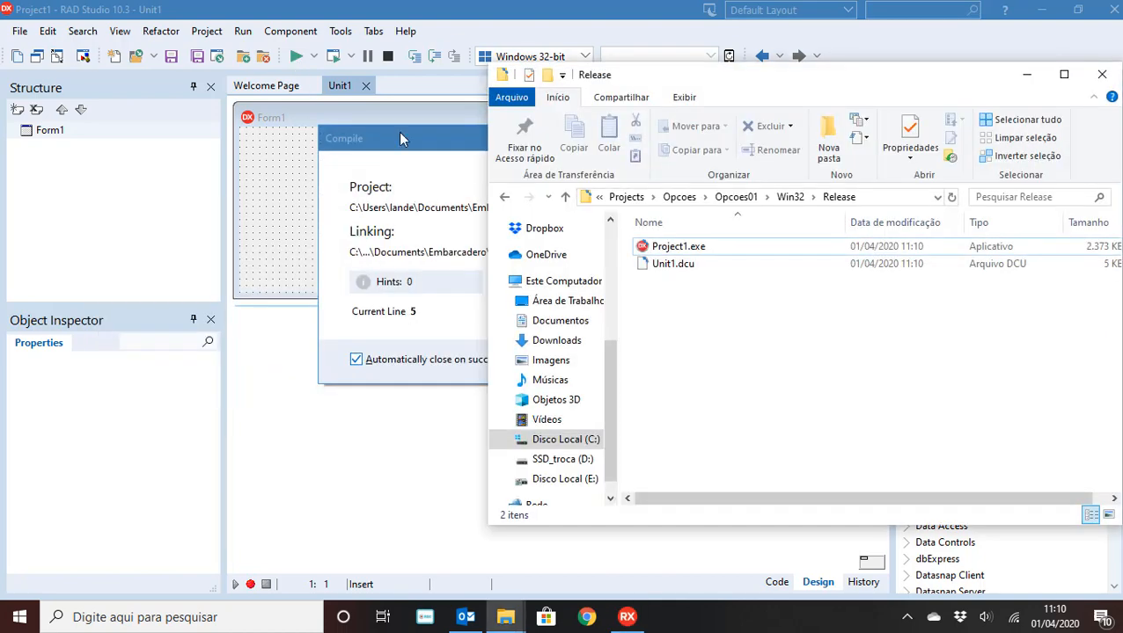
{"action": "left_click", "coordinate": [793, 206]}
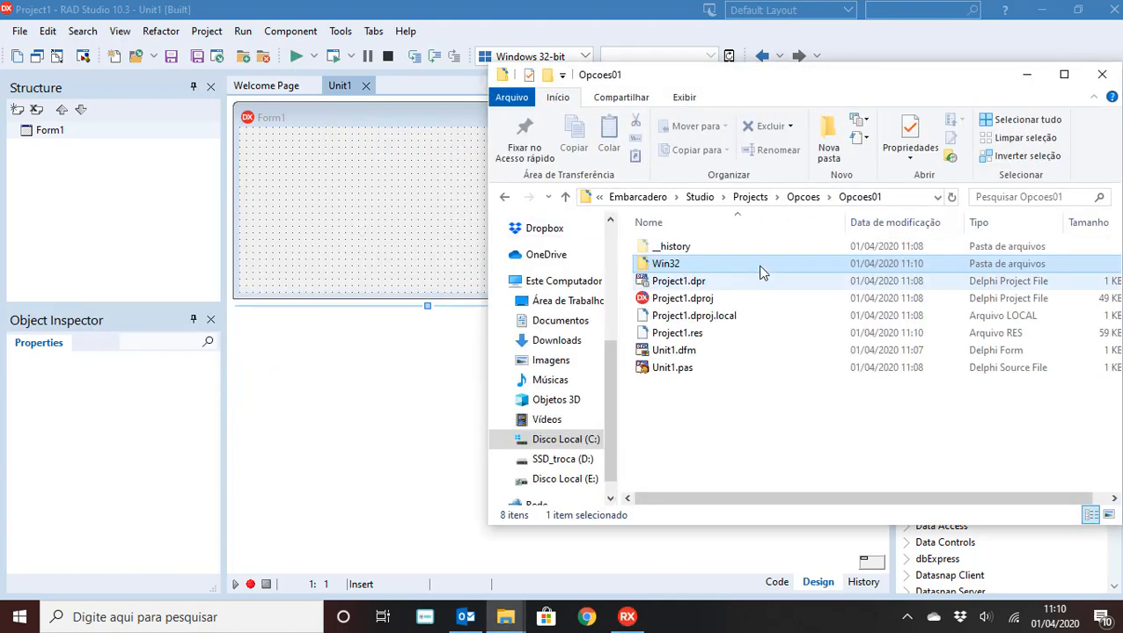
{"action": "double_click", "coordinate": [718, 269]}
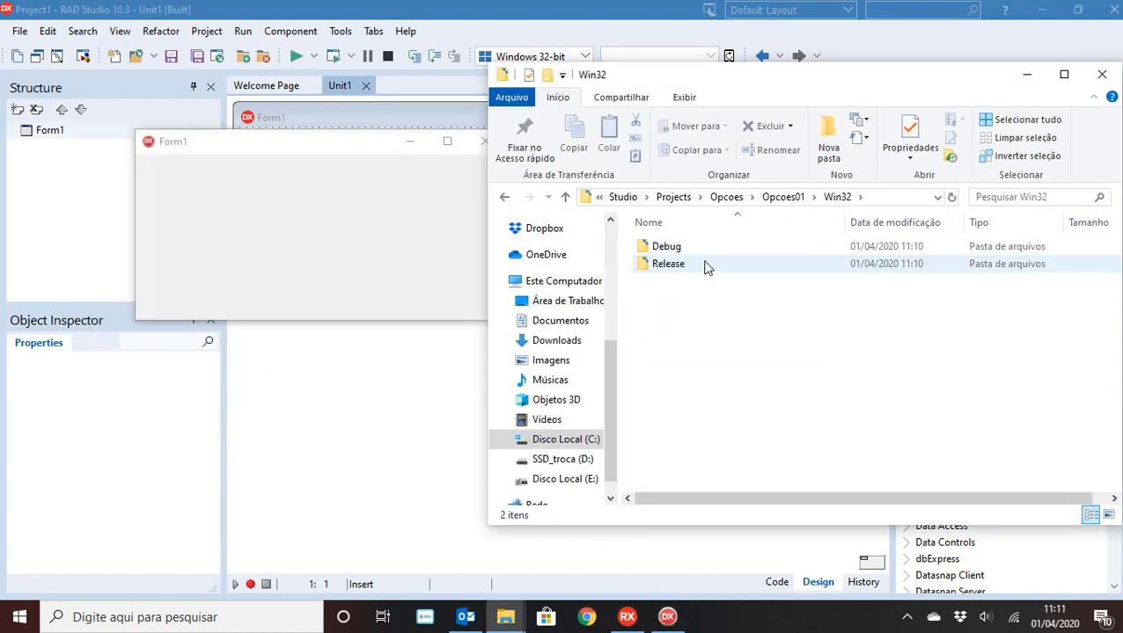
{"action": "double_click", "coordinate": [692, 248]}
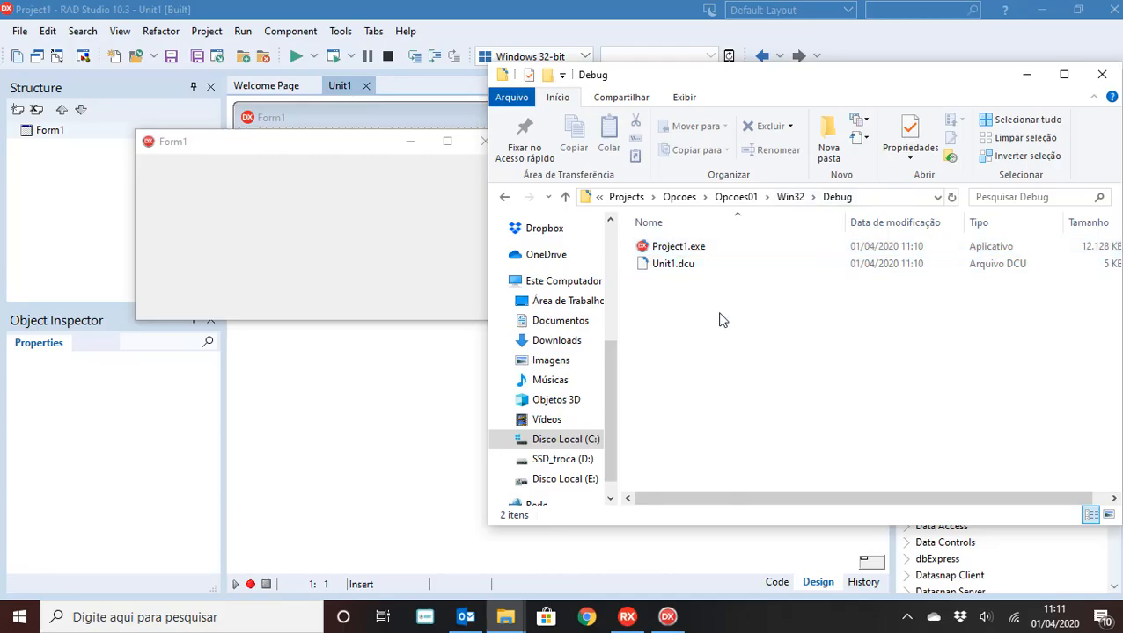
{"action": "left_click", "coordinate": [424, 277]}
{"action": "left_click", "coordinate": [483, 141]}
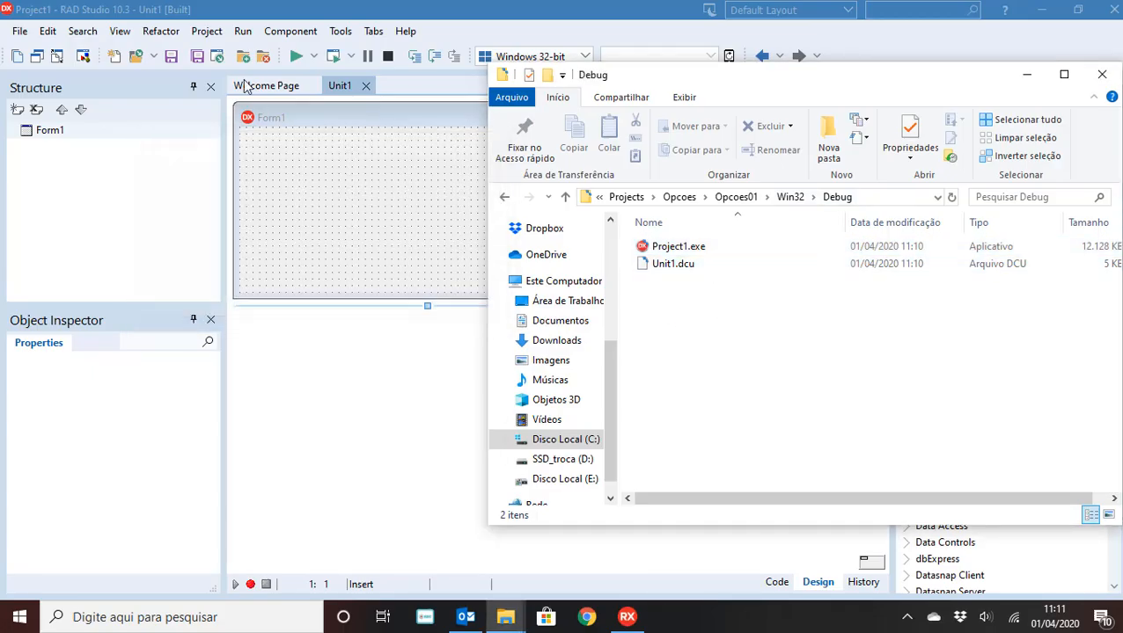
Step: Set the Delphi Compiler output directory for the Debug configuration to .\$(Platform)\ in the project options and save
{"action": "left_click", "coordinate": [206, 31]}
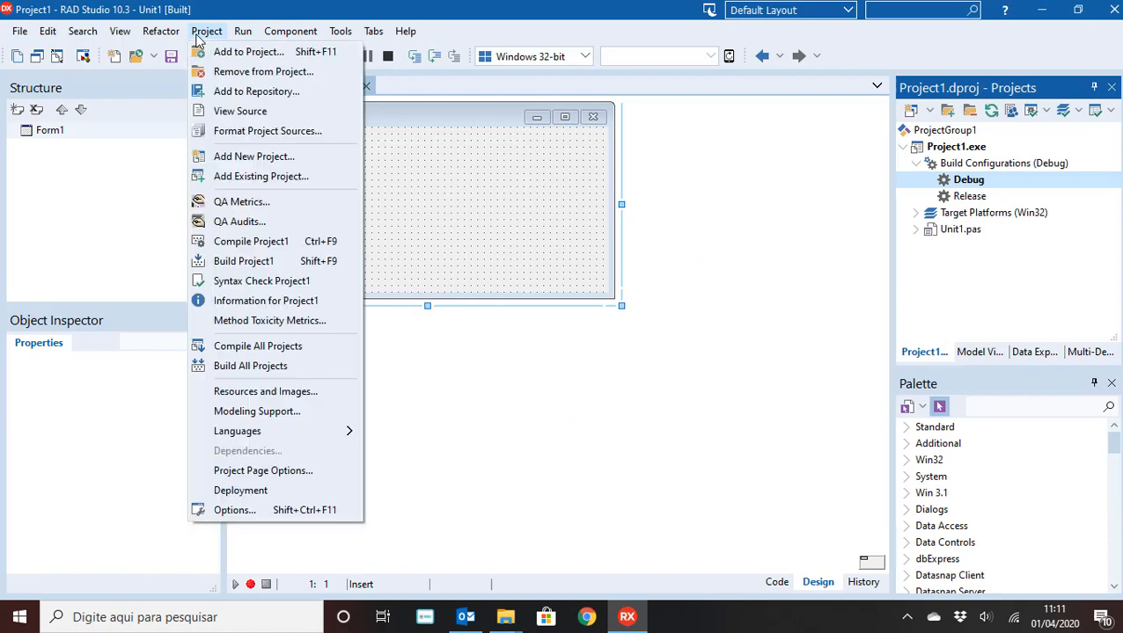
{"action": "left_click", "coordinate": [246, 517]}
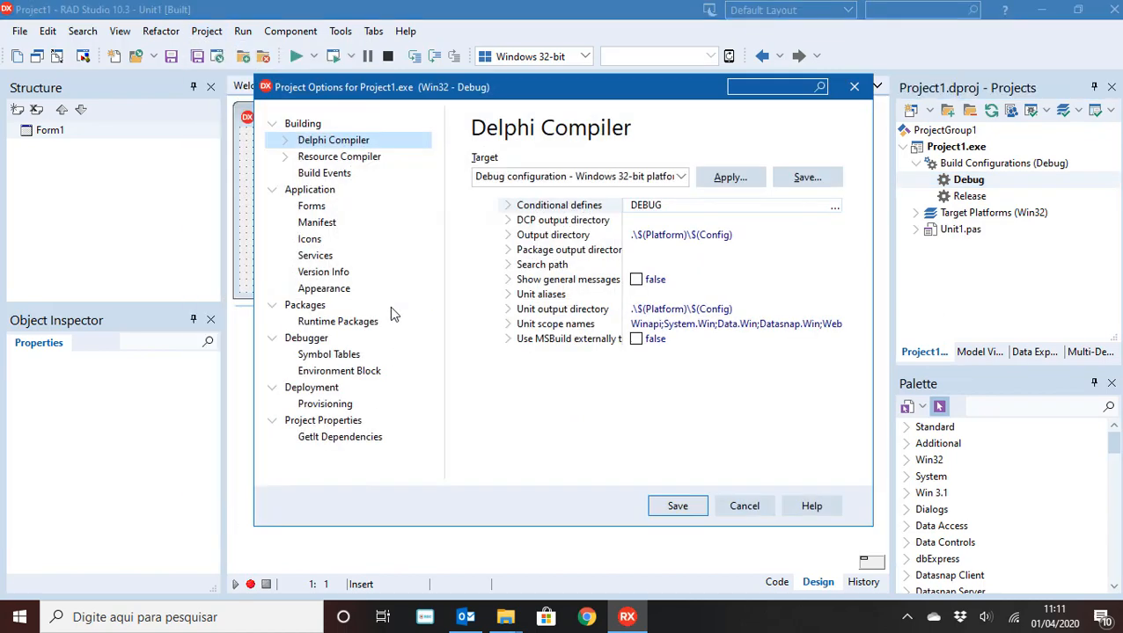
{"action": "double_click", "coordinate": [752, 236]}
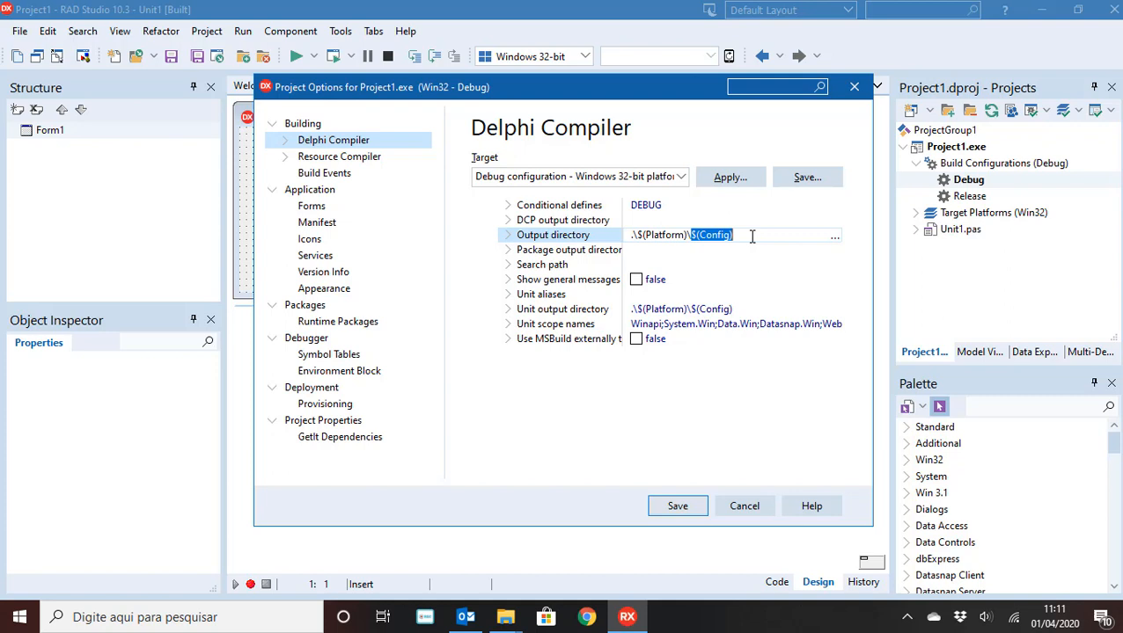
{"action": "key", "text": "Delete"}
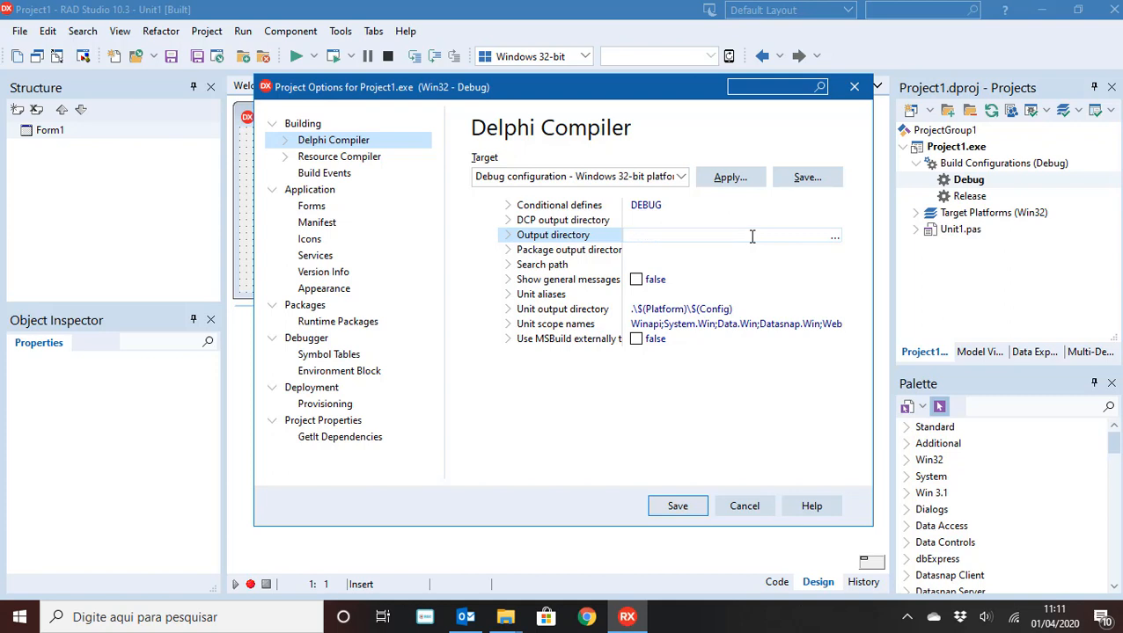
{"action": "left_click", "coordinate": [681, 506]}
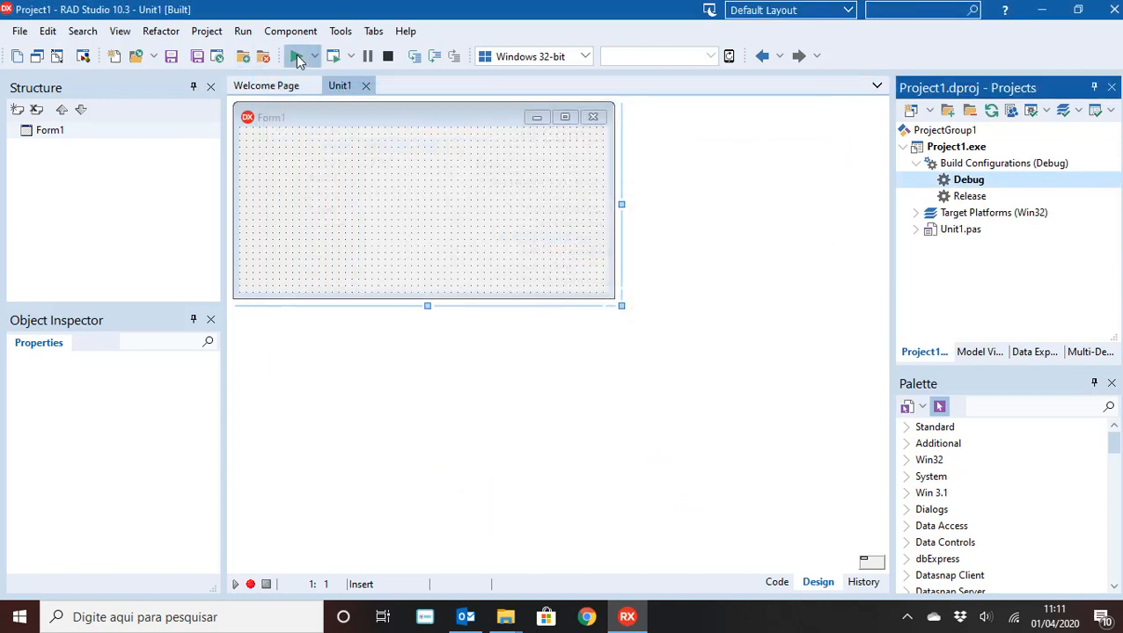
Step: Run the project, check Project1.exe in the Win32 folder in File Explorer, and close the running Form1 application
{"action": "left_click", "coordinate": [296, 56]}
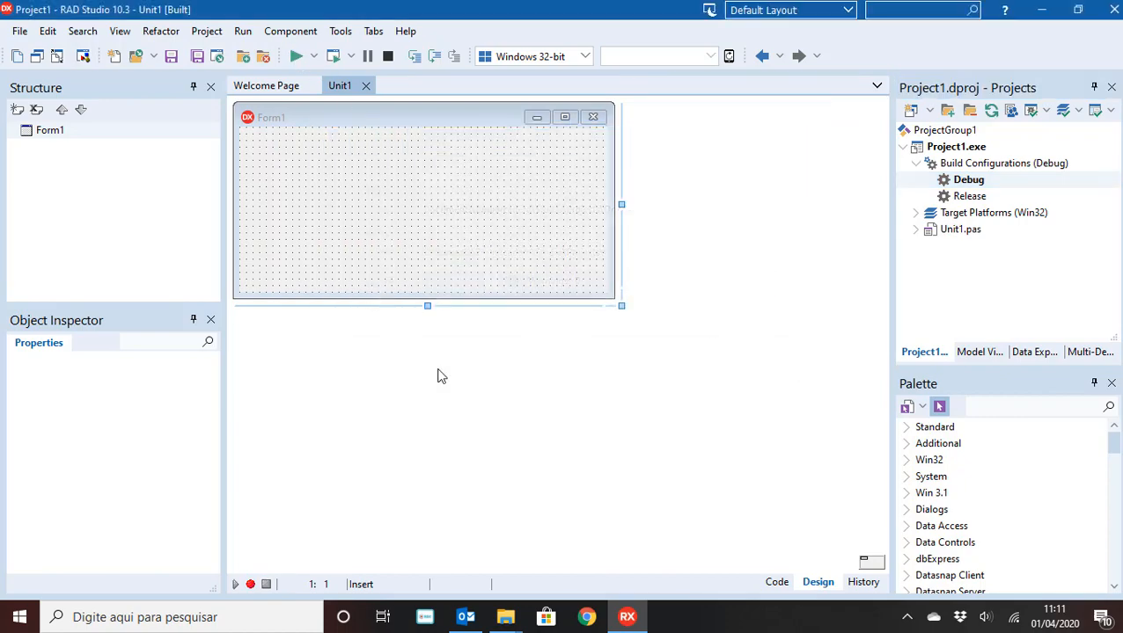
{"action": "mouse_move", "coordinate": [506, 617]}
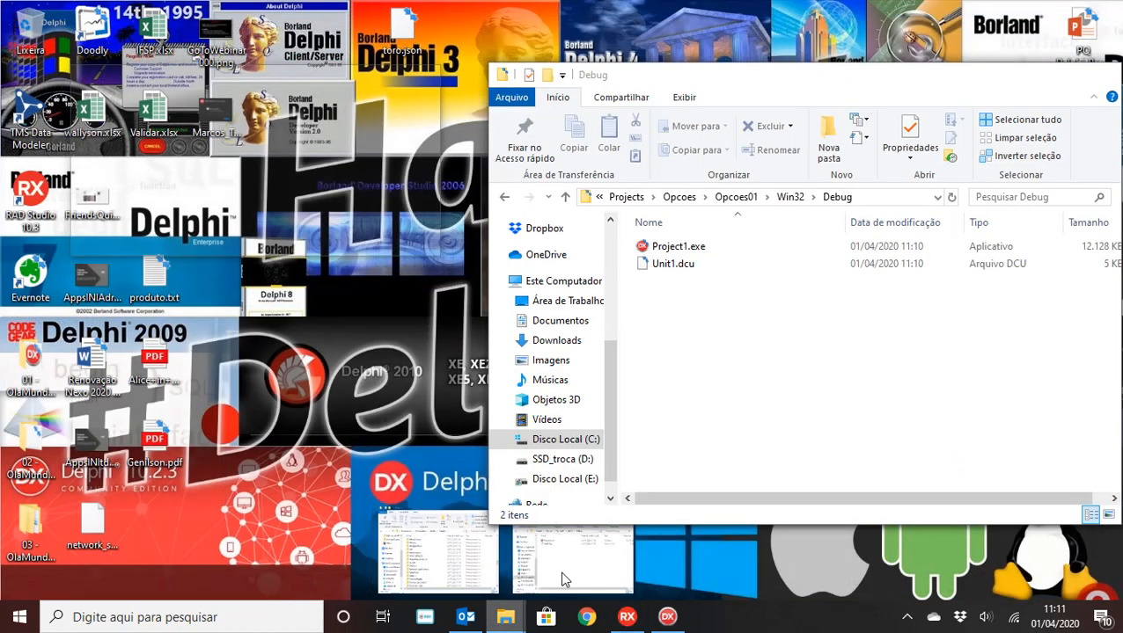
{"action": "left_click", "coordinate": [565, 580]}
{"action": "left_click", "coordinate": [789, 197]}
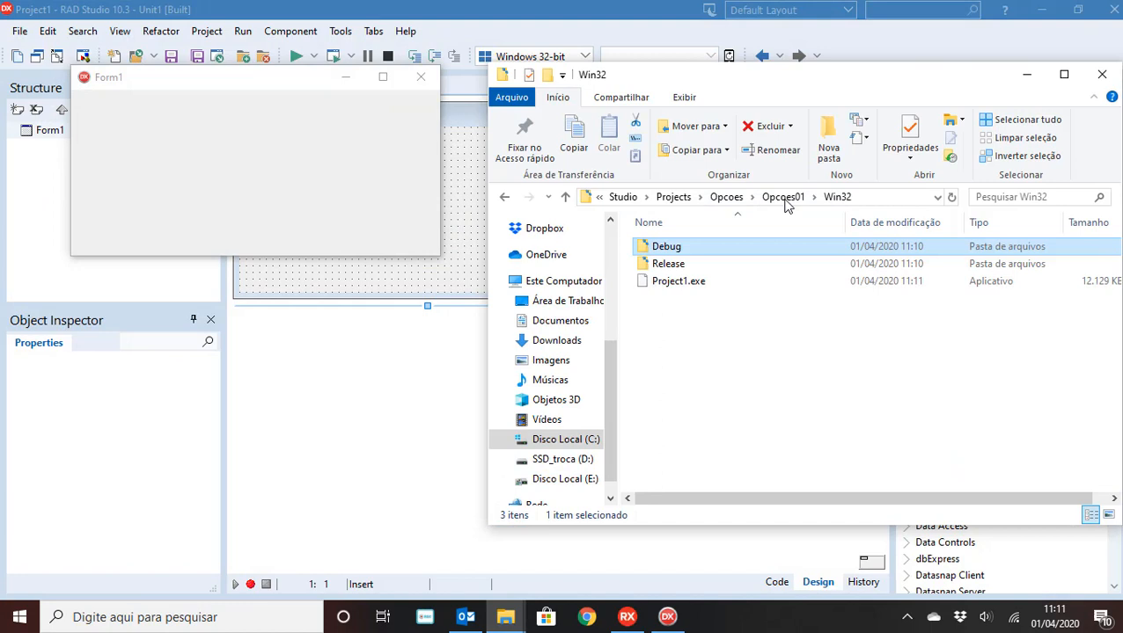
{"action": "left_click", "coordinate": [653, 283]}
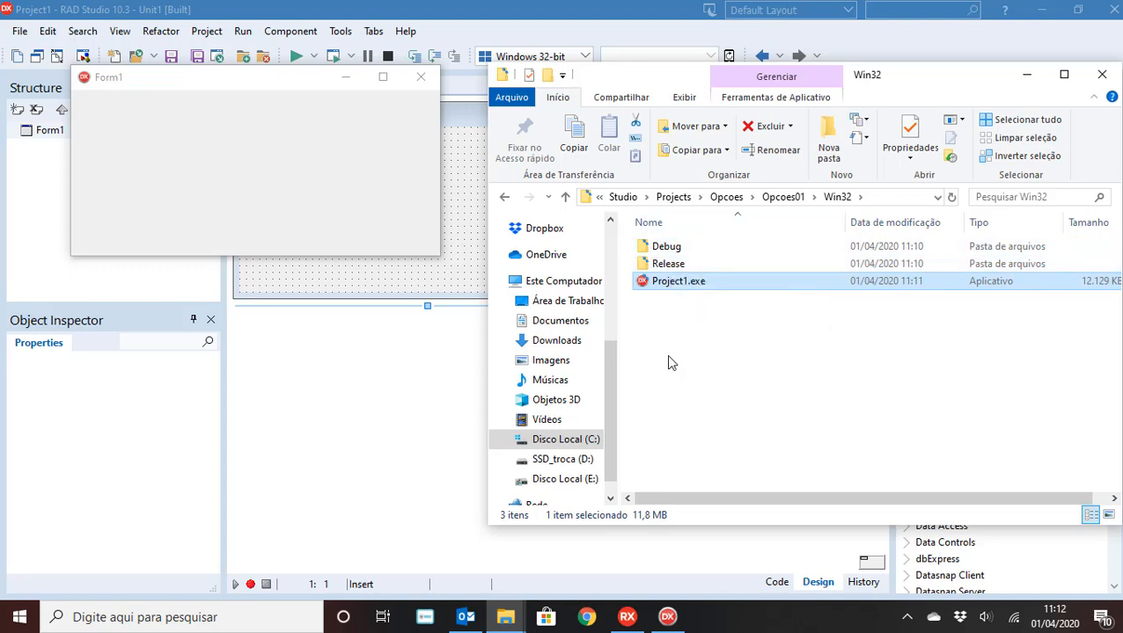
{"action": "left_click", "coordinate": [695, 381]}
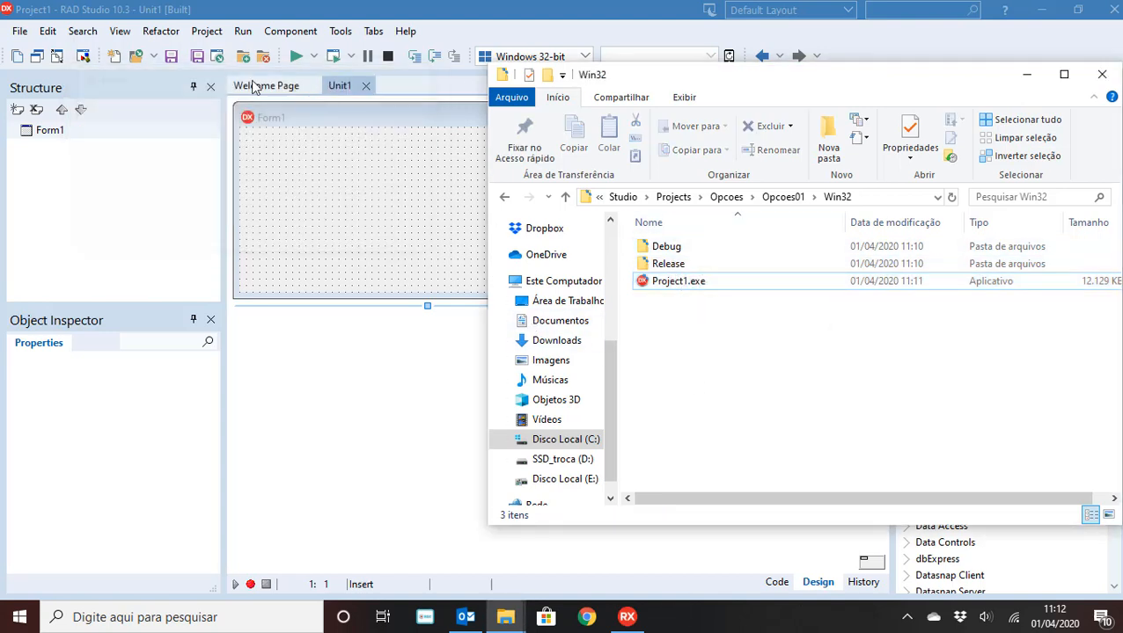
Step: Examine the Application and Forms pages of the project options, including the main form and auto-create forms, and close the options
{"action": "left_click", "coordinate": [206, 31]}
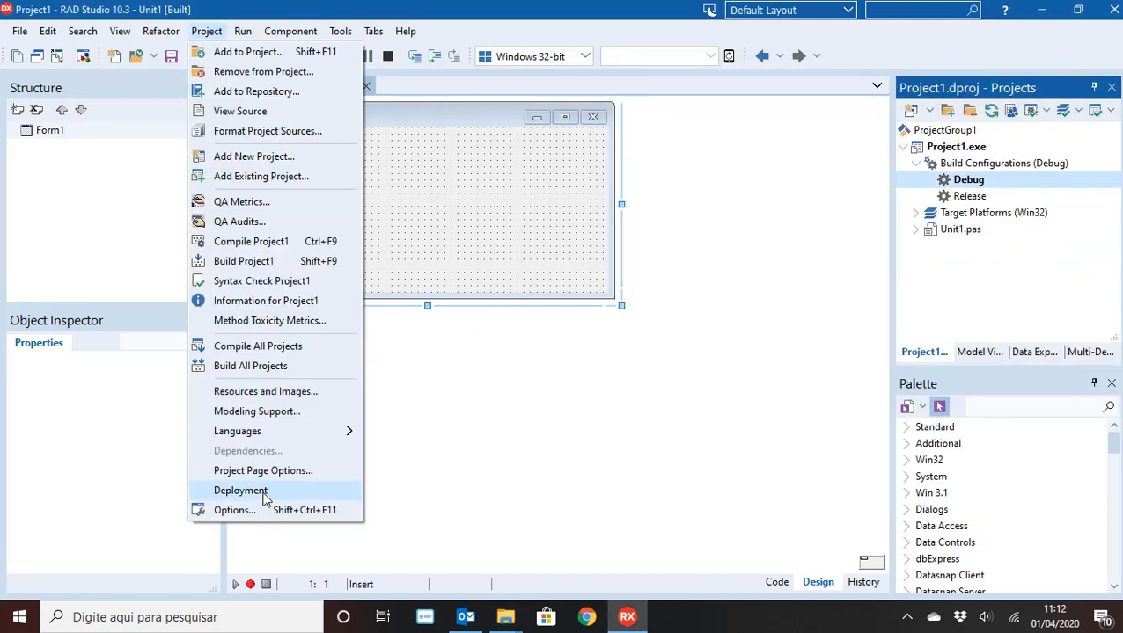
{"action": "left_click", "coordinate": [267, 516]}
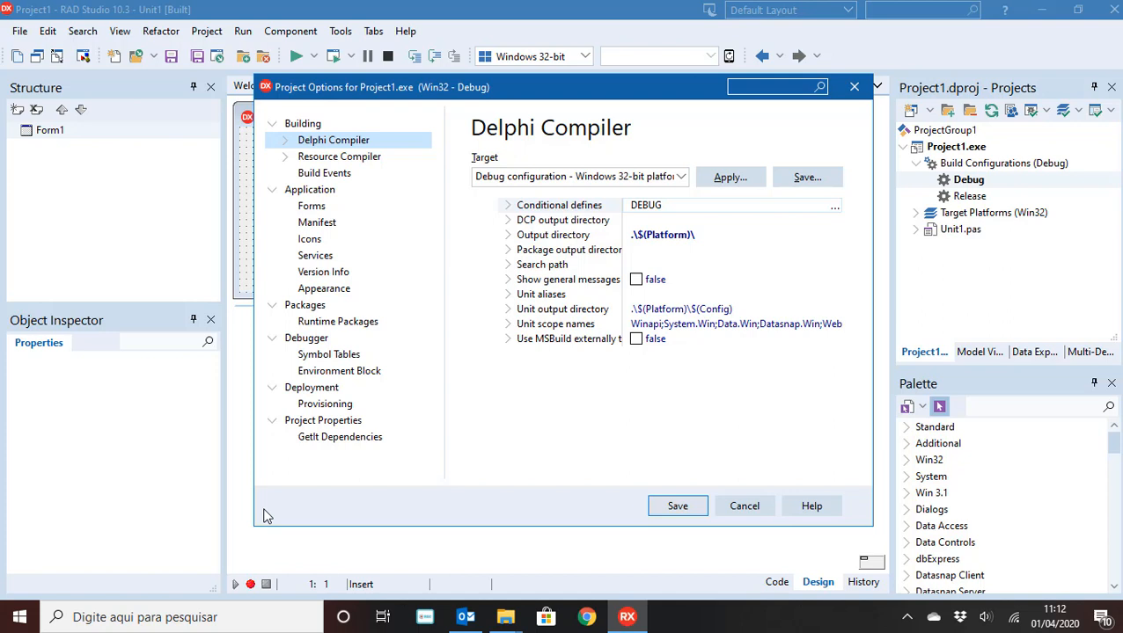
{"action": "left_click", "coordinate": [311, 197]}
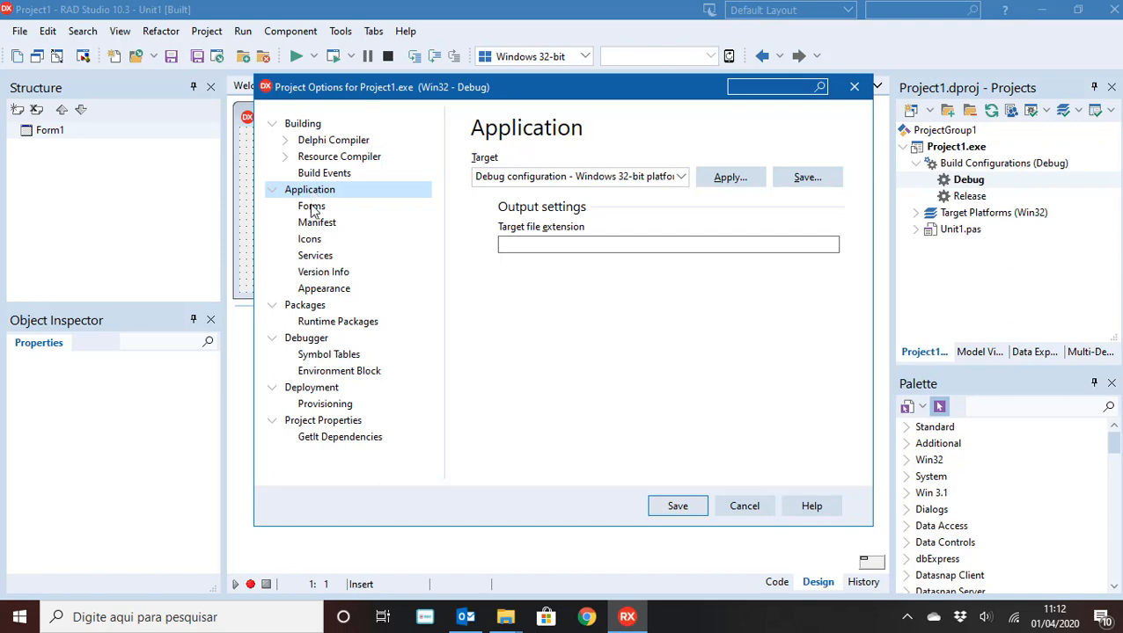
{"action": "left_click", "coordinate": [311, 208]}
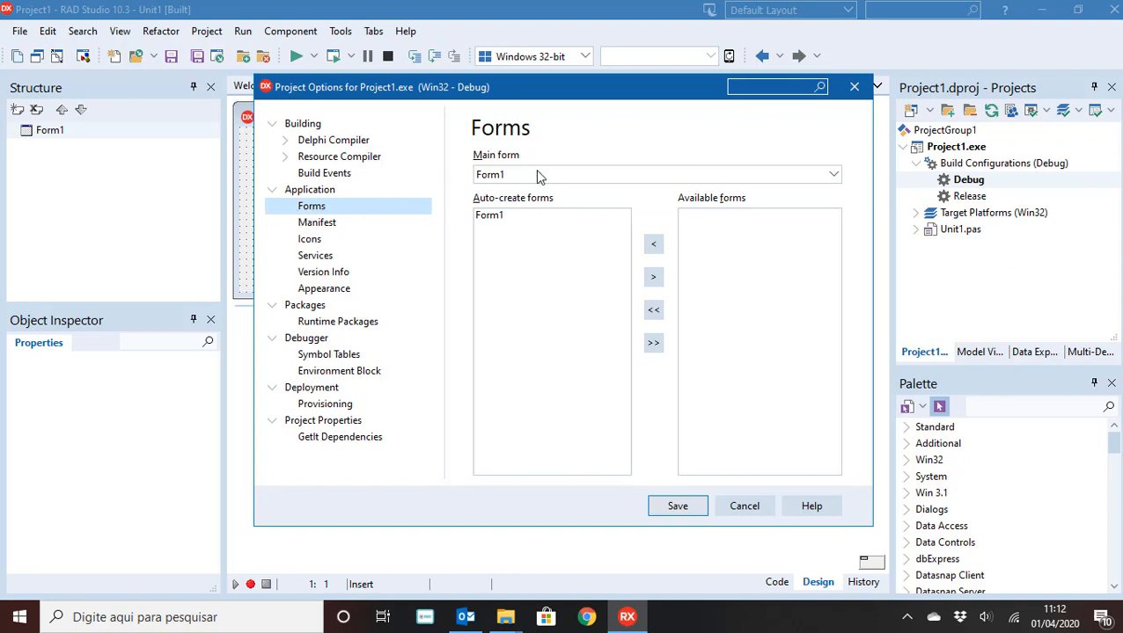
{"action": "left_click", "coordinate": [526, 176]}
{"action": "left_click", "coordinate": [528, 176]}
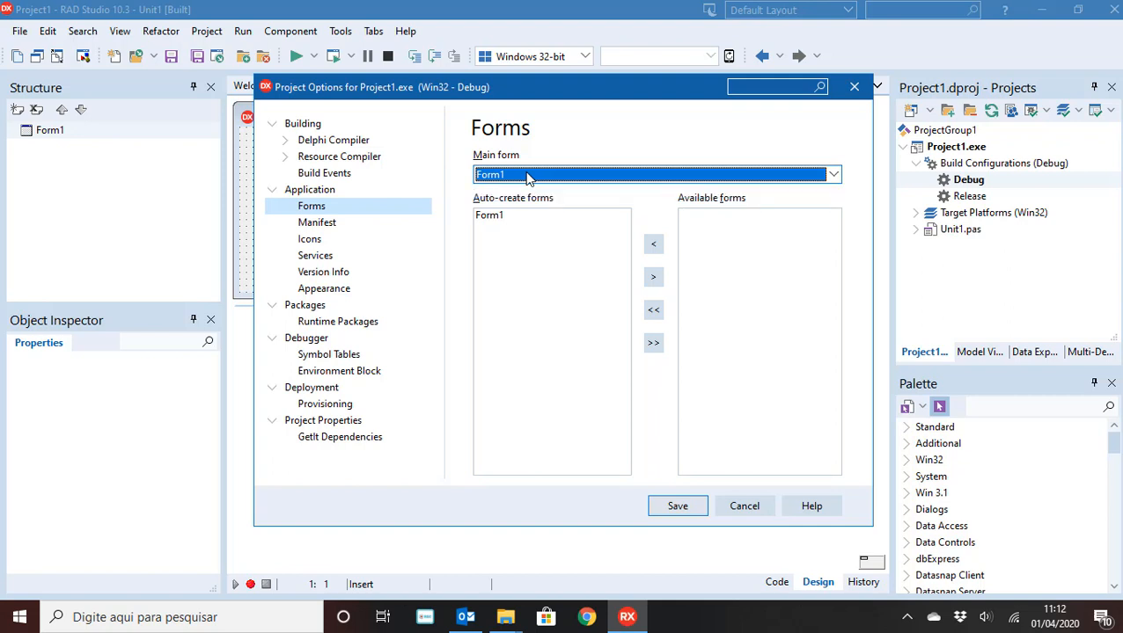
{"action": "left_click", "coordinate": [536, 295]}
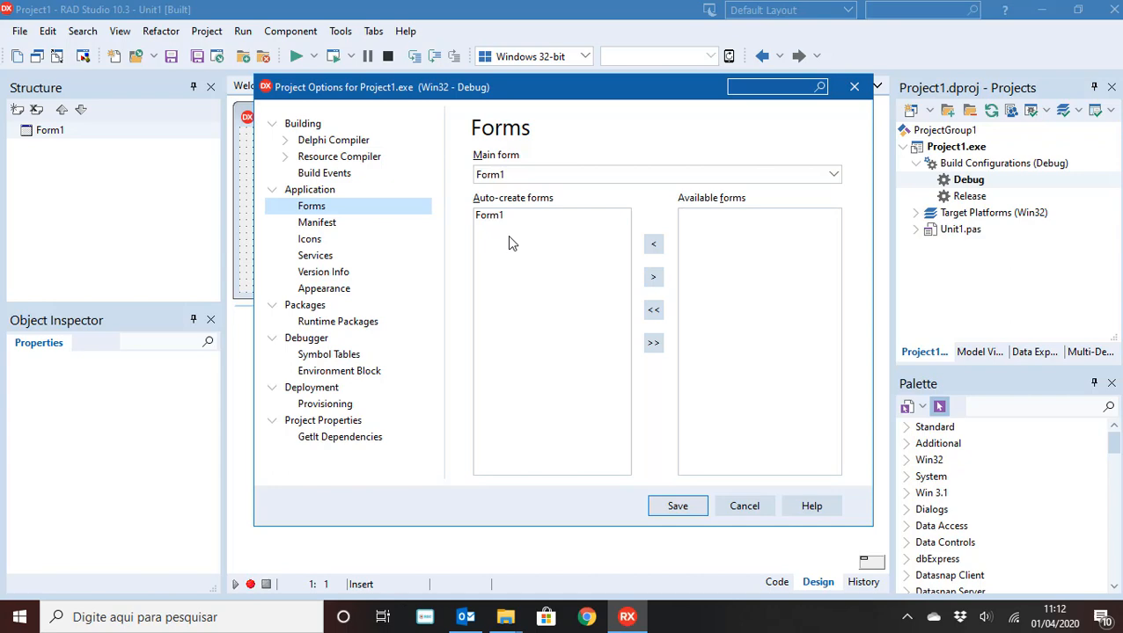
{"action": "left_click", "coordinate": [668, 508]}
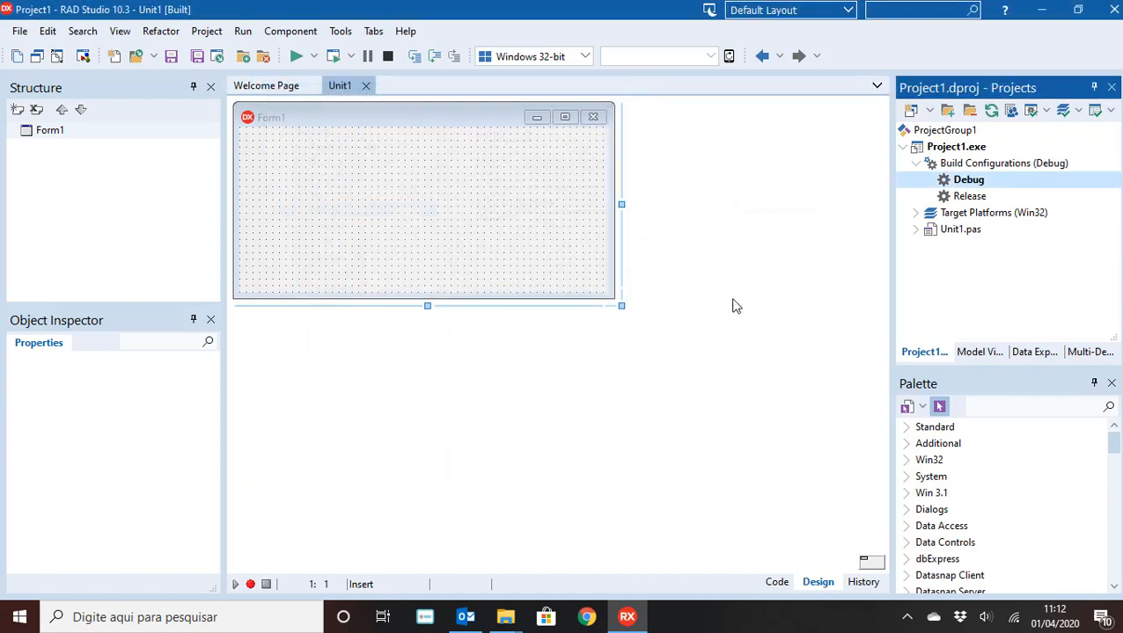
Step: Add a new VCL Form to the project from the Individual Files category of new items
{"action": "left_click", "coordinate": [114, 57]}
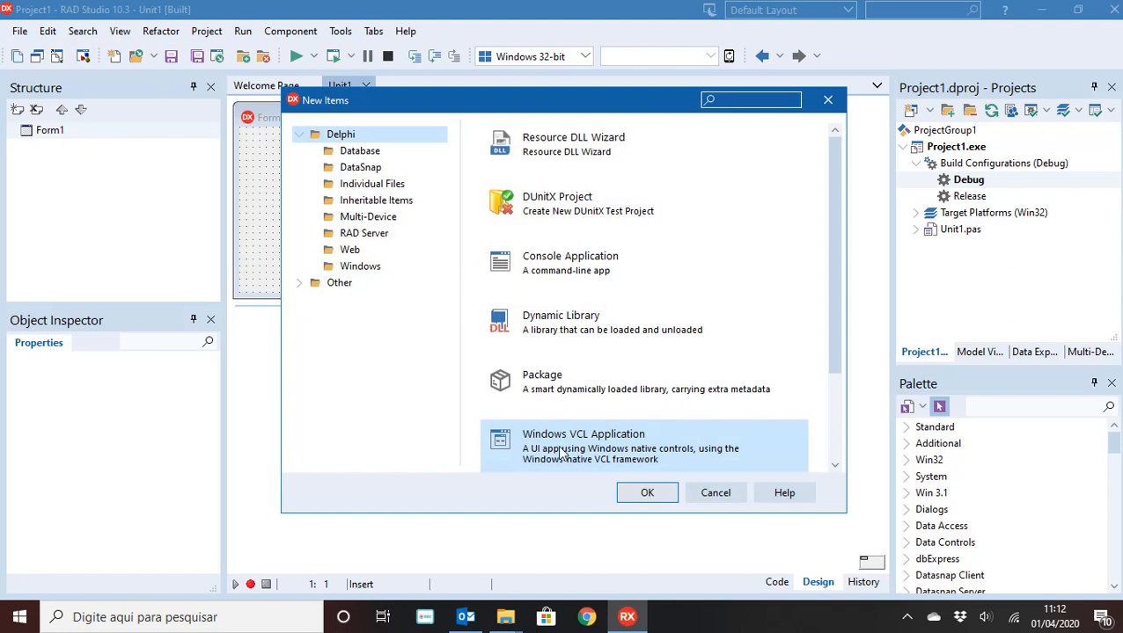
{"action": "left_click", "coordinate": [365, 187]}
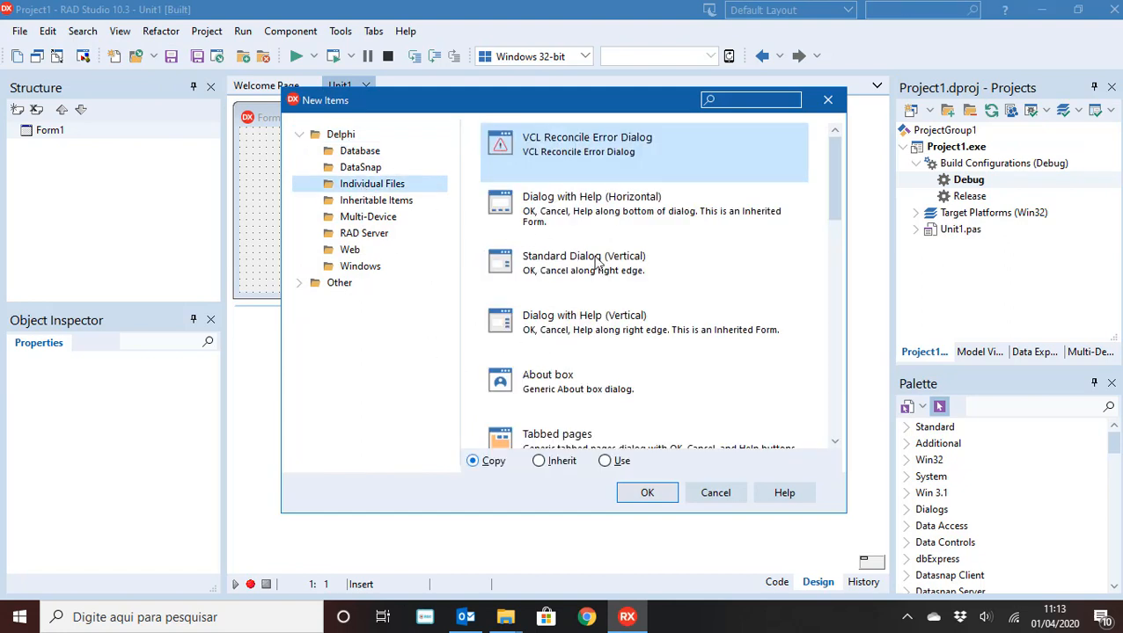
{"action": "scroll", "coordinate": [594, 261], "scroll_direction": "down", "scroll_amount": 5}
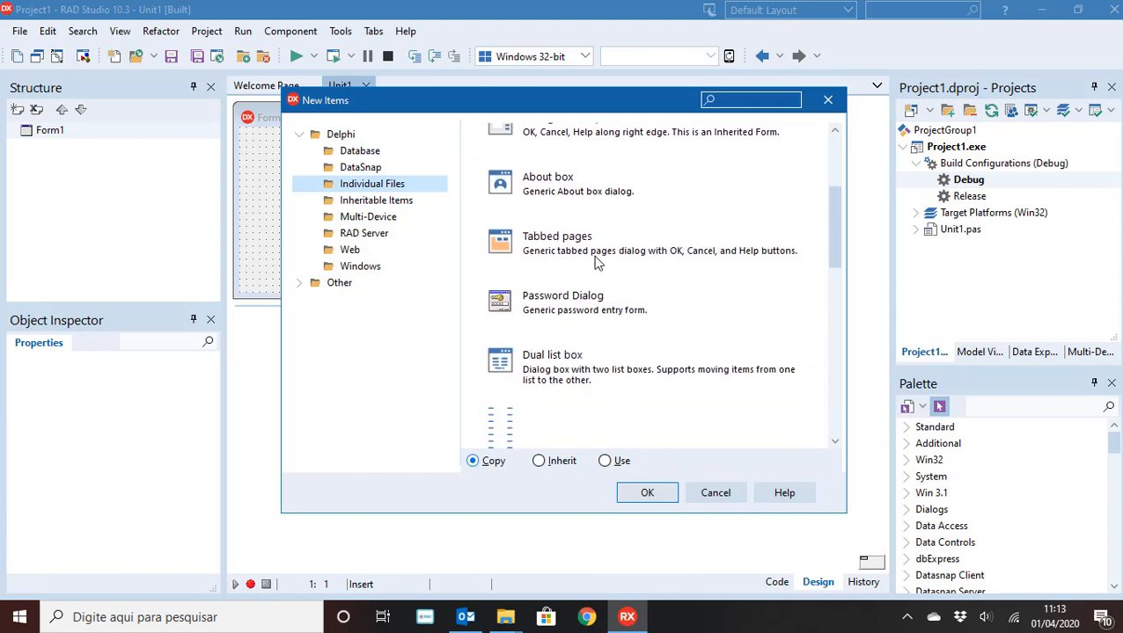
{"action": "scroll", "coordinate": [595, 261], "scroll_direction": "down", "scroll_amount": 6}
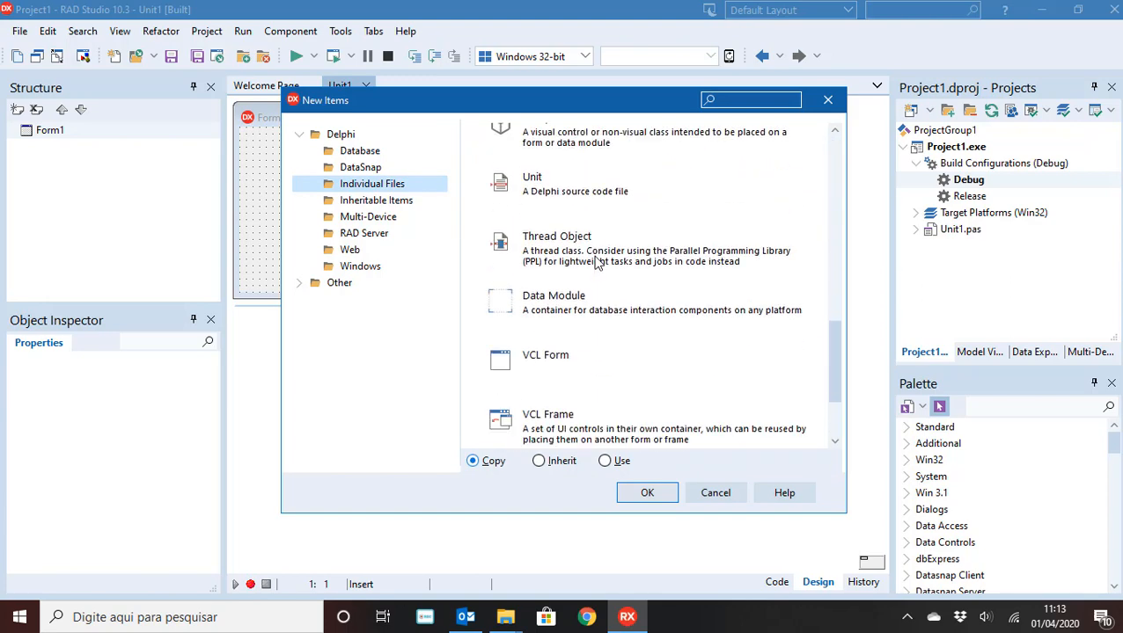
{"action": "double_click", "coordinate": [582, 251]}
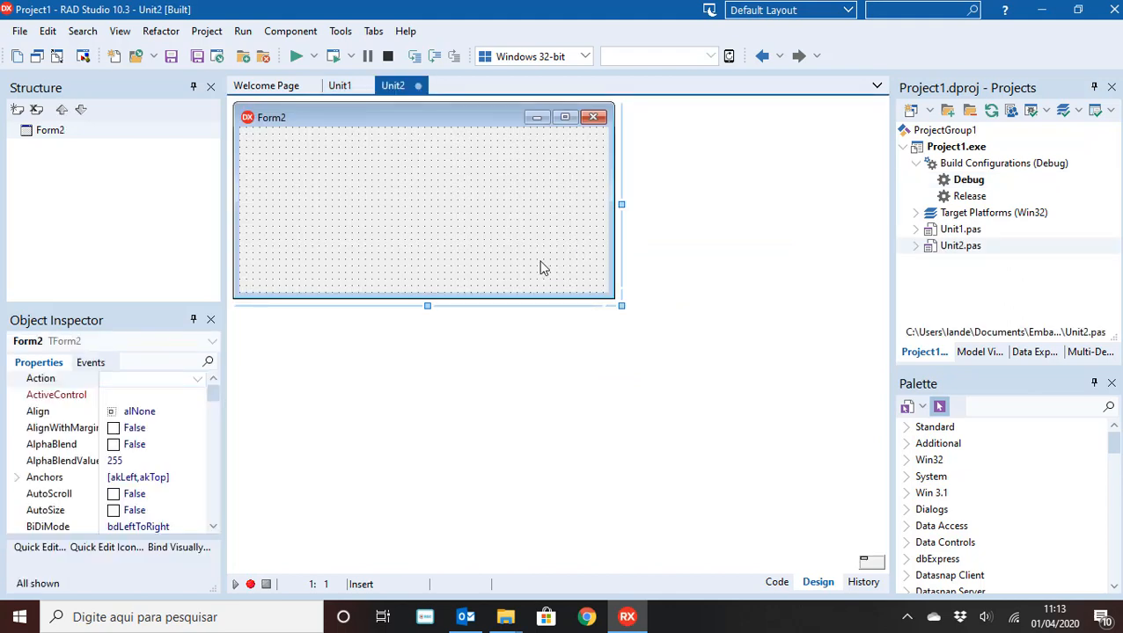
Step: Place a TButton on Form2 and move it to the upper middle of the form
{"action": "key", "text": "ctrl+alt+p"}
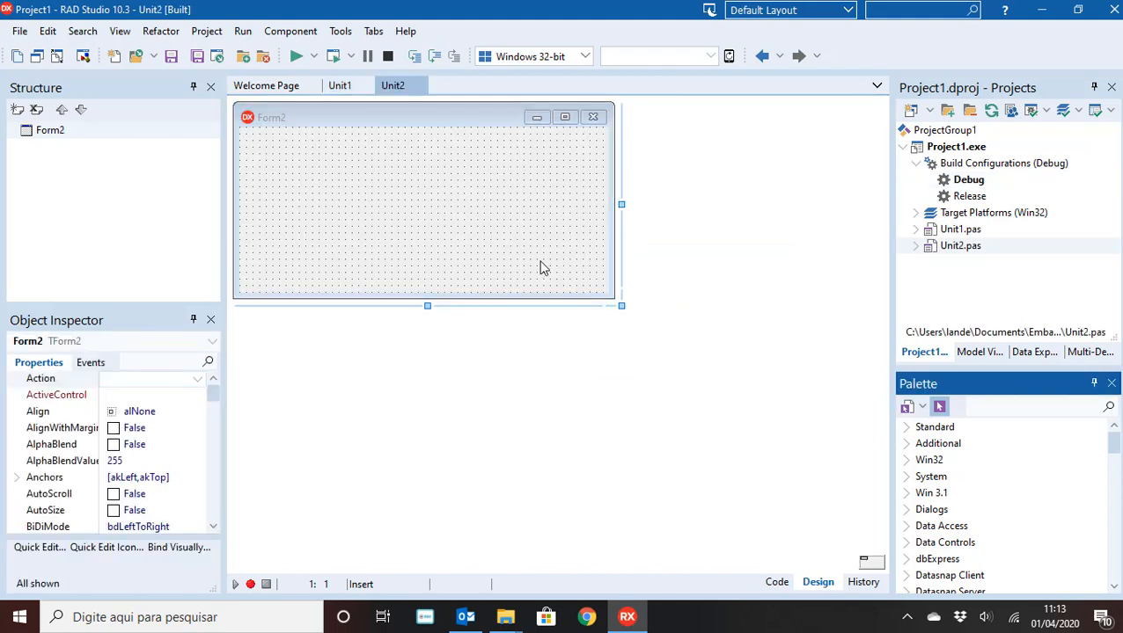
{"action": "type", "text": "but"}
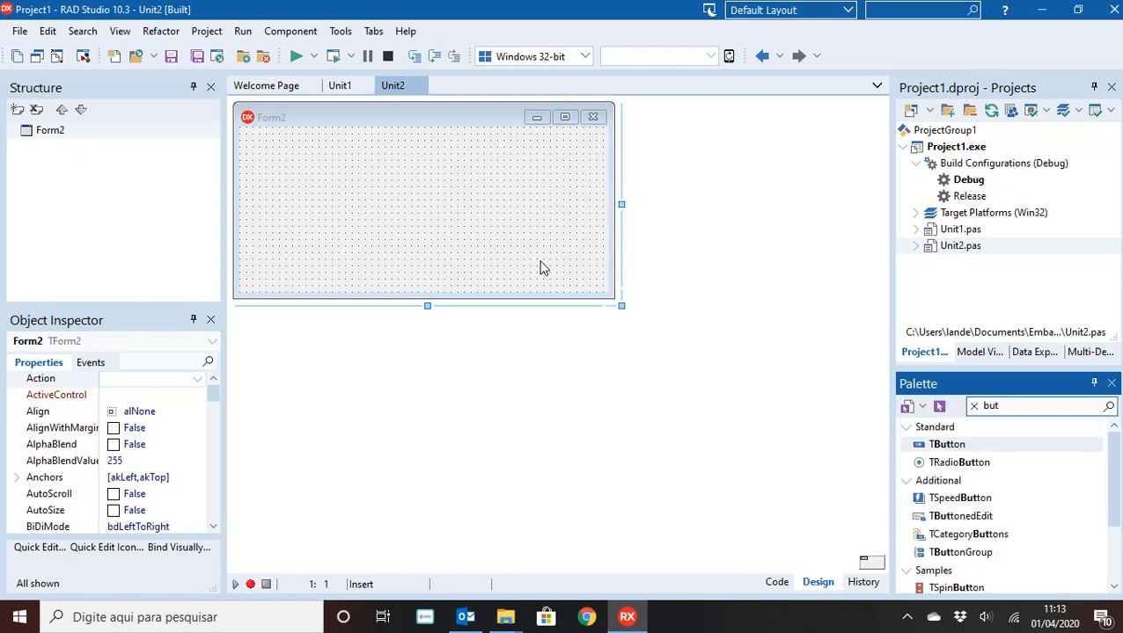
{"action": "key", "text": "Return"}
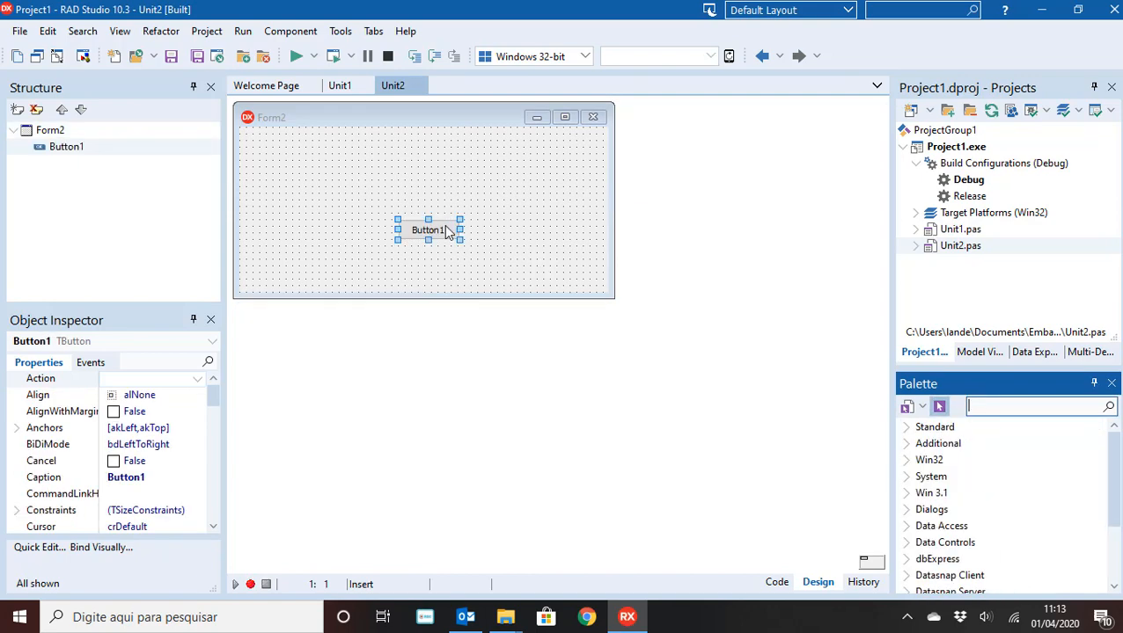
{"action": "left_click_drag", "start_coordinate": [445, 227], "coordinate": [405, 184]}
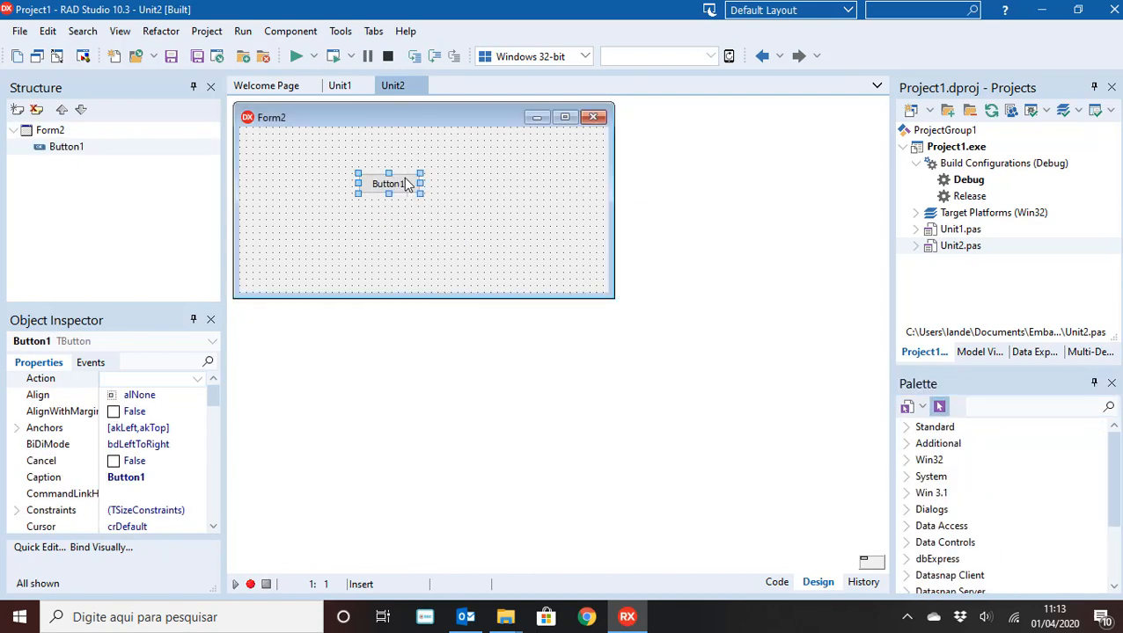
{"action": "left_click", "coordinate": [418, 246]}
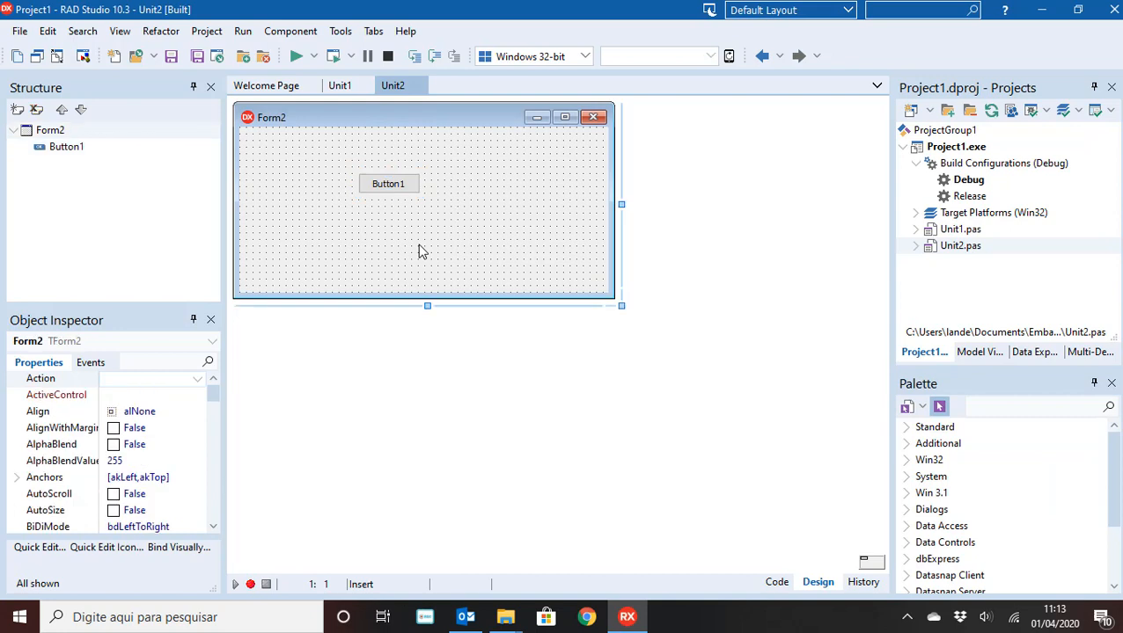
Step: Run the project to see which form opens first, and close the running Form1 application
{"action": "left_click", "coordinate": [297, 62]}
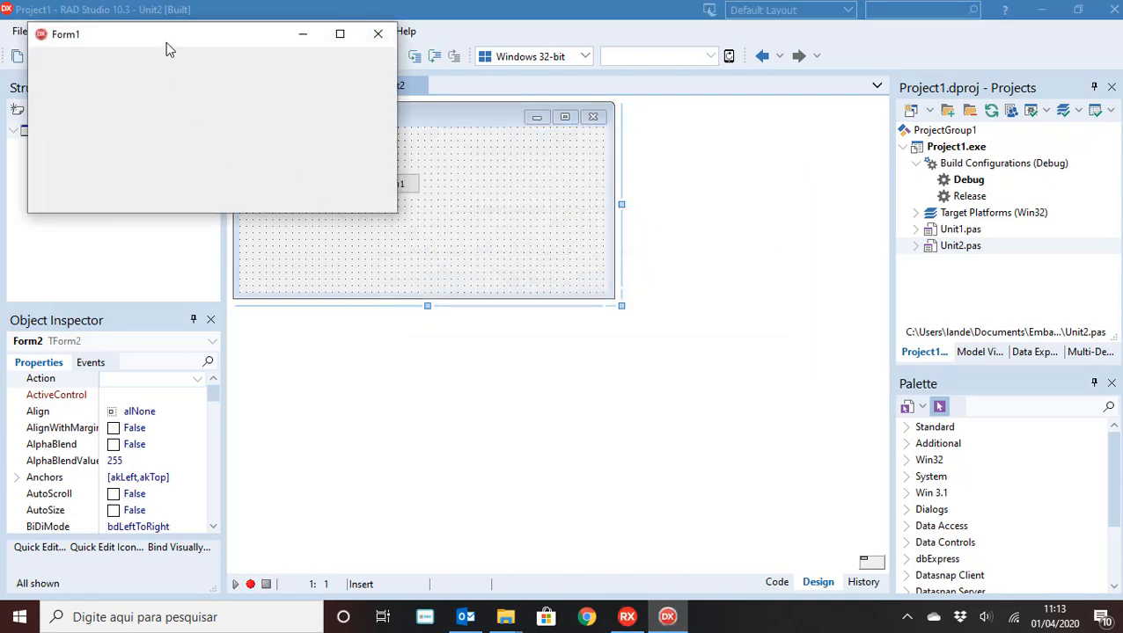
{"action": "left_click_drag", "start_coordinate": [166, 43], "coordinate": [476, 276]}
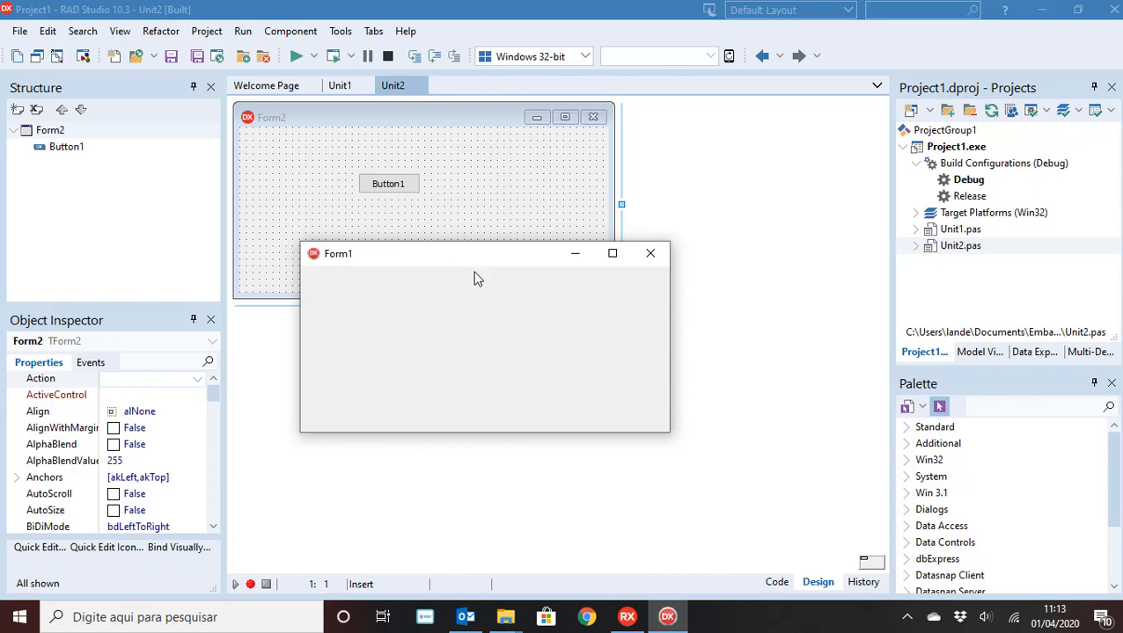
{"action": "left_click", "coordinate": [650, 254]}
Step: Set Form2 as the main form in the project options and save
{"action": "left_click", "coordinate": [206, 31]}
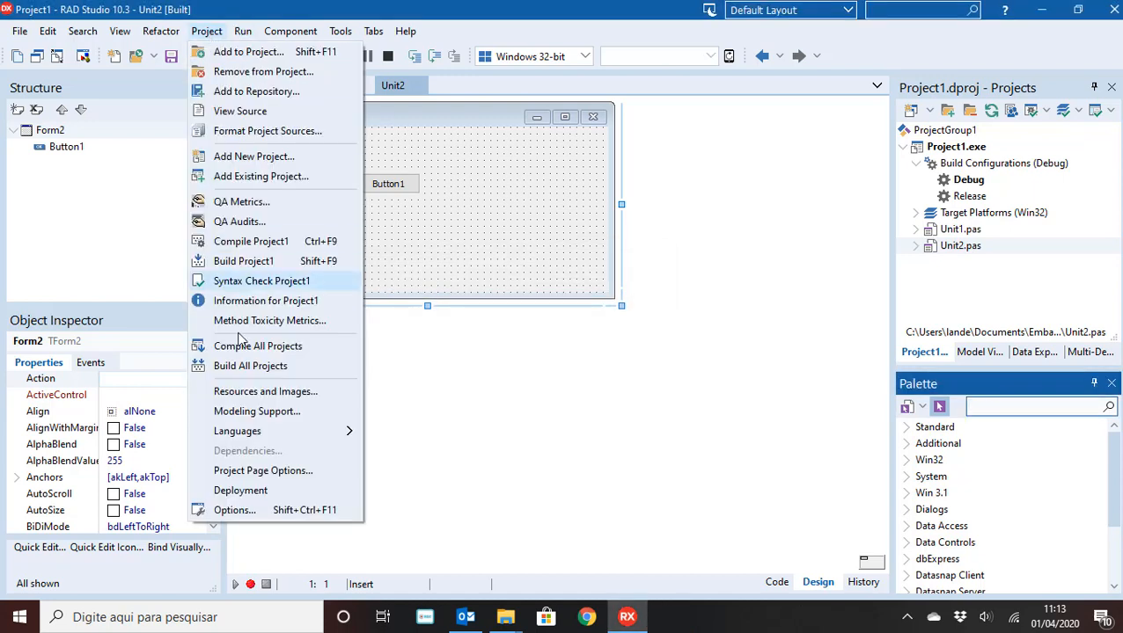
{"action": "left_click", "coordinate": [249, 511]}
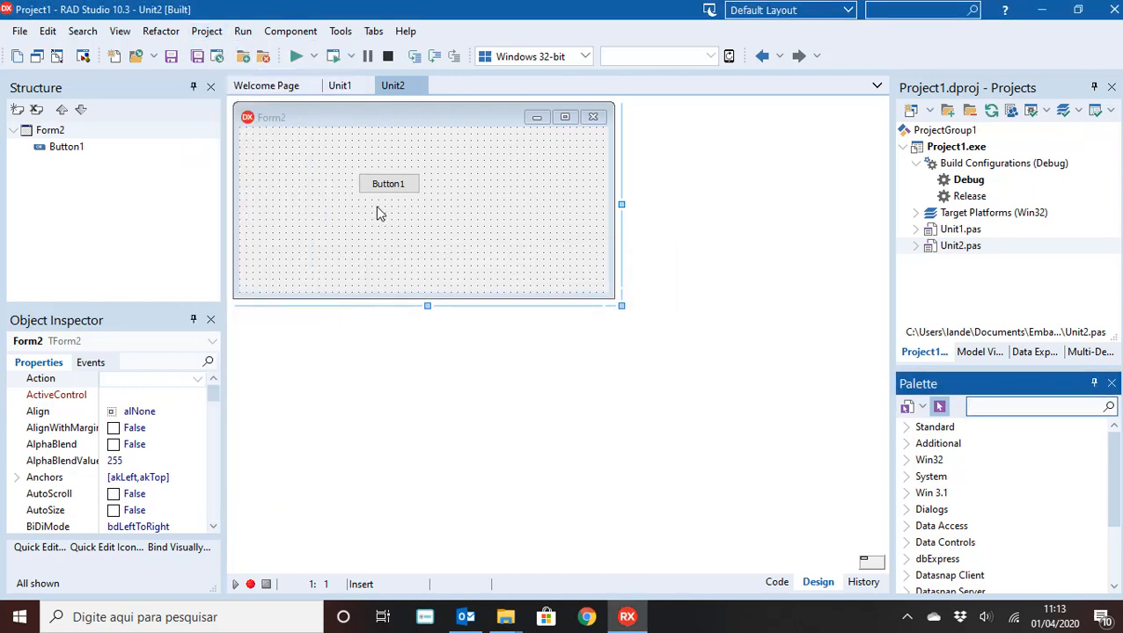
{"action": "left_click", "coordinate": [500, 175]}
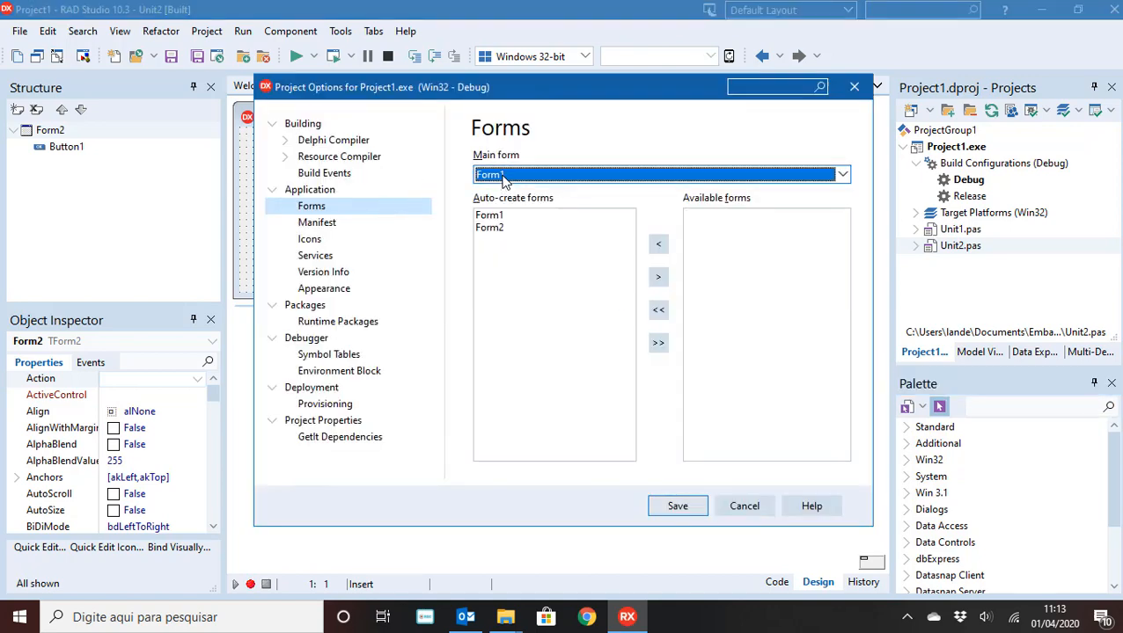
{"action": "left_click", "coordinate": [511, 203]}
{"action": "left_click", "coordinate": [674, 506]}
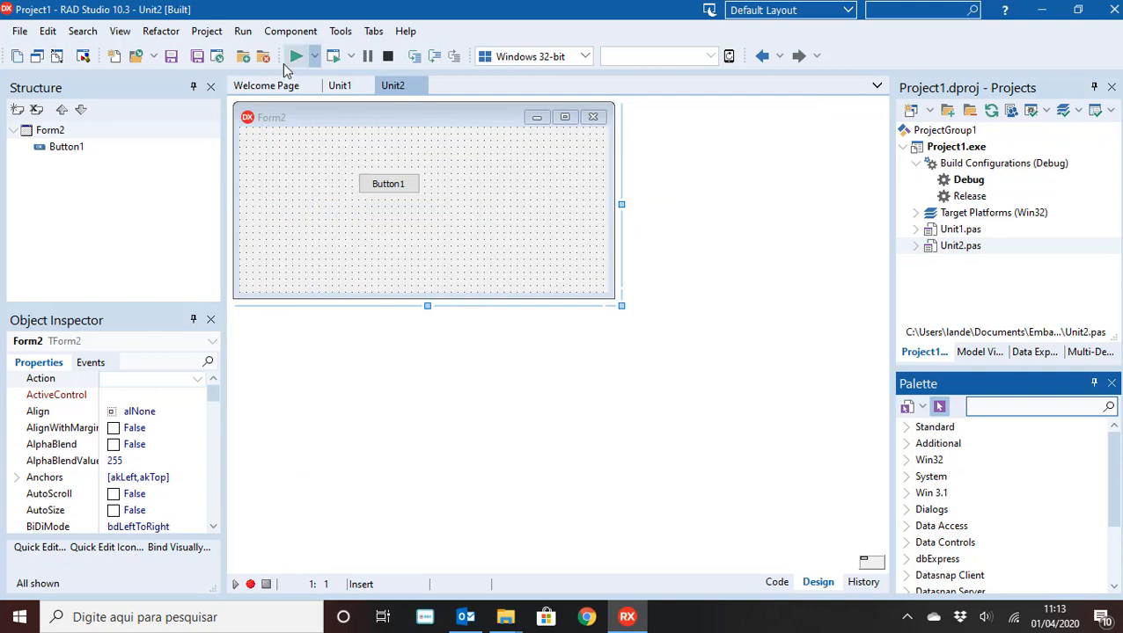
Step: Run the project with the new main form and move the running Form2 window over the form designer
{"action": "left_click", "coordinate": [296, 58]}
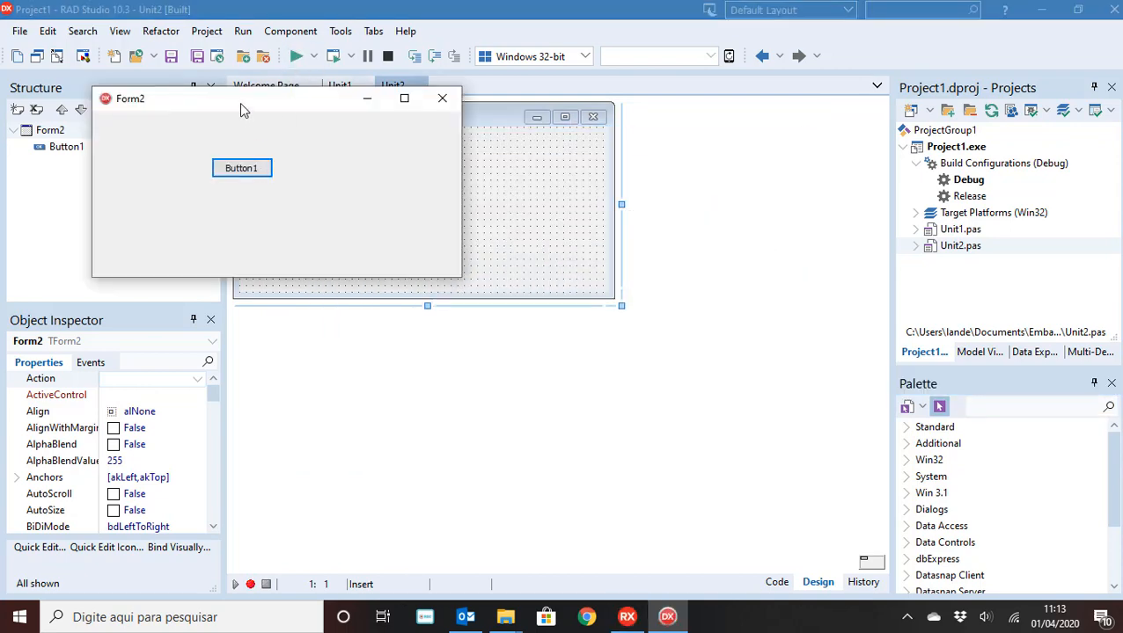
{"action": "left_click_drag", "start_coordinate": [240, 107], "coordinate": [413, 193]}
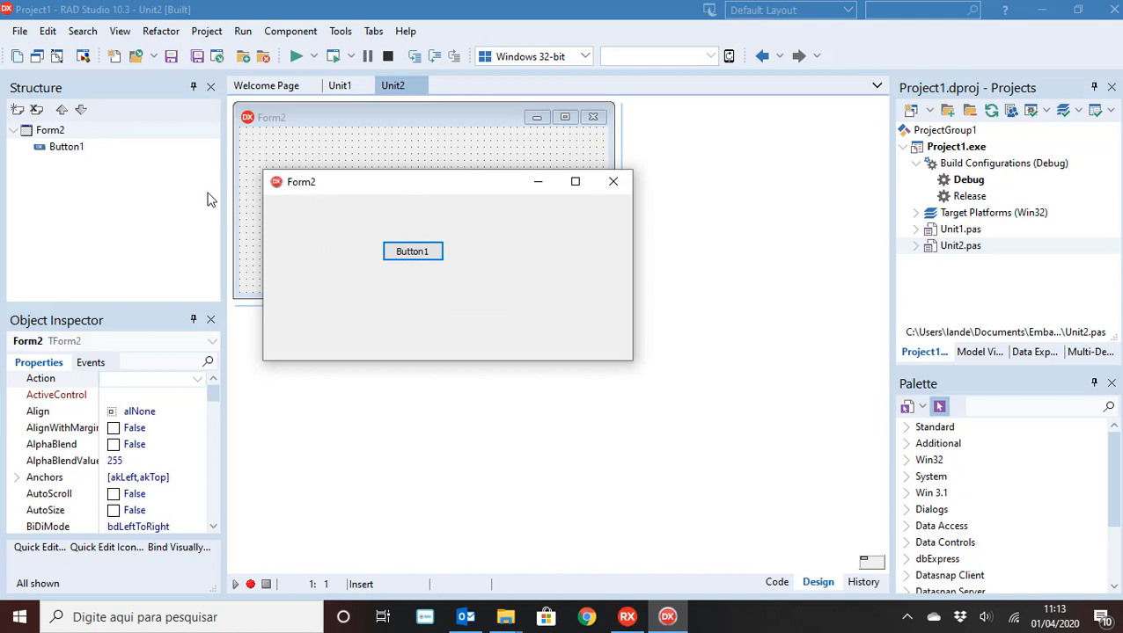
Step: Close the running Form2 application and move Form1 from the auto-create forms to the available forms in the project options
{"action": "left_click", "coordinate": [618, 187]}
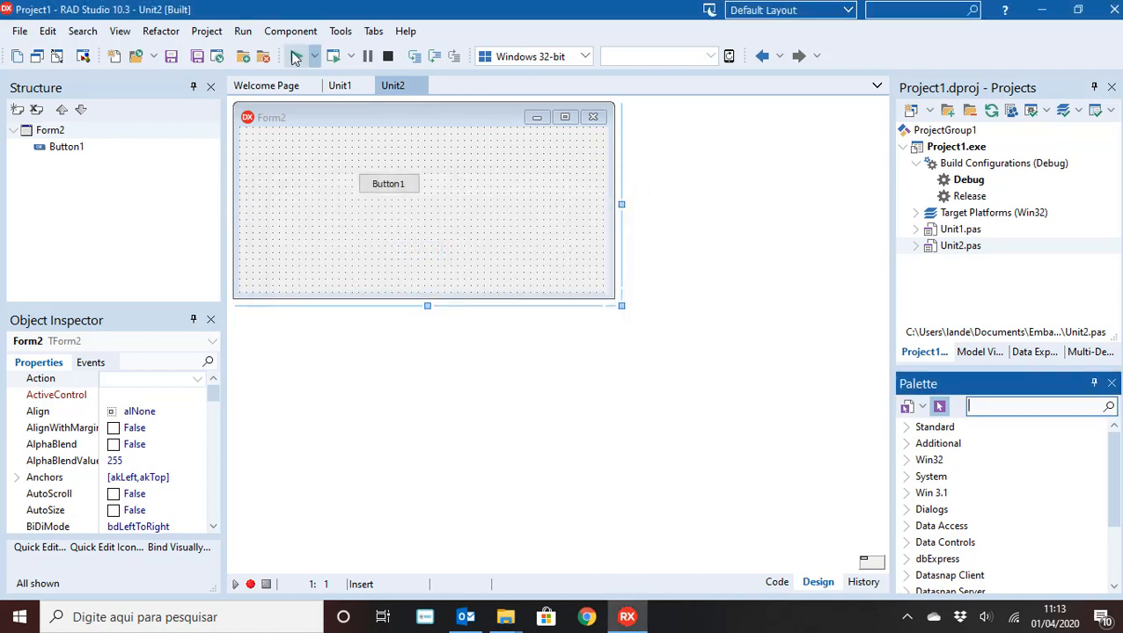
{"action": "left_click", "coordinate": [206, 30]}
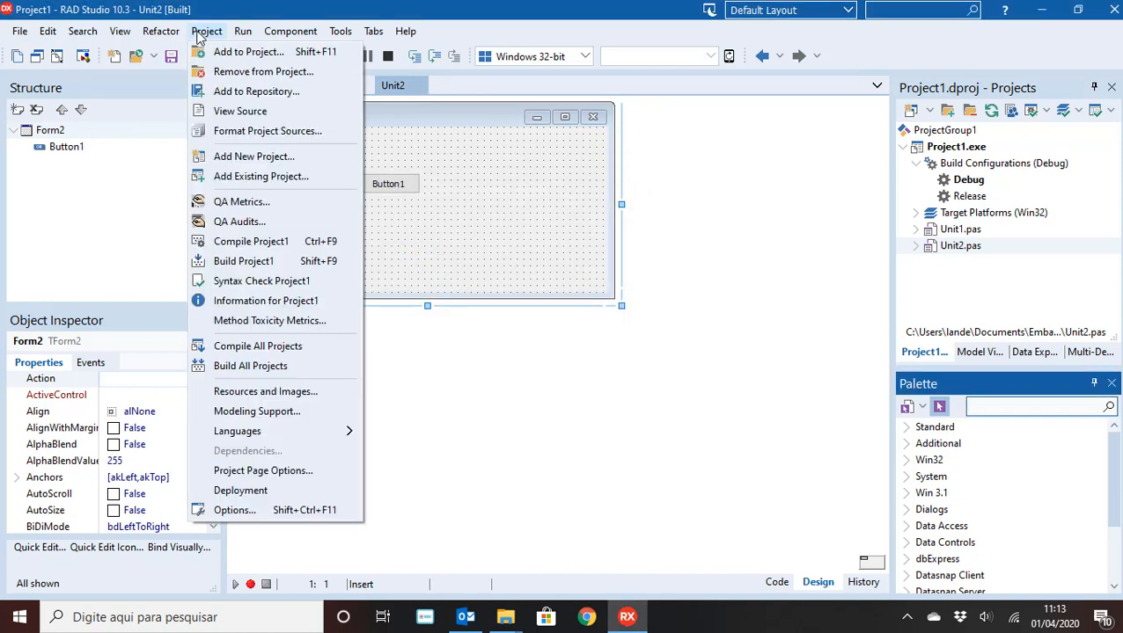
{"action": "left_click", "coordinate": [260, 512]}
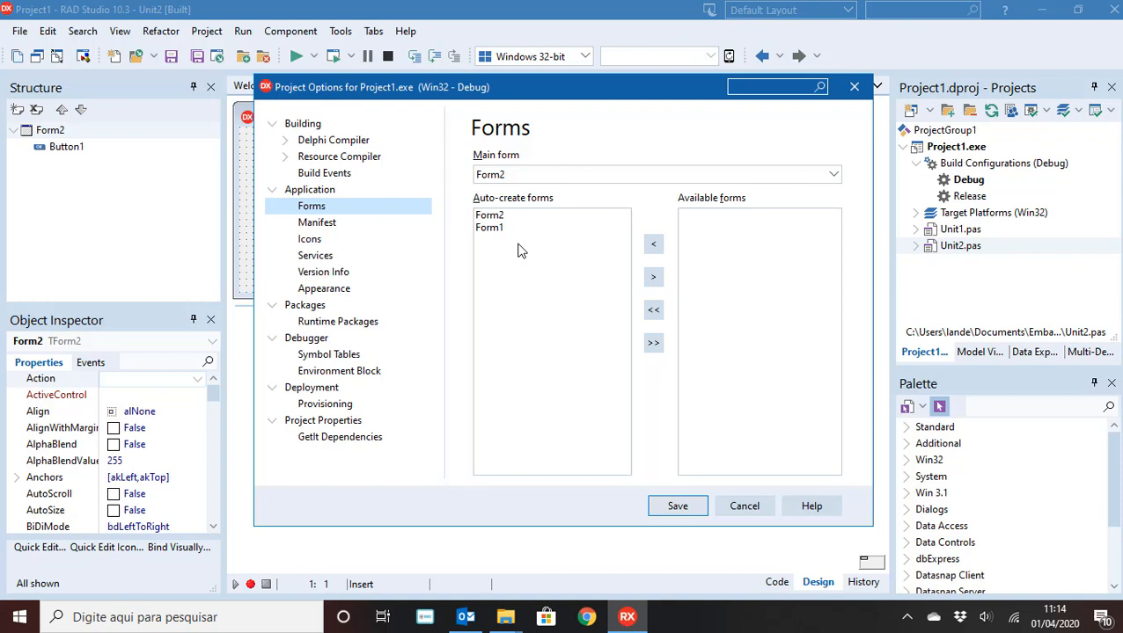
{"action": "left_click", "coordinate": [492, 228]}
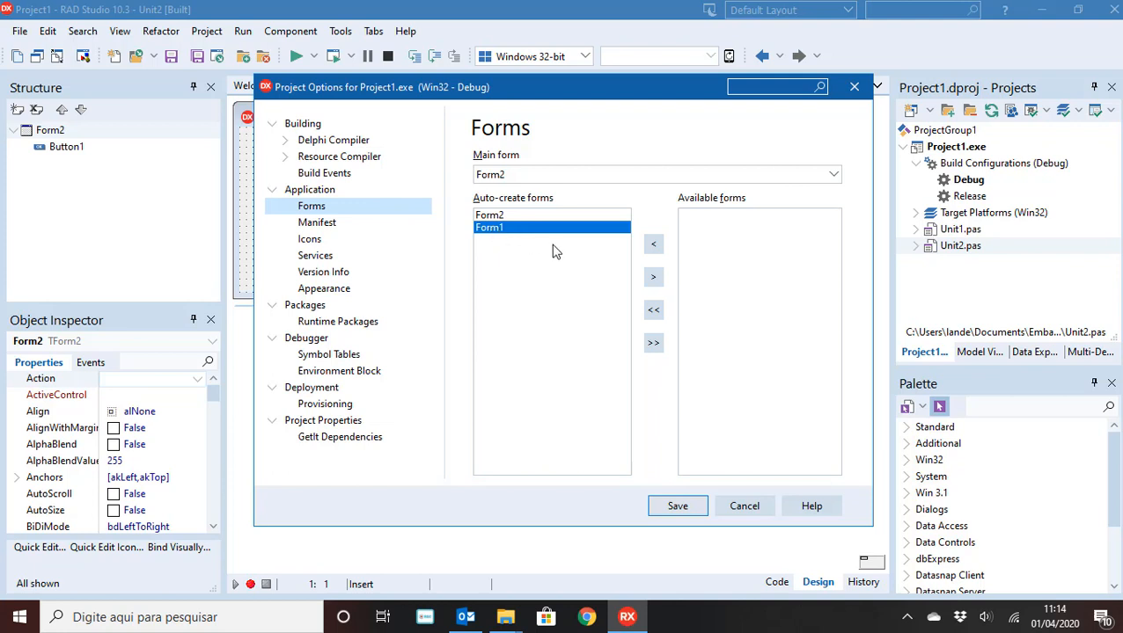
{"action": "left_click", "coordinate": [652, 278]}
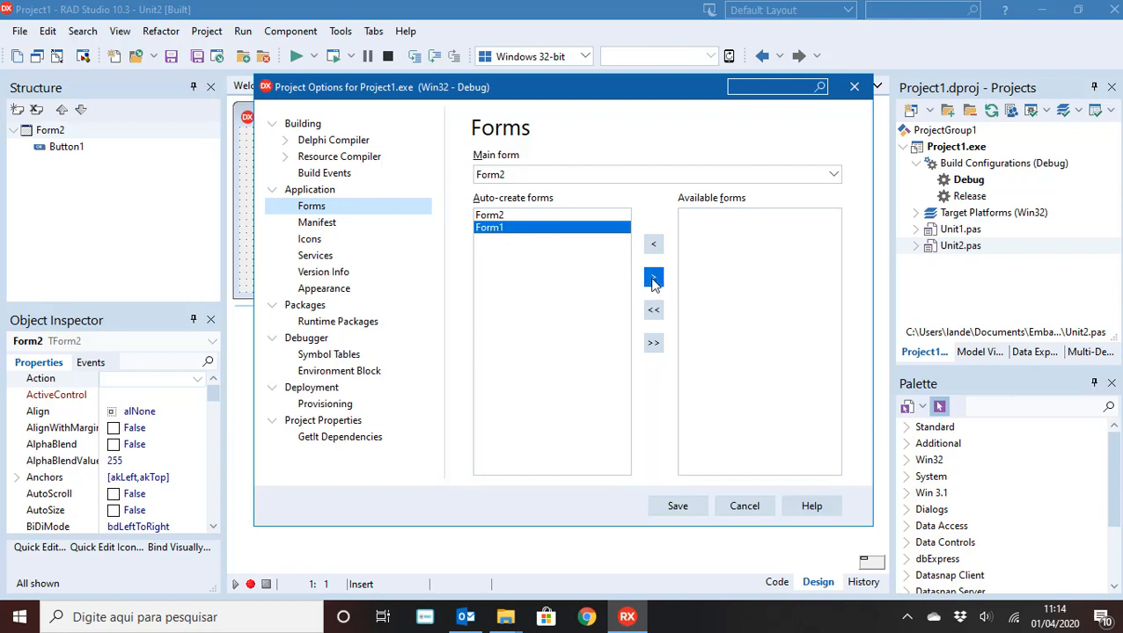
{"action": "left_click", "coordinate": [653, 279]}
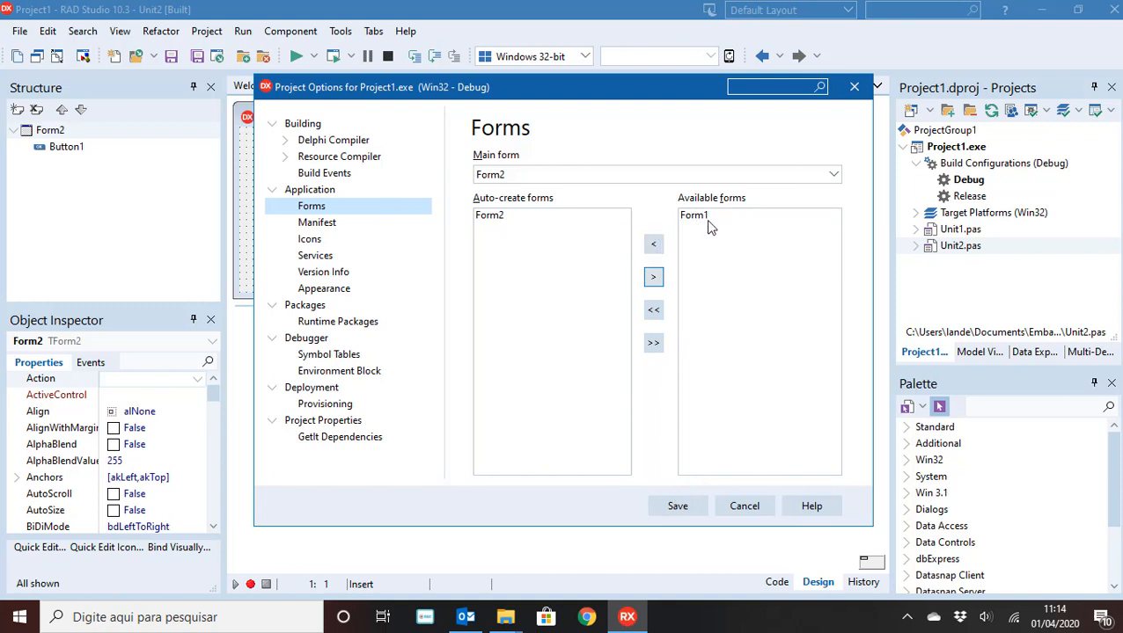
Step: Review the project's icon settings and version information, including the available build number options
{"action": "left_click", "coordinate": [308, 243]}
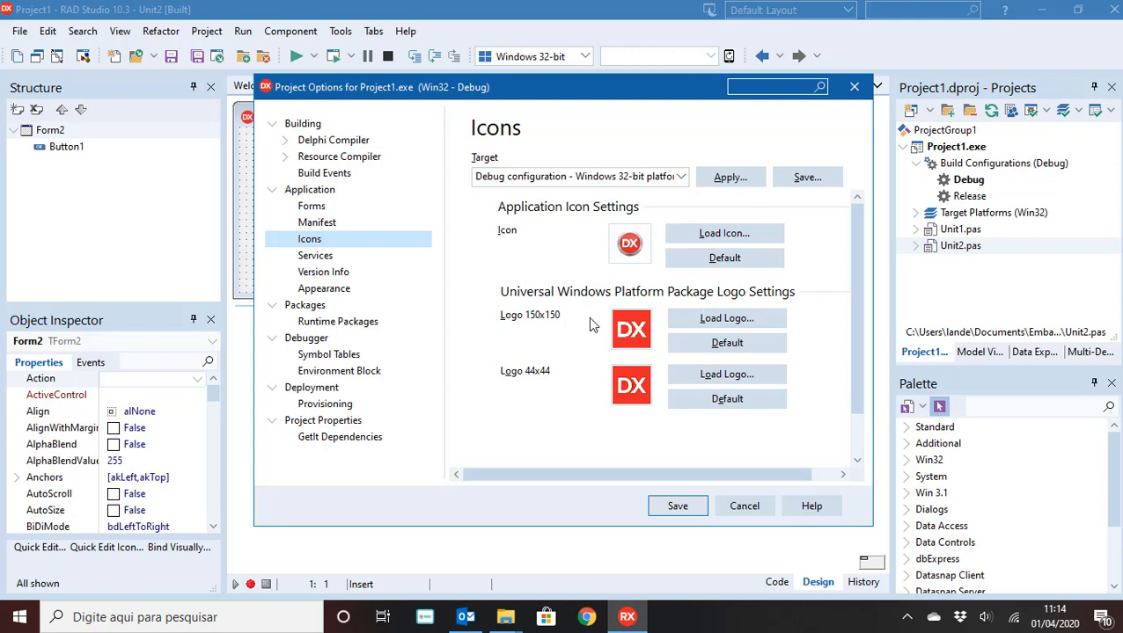
{"action": "left_click", "coordinate": [316, 275]}
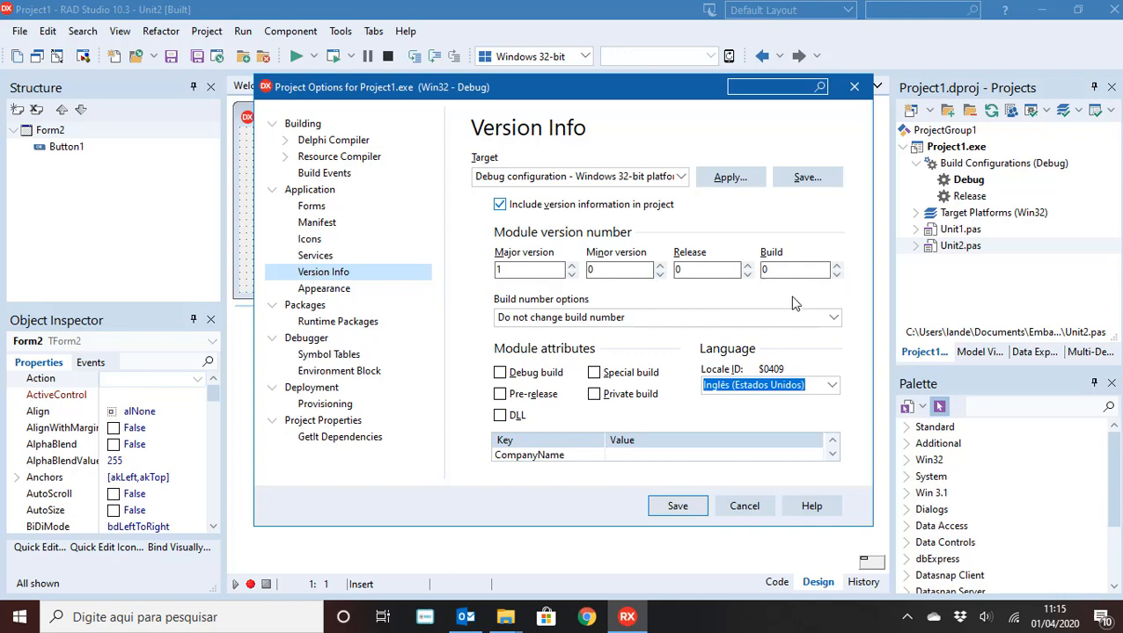
{"action": "left_click", "coordinate": [571, 317]}
{"action": "left_click", "coordinate": [620, 324]}
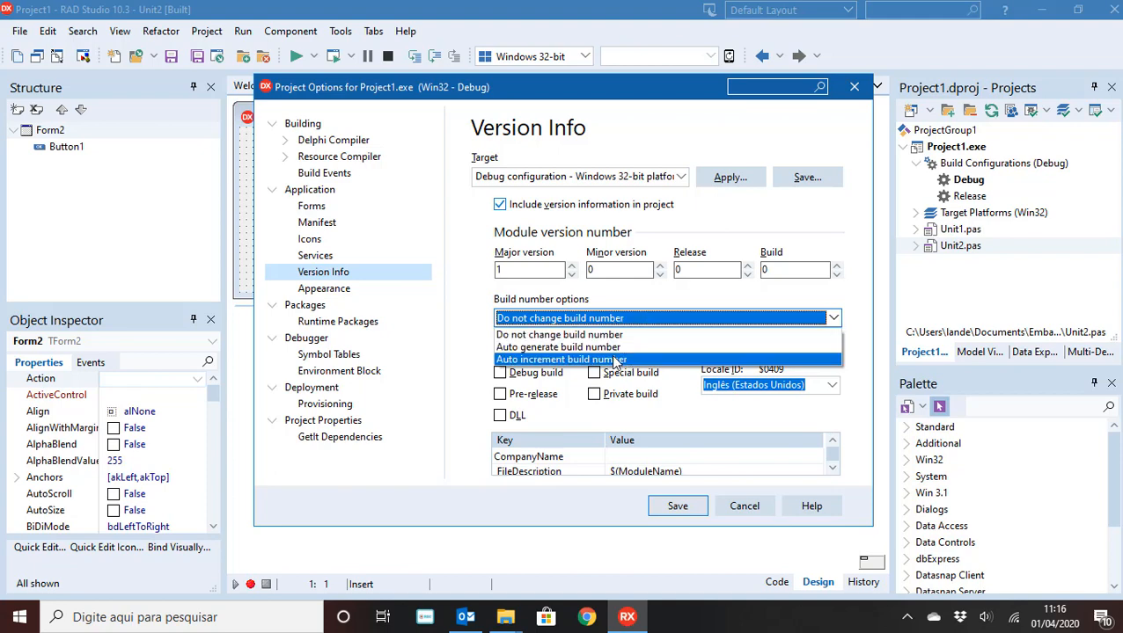
{"action": "left_click", "coordinate": [656, 322]}
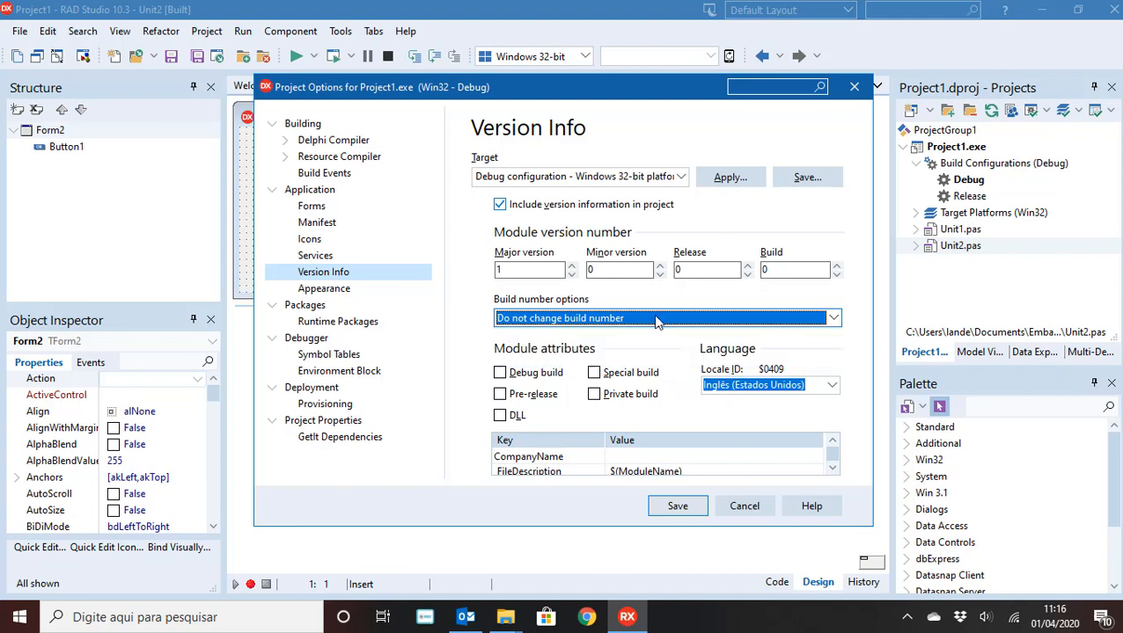
Step: Browse the custom styles in the Appearance options, preview the Carbon style and close the preview
{"action": "left_click", "coordinate": [344, 293]}
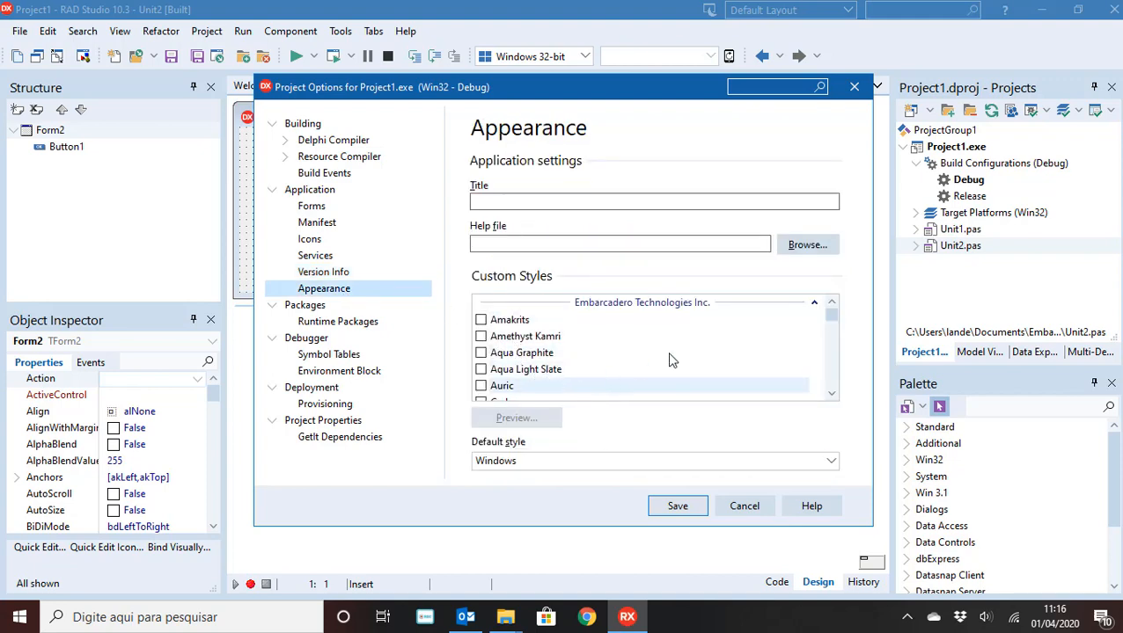
{"action": "left_click", "coordinate": [834, 397]}
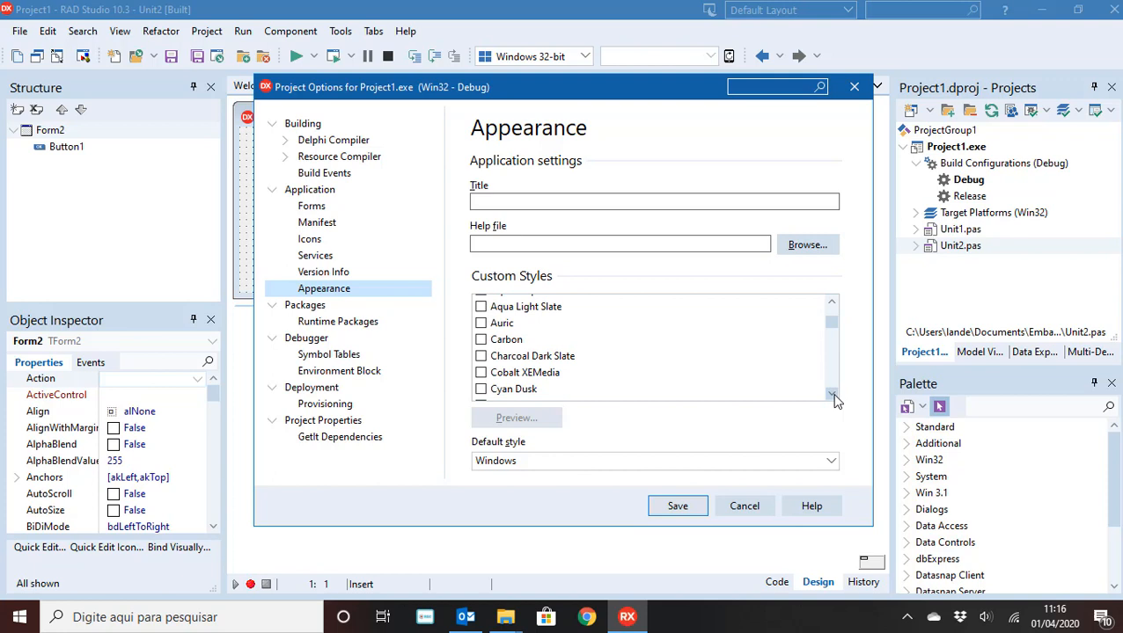
{"action": "left_click", "coordinate": [511, 342]}
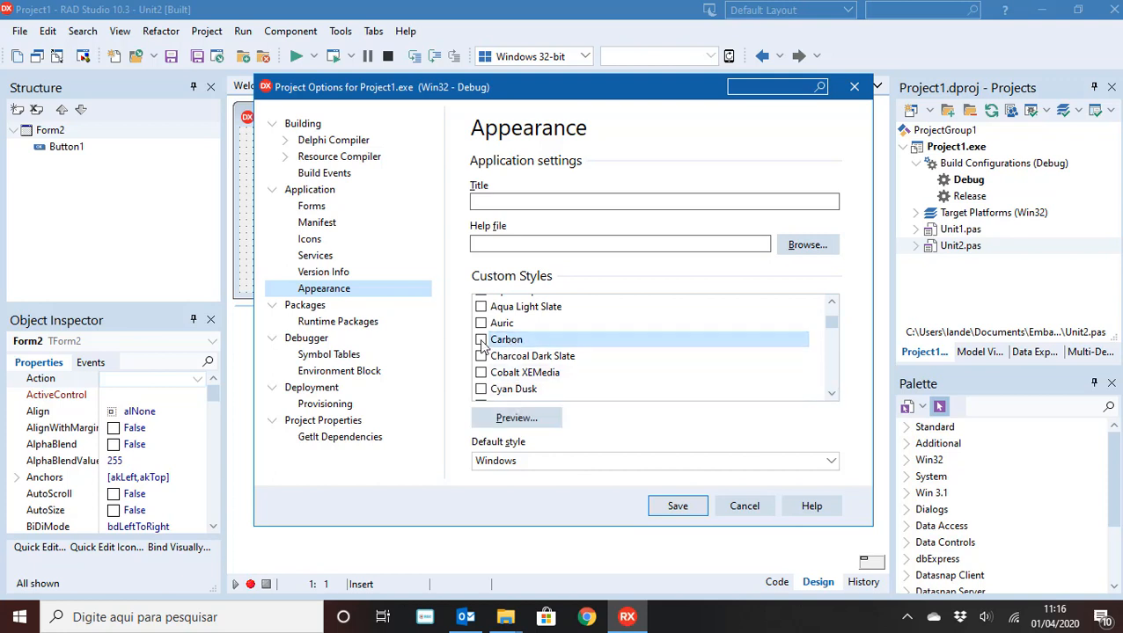
{"action": "left_click", "coordinate": [528, 421]}
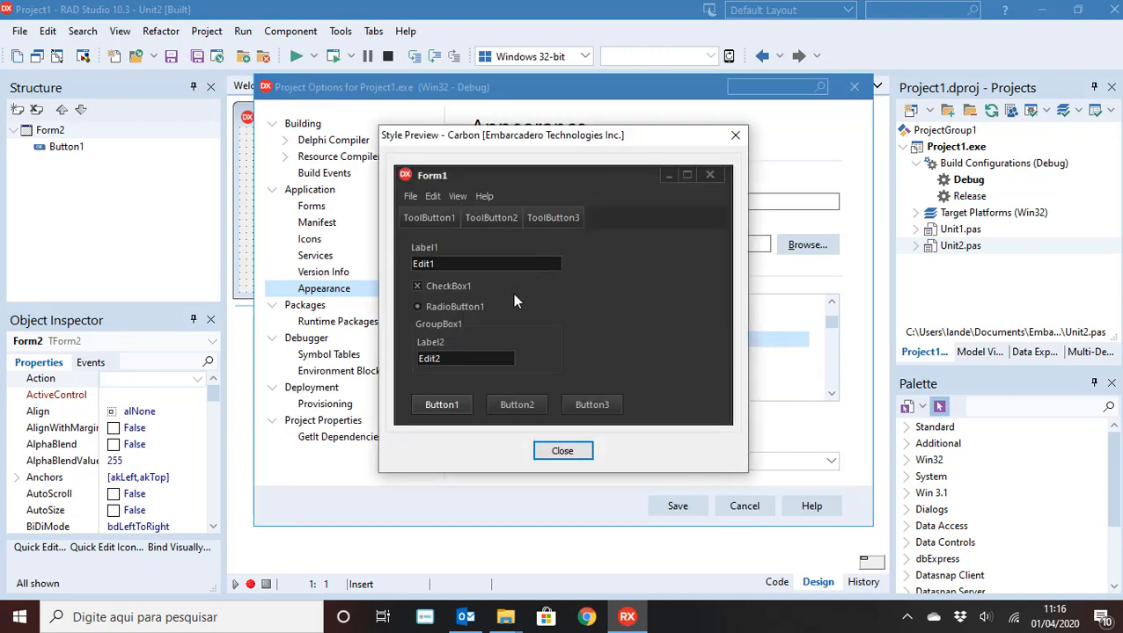
{"action": "left_click", "coordinate": [576, 454]}
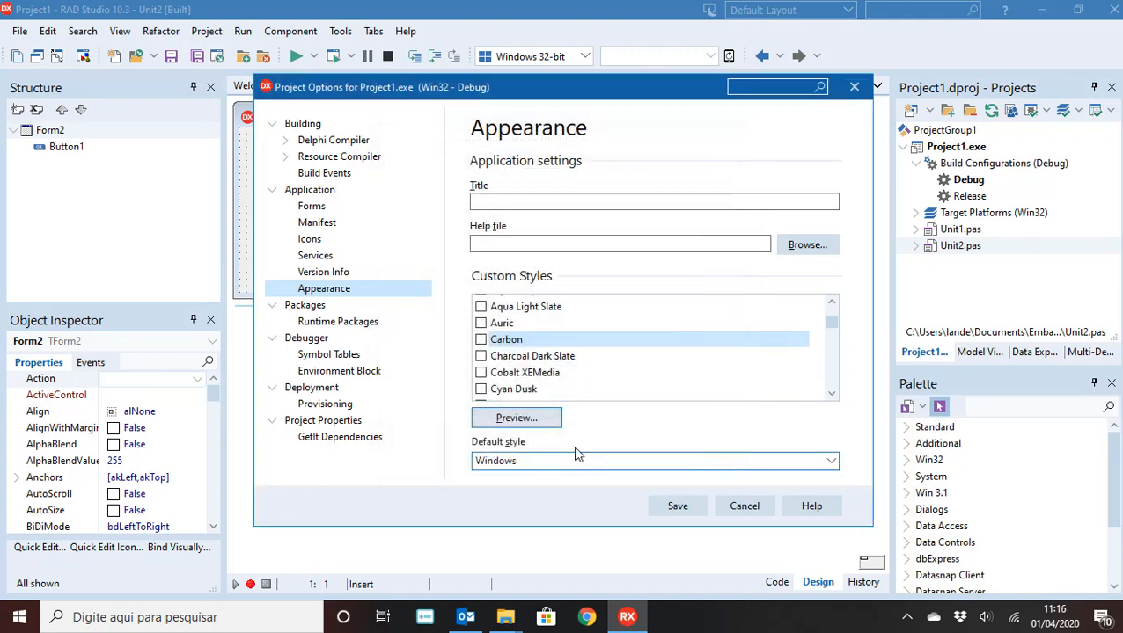
Step: Enable Carbon as the project's default style and save the options, running the application once to check its look
{"action": "left_click", "coordinate": [481, 340]}
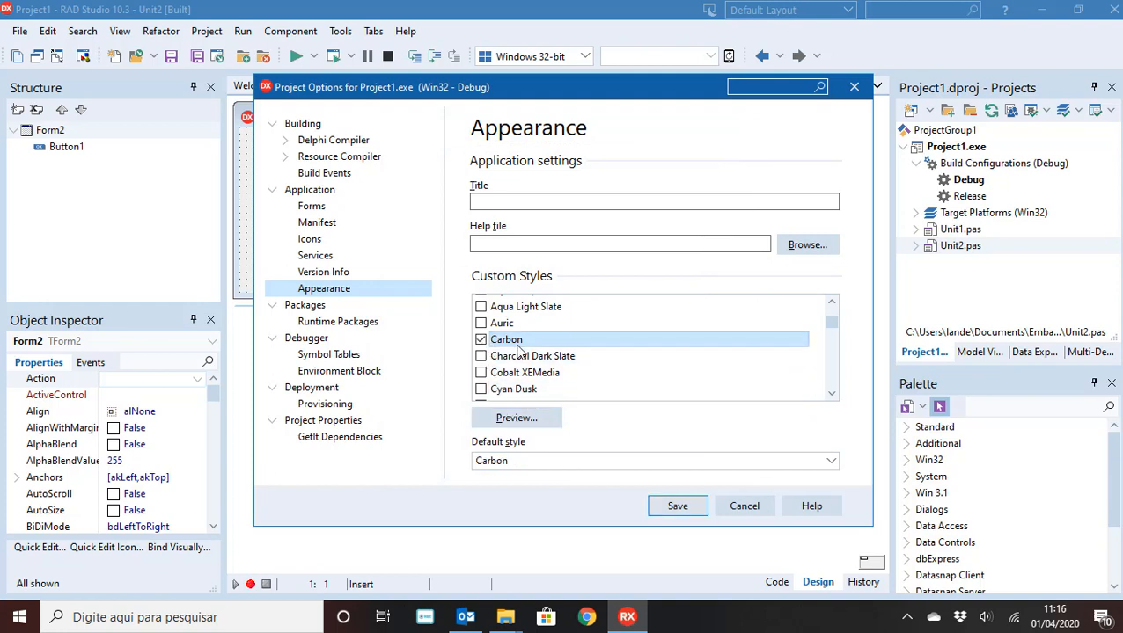
{"action": "left_click", "coordinate": [505, 462]}
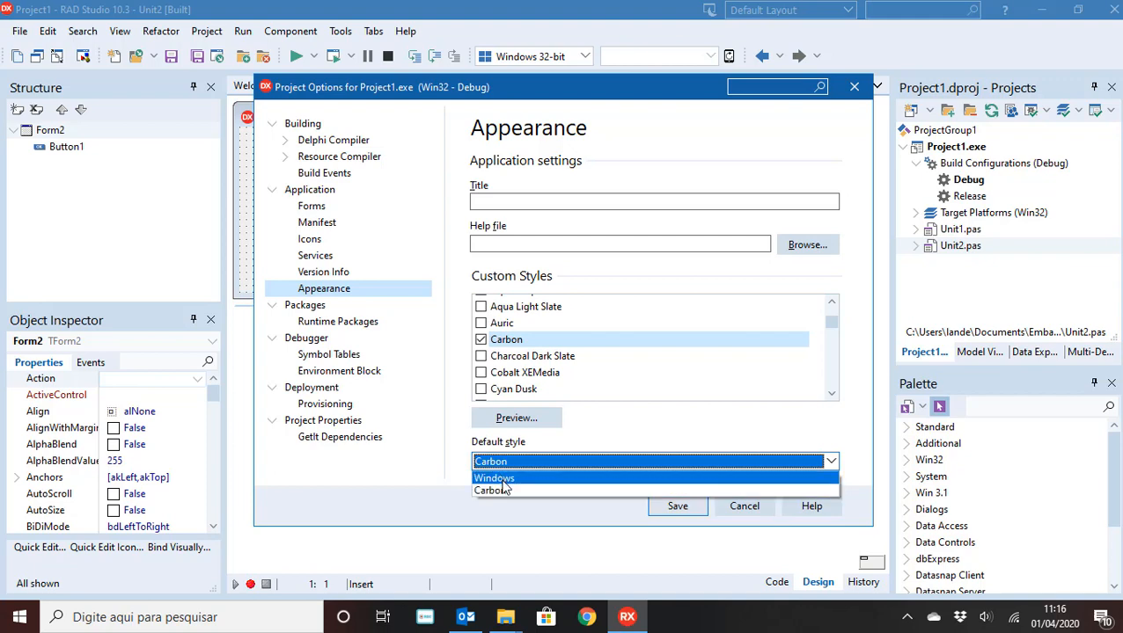
{"action": "left_click", "coordinate": [506, 490]}
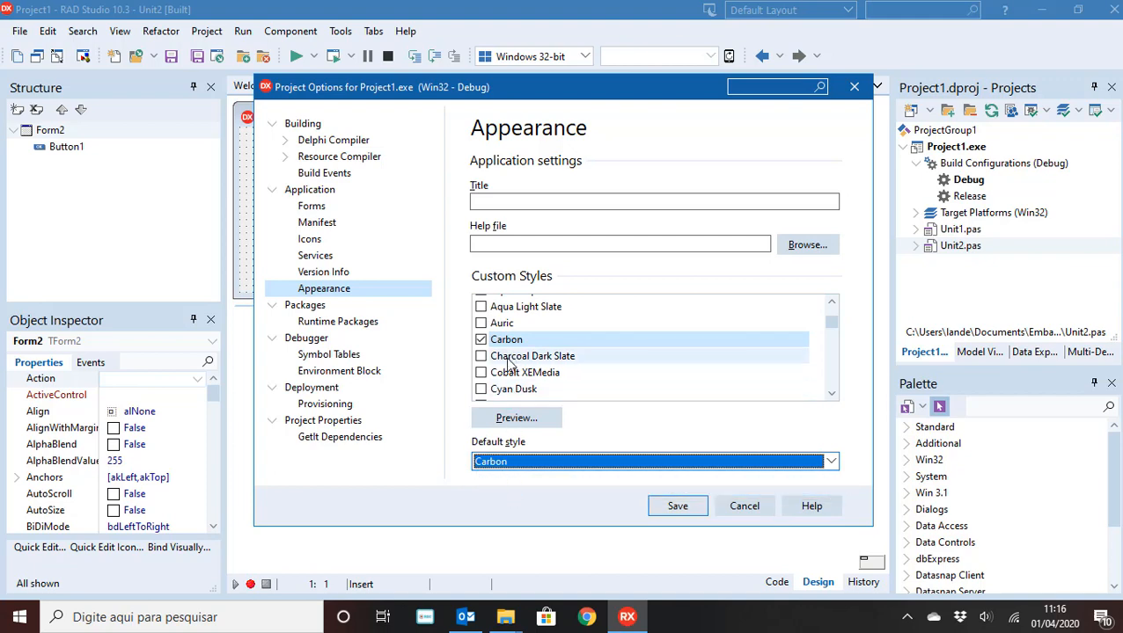
{"action": "left_click", "coordinate": [677, 508]}
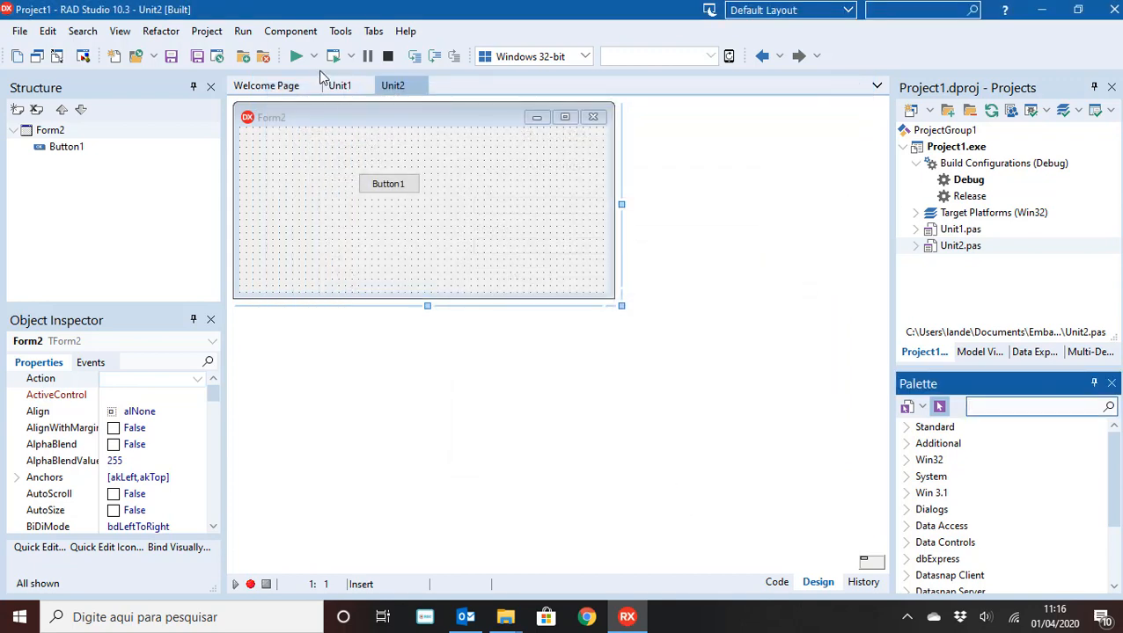
{"action": "left_click", "coordinate": [297, 62]}
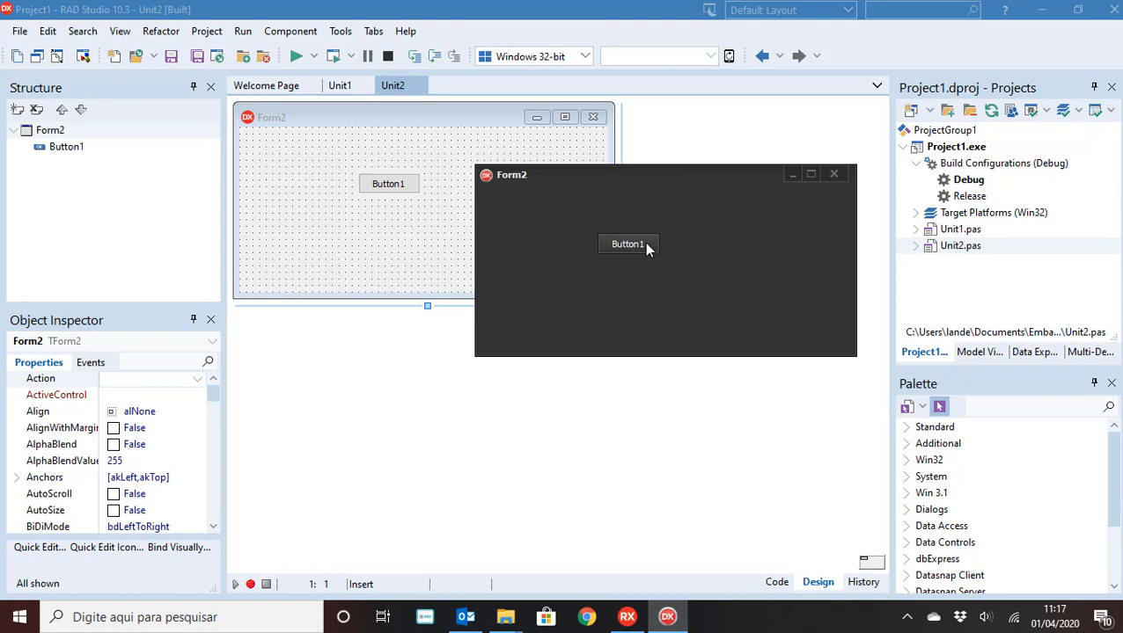
{"action": "left_click", "coordinate": [834, 174]}
Step: Reopen the project options to view the deployment provisioning settings, and save the options
{"action": "left_click", "coordinate": [207, 30]}
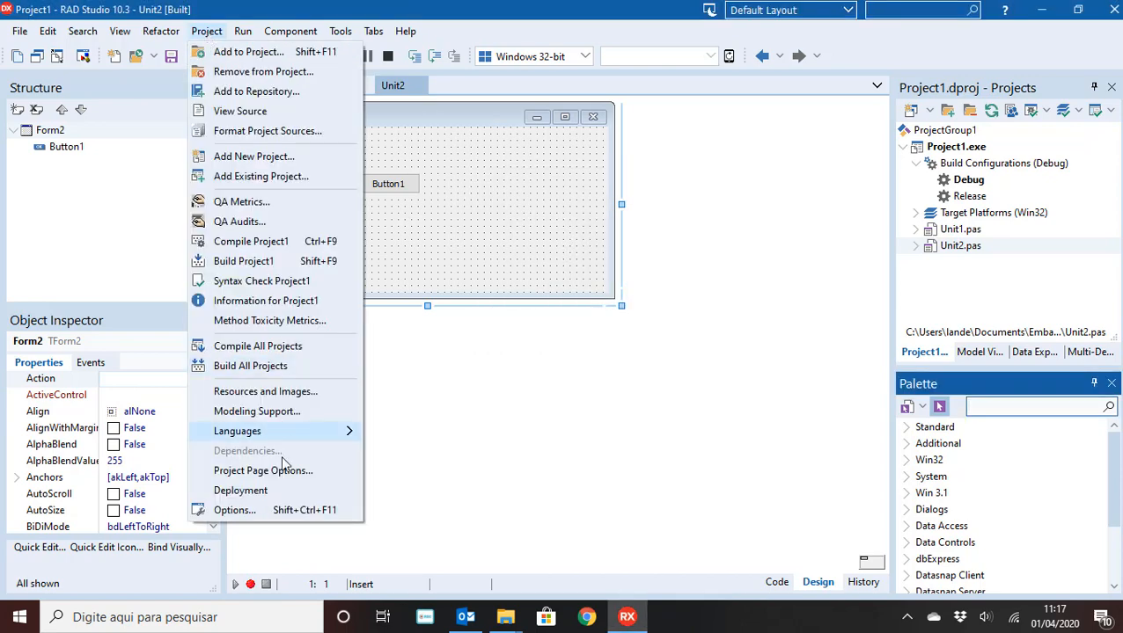
{"action": "left_click", "coordinate": [275, 512]}
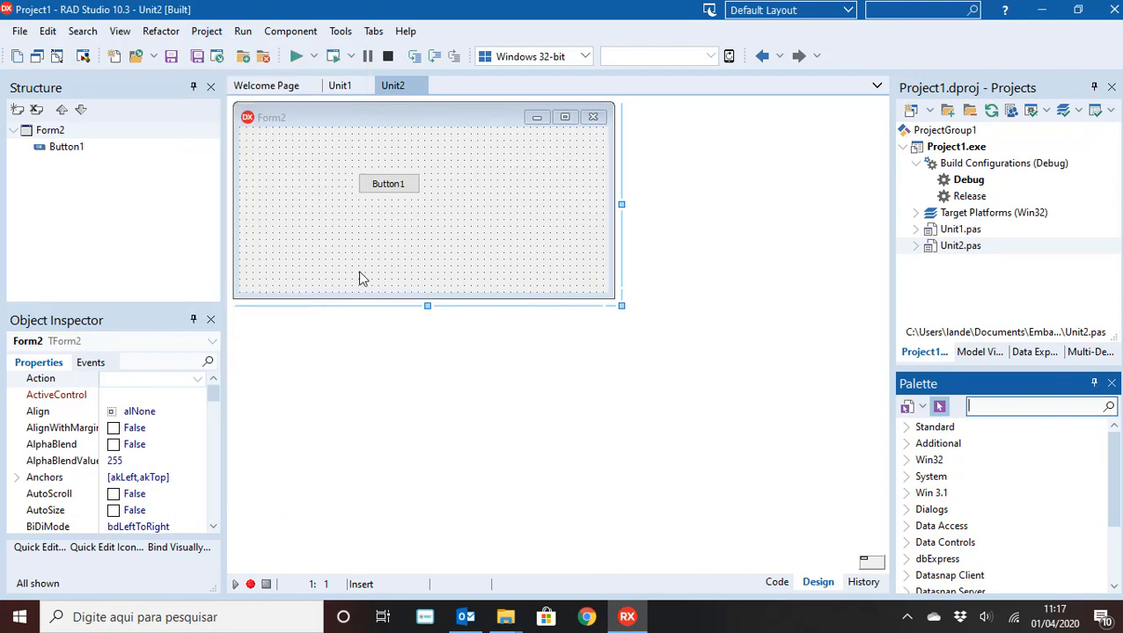
{"action": "left_click", "coordinate": [322, 406]}
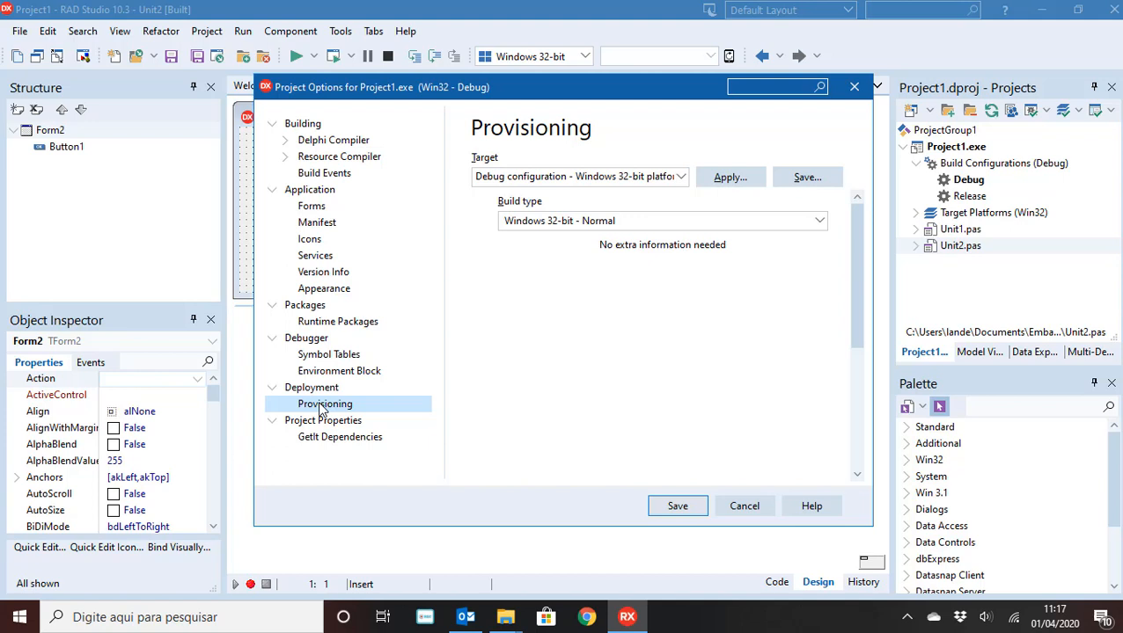
{"action": "left_click", "coordinate": [679, 507]}
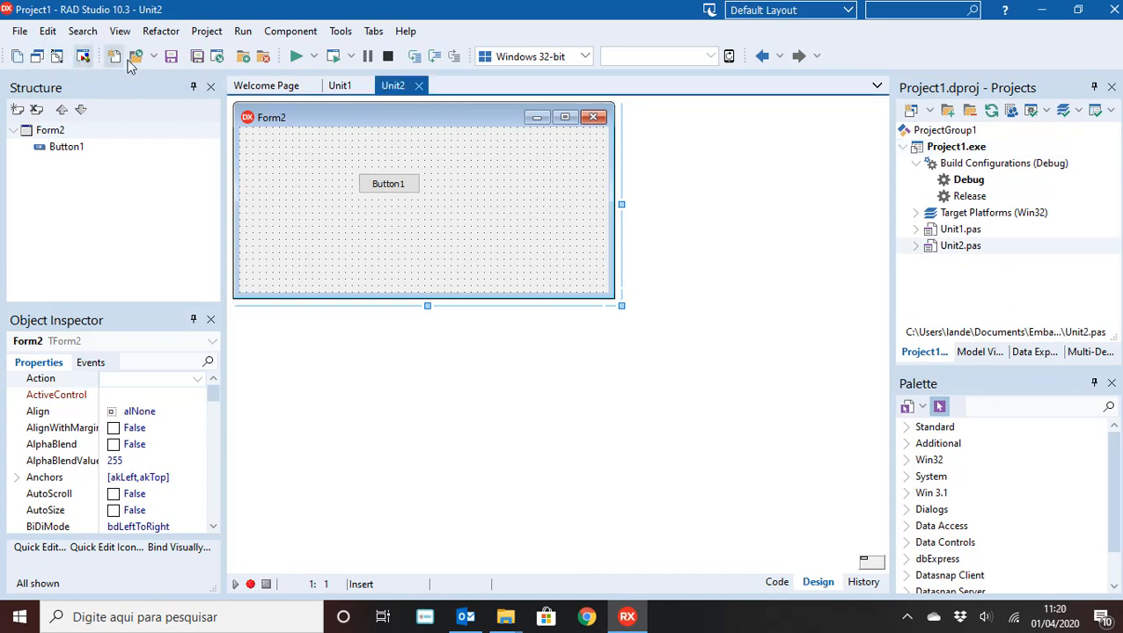
Step: Add a new Delphi Multi-Device Application project to ProjectGroup1, using the Blank Application template
{"action": "left_click", "coordinate": [19, 31]}
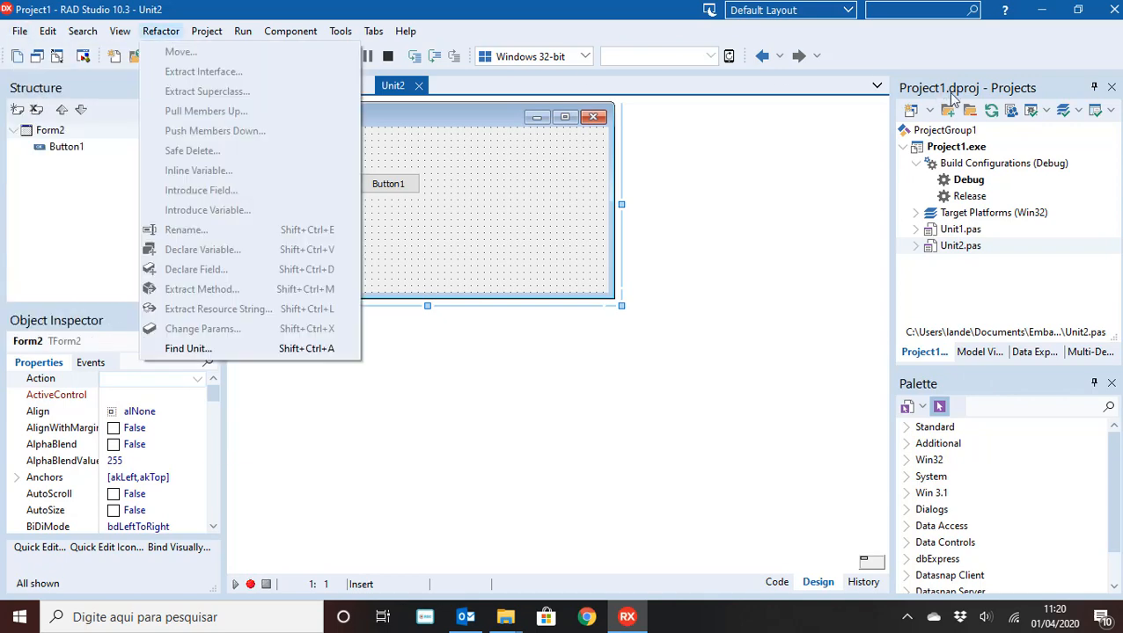
{"action": "left_click", "coordinate": [959, 132]}
{"action": "right_click", "coordinate": [959, 132]}
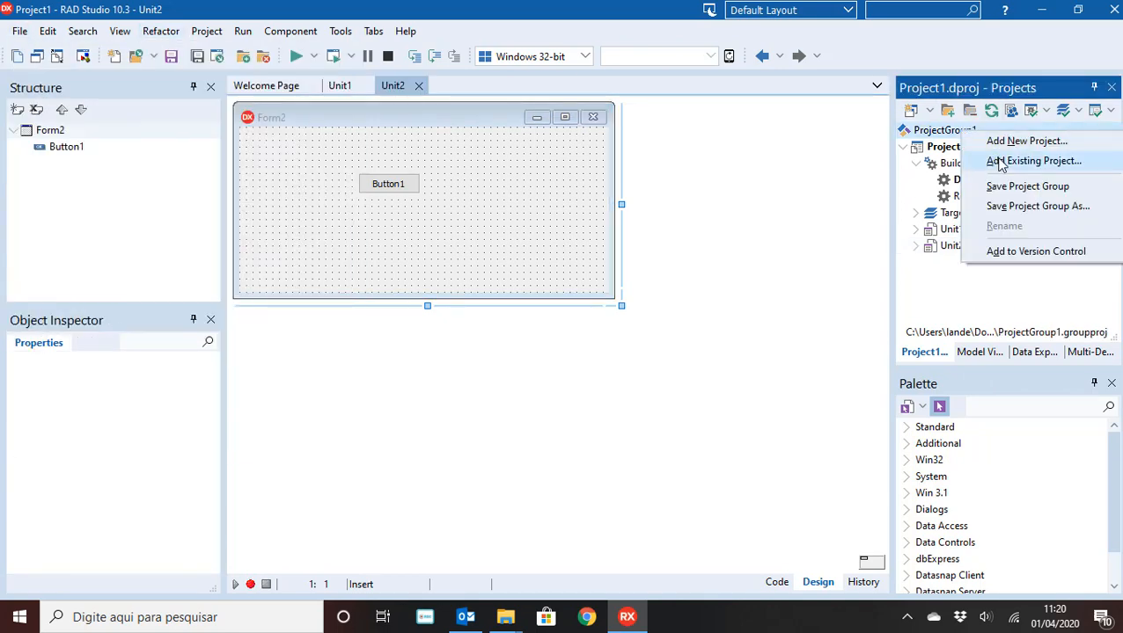
{"action": "left_click", "coordinate": [1003, 141]}
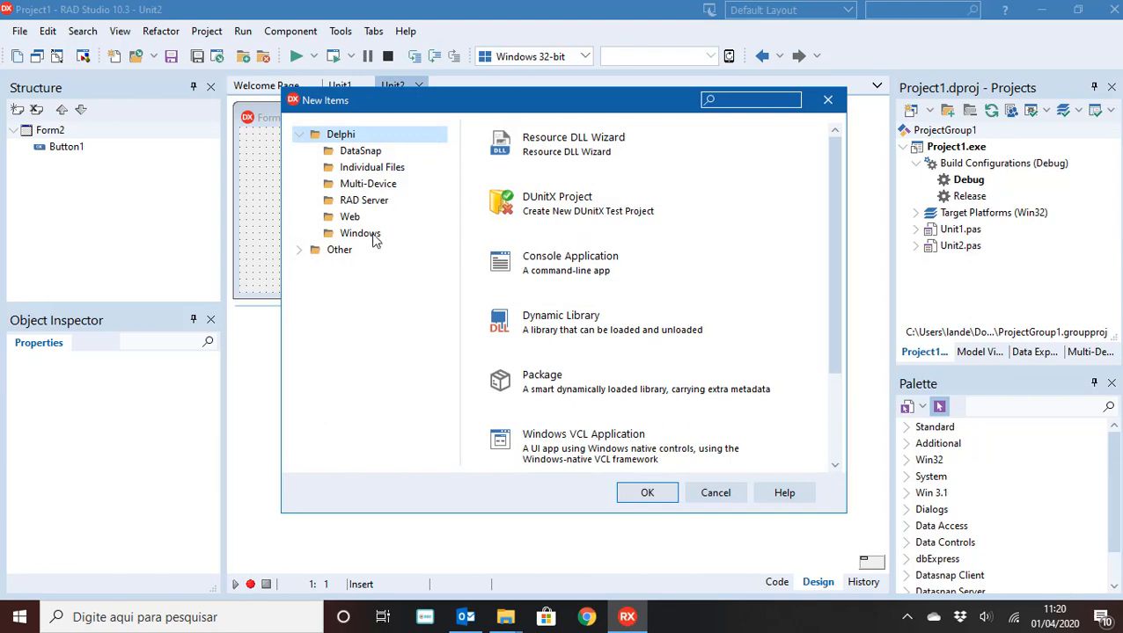
{"action": "left_click", "coordinate": [354, 186]}
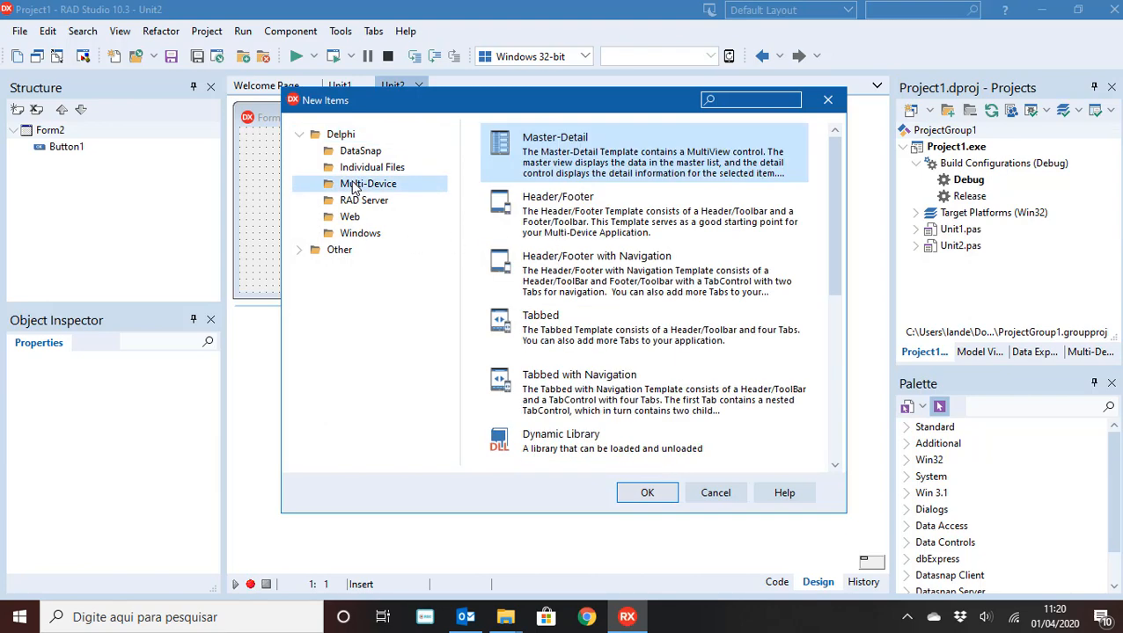
{"action": "scroll", "coordinate": [563, 247], "scroll_direction": "down", "scroll_amount": 3}
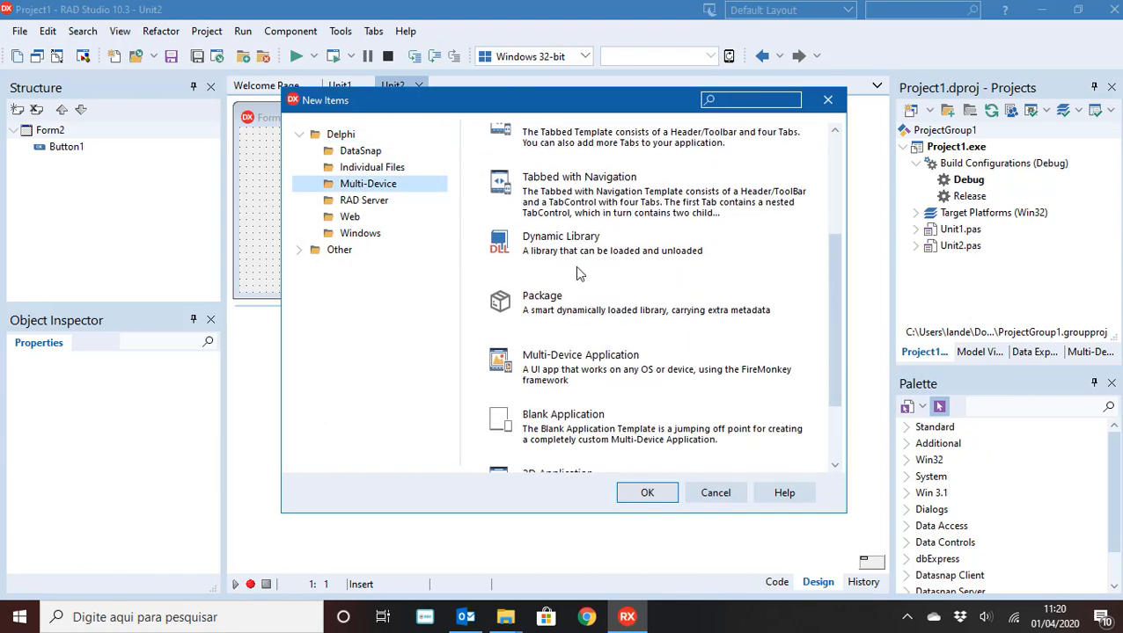
{"action": "double_click", "coordinate": [561, 359]}
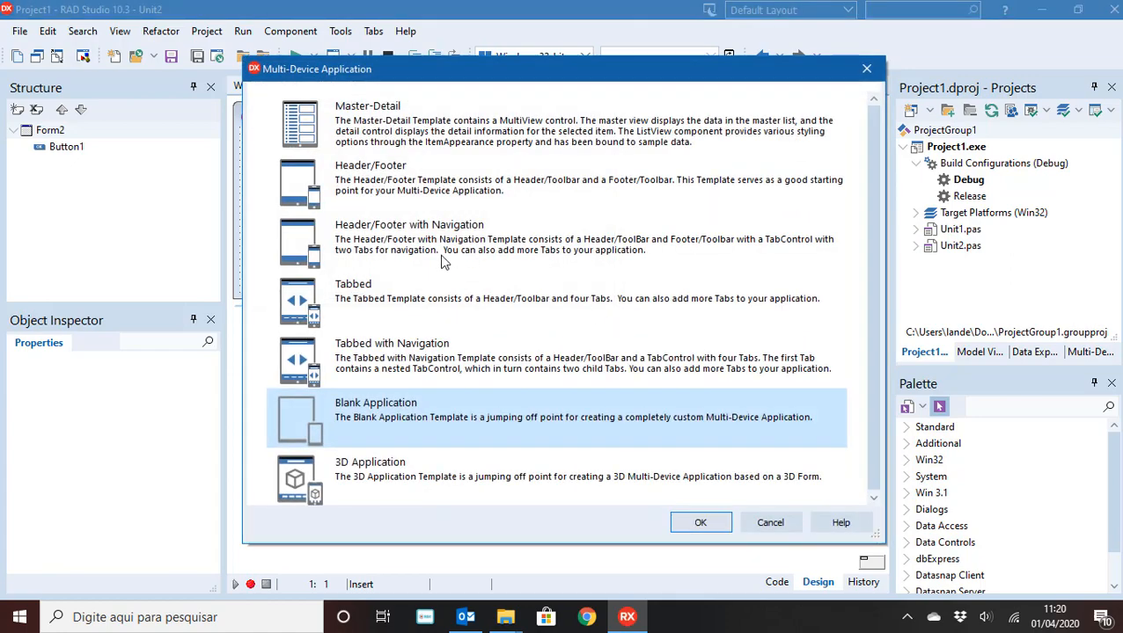
{"action": "double_click", "coordinate": [368, 420]}
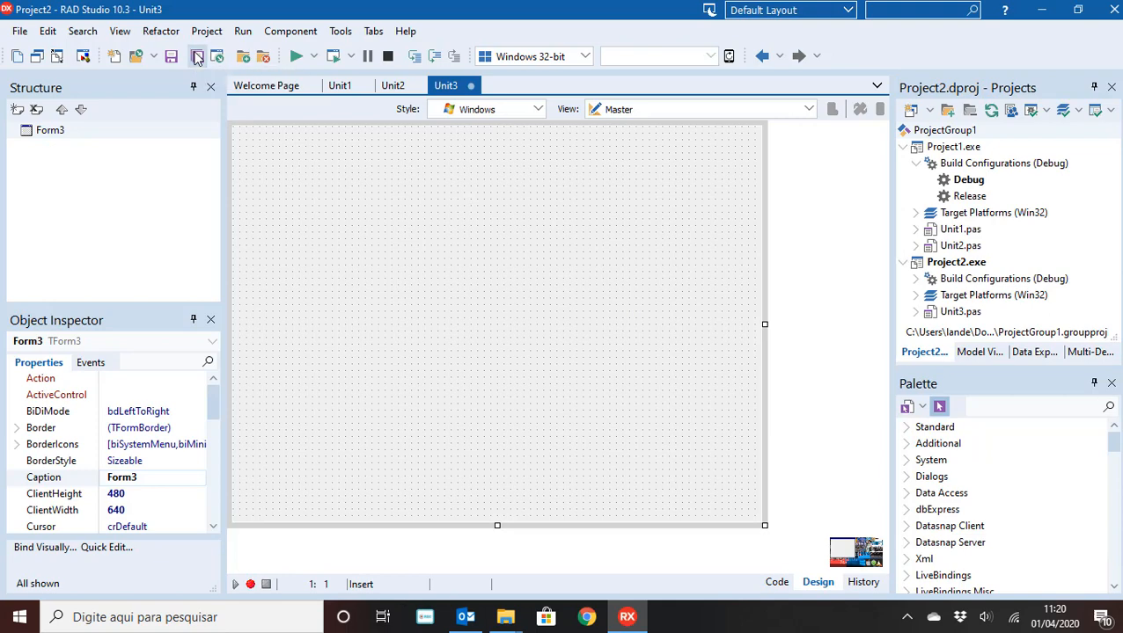
Step: Save Unit3.pas and Project2.dproj into a new folder named Opcoes02 inside the Opcoes projects folder
{"action": "left_click", "coordinate": [197, 57]}
{"action": "left_click", "coordinate": [183, 141]}
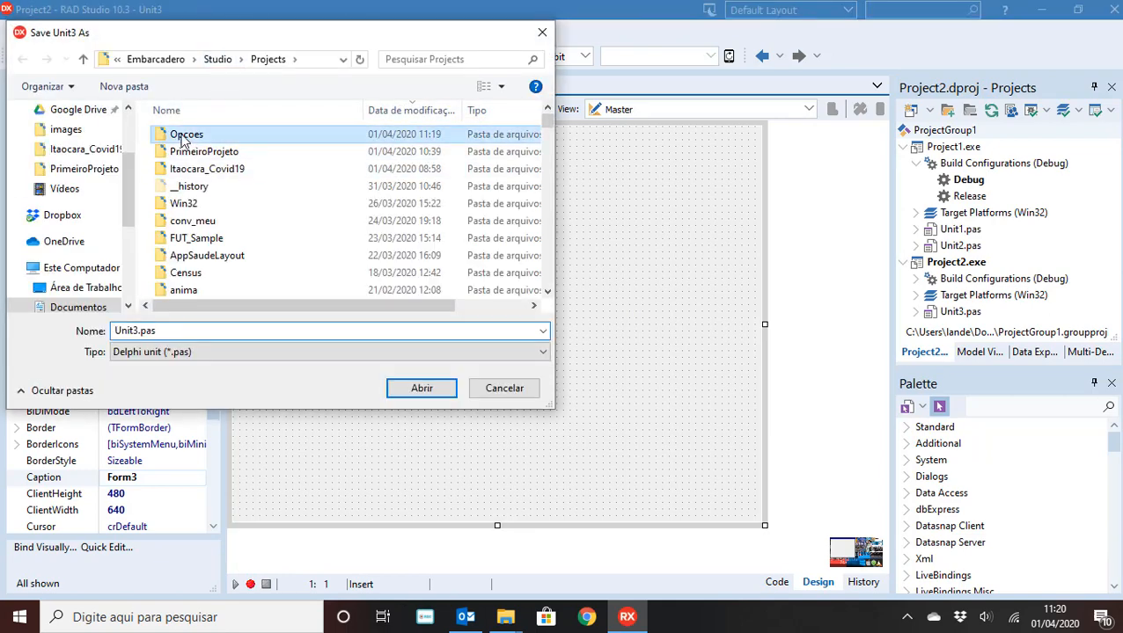
{"action": "double_click", "coordinate": [182, 137]}
{"action": "left_click", "coordinate": [123, 86]}
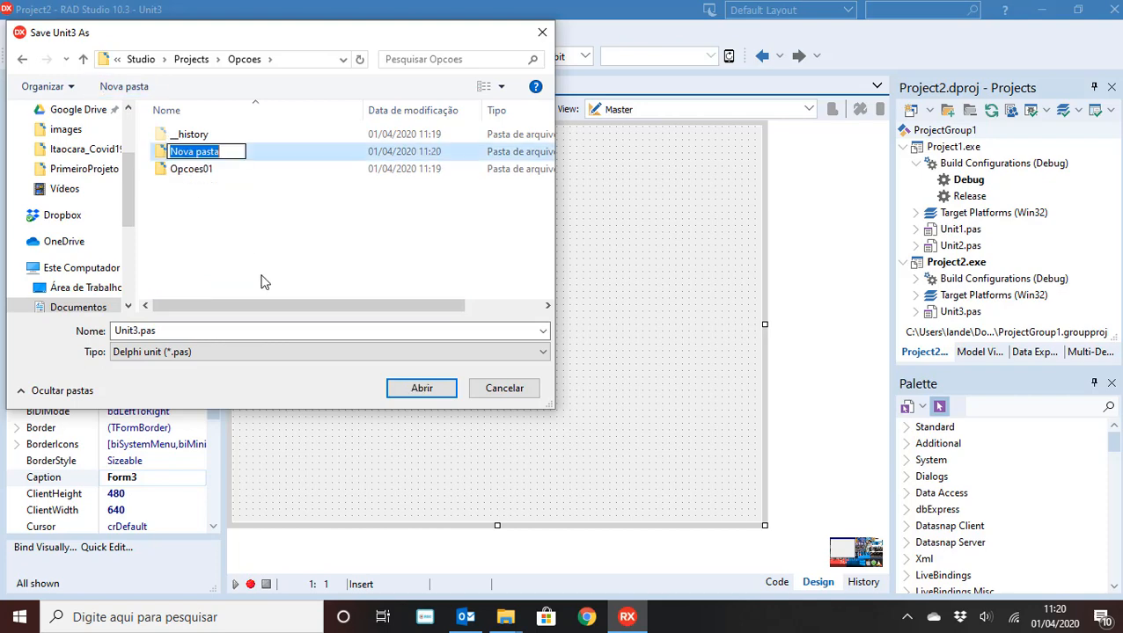
{"action": "type", "text": "Opcoes"}
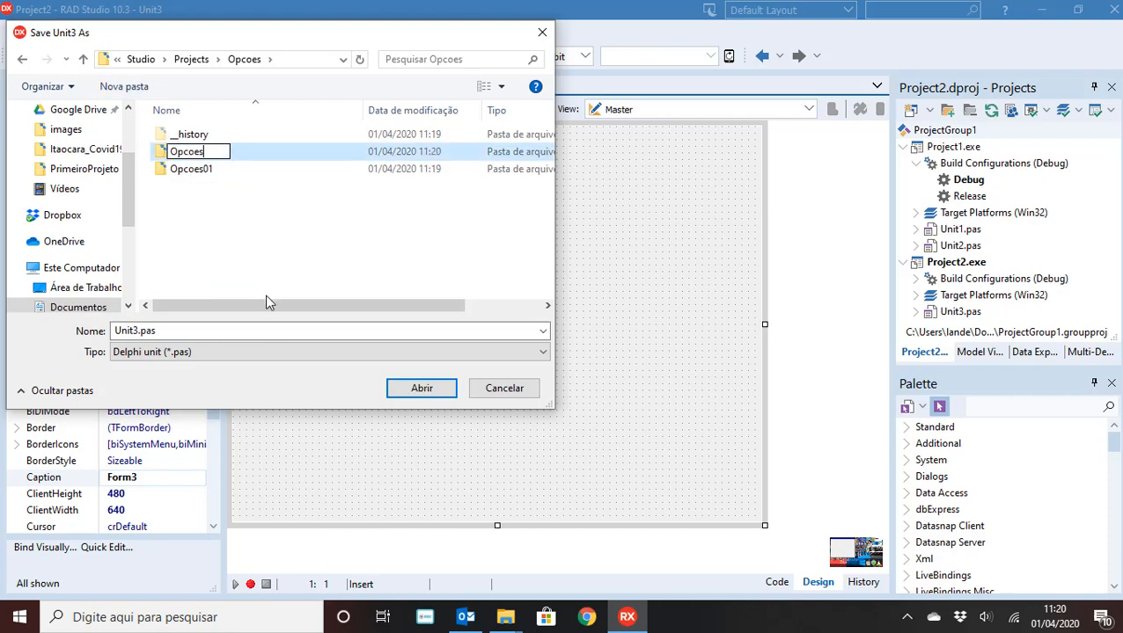
{"action": "type", "text": "02"}
{"action": "key", "text": "Return"}
{"action": "key", "text": "Return"}
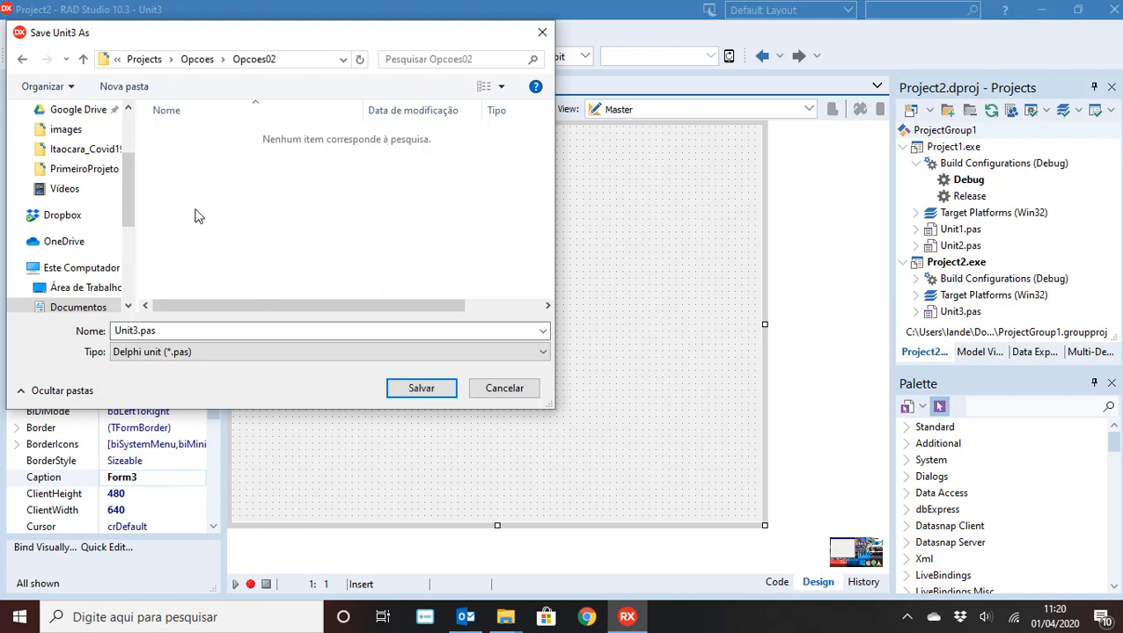
{"action": "left_click", "coordinate": [421, 388]}
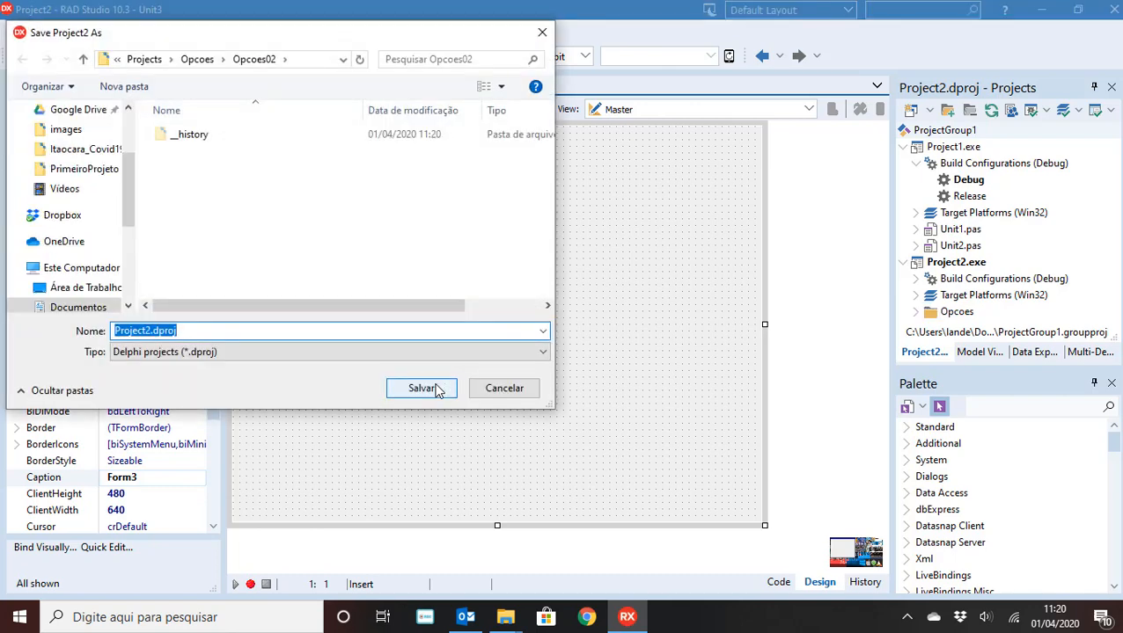
{"action": "left_click", "coordinate": [422, 388]}
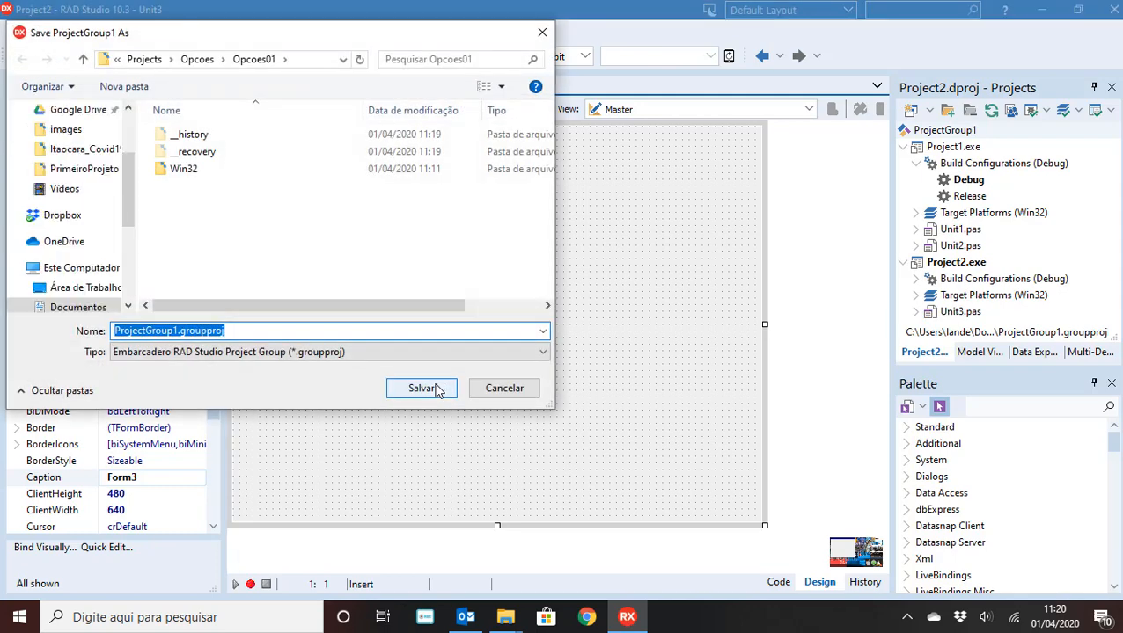
Step: Save the project group in the parent Opcoes folder under the name Opcoes
{"action": "left_click", "coordinate": [199, 59]}
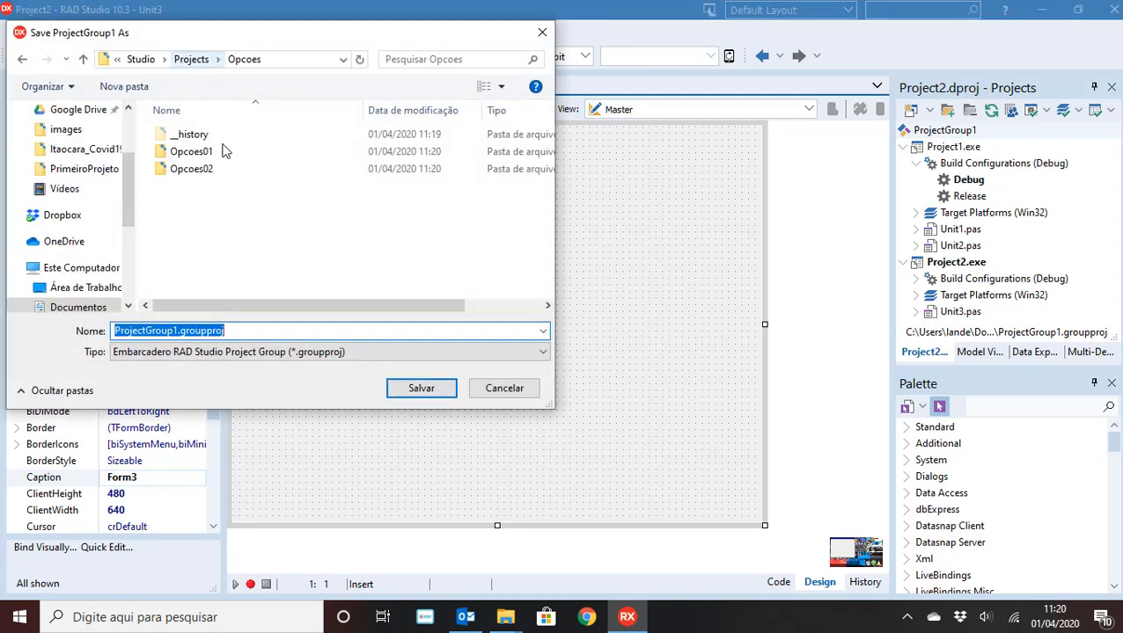
{"action": "left_click", "coordinate": [182, 332]}
{"action": "key", "text": "shift+Home"}
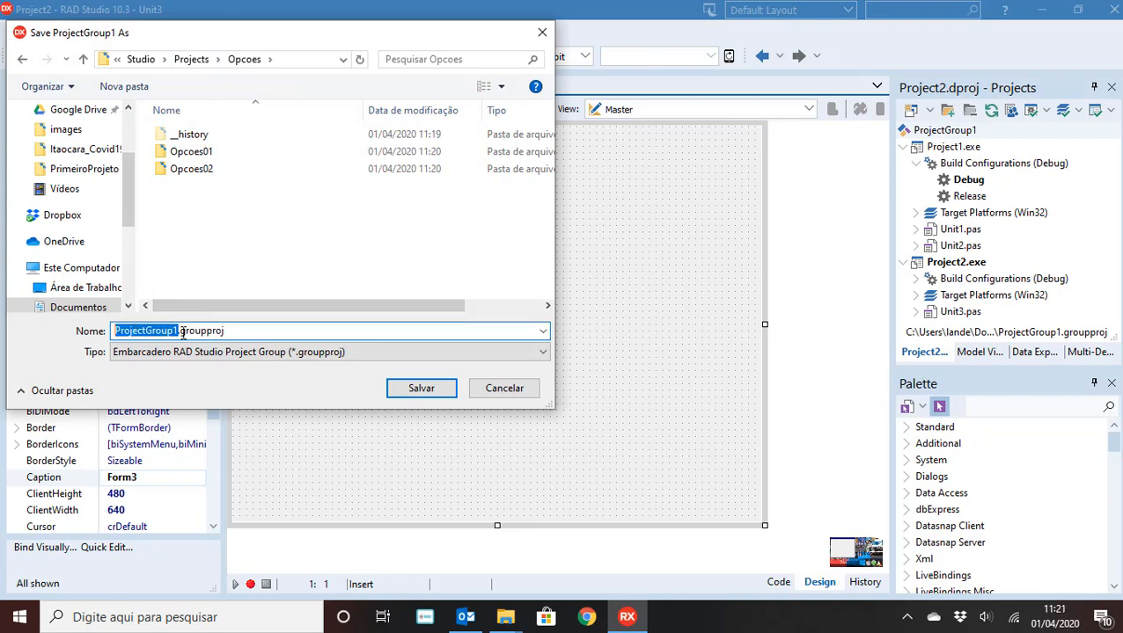
{"action": "type", "text": "Opcoes"}
{"action": "key", "text": "Return"}
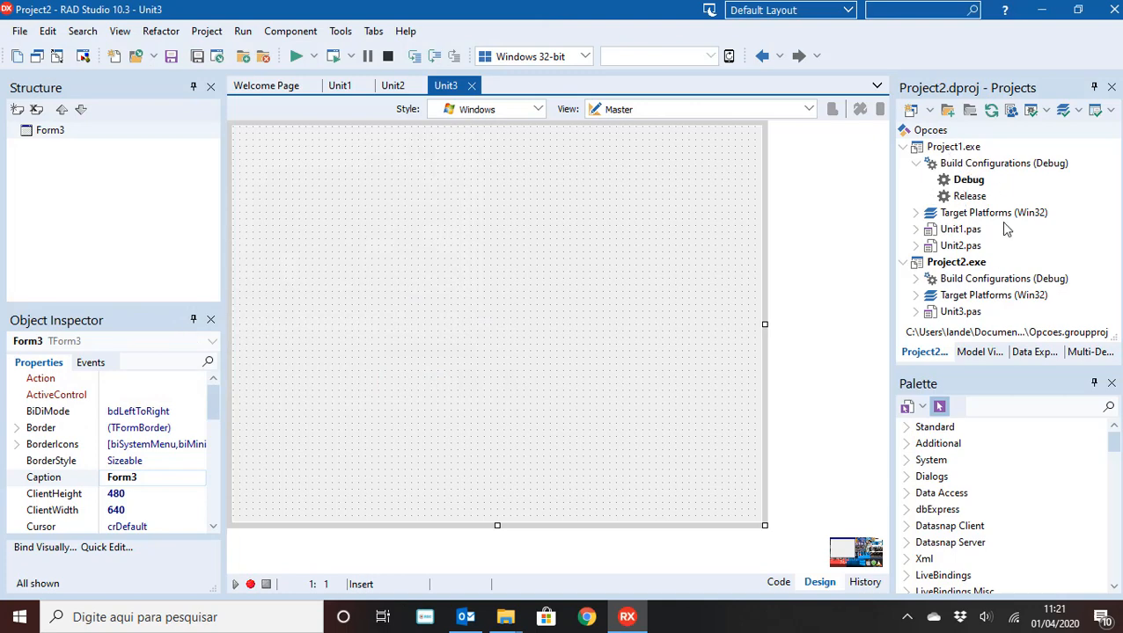
Step: Shrink Form3 of Project2 in the designer to a client area of about 426 by 456
{"action": "left_click", "coordinate": [940, 133]}
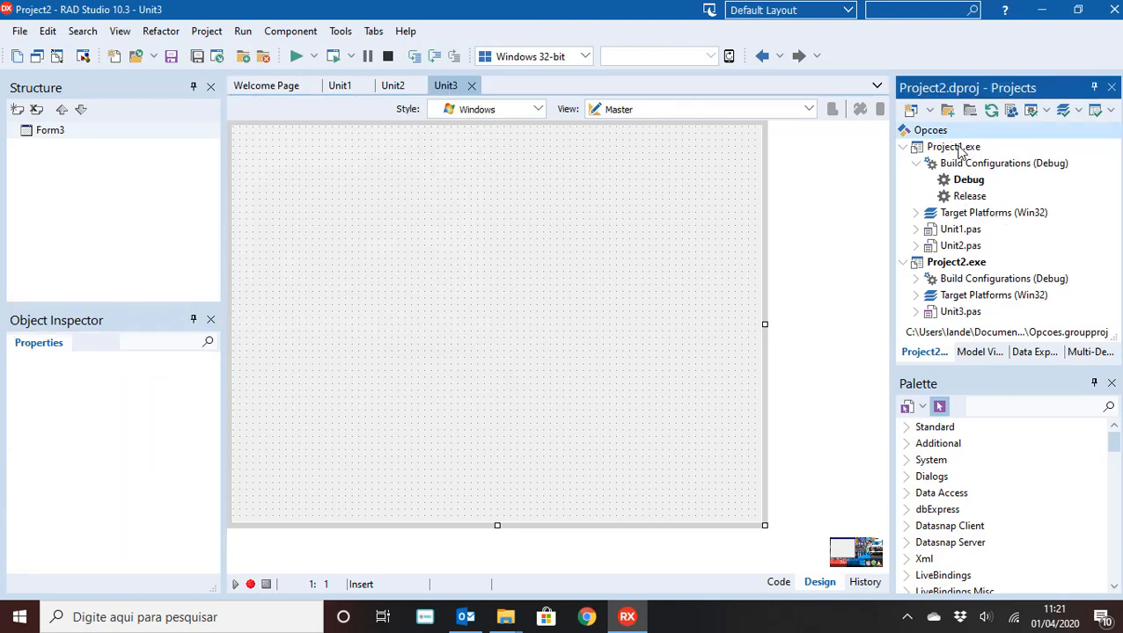
{"action": "left_click", "coordinate": [959, 152]}
{"action": "left_click", "coordinate": [948, 267]}
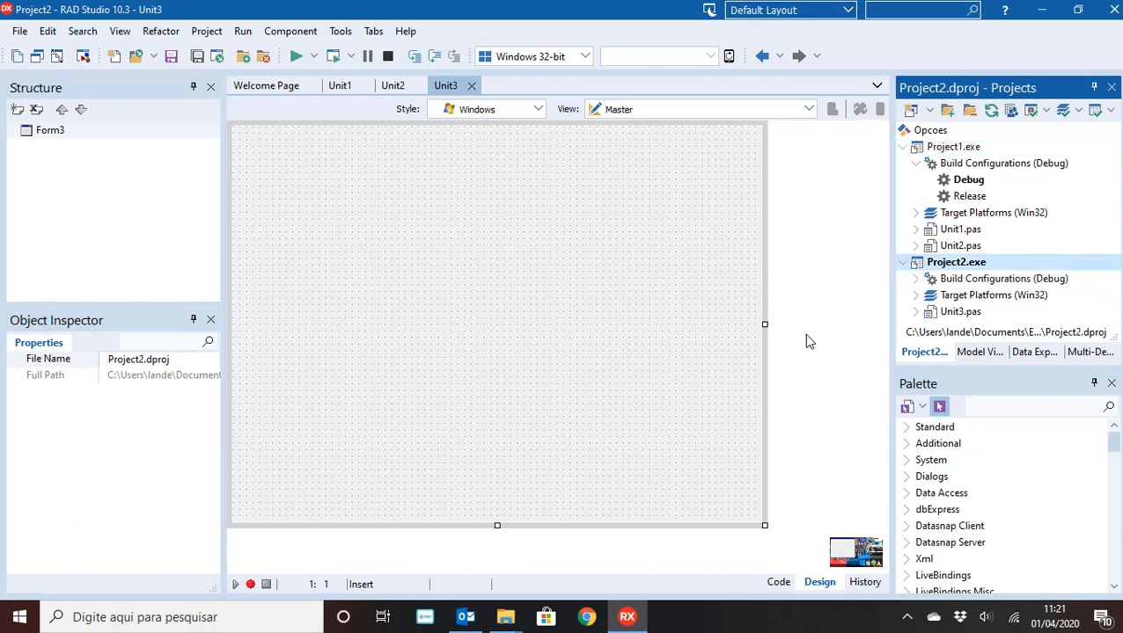
{"action": "left_click_drag", "start_coordinate": [764, 325], "coordinate": [588, 324]}
{"action": "left_click_drag", "start_coordinate": [411, 526], "coordinate": [411, 506]}
{"action": "left_click", "coordinate": [450, 381]}
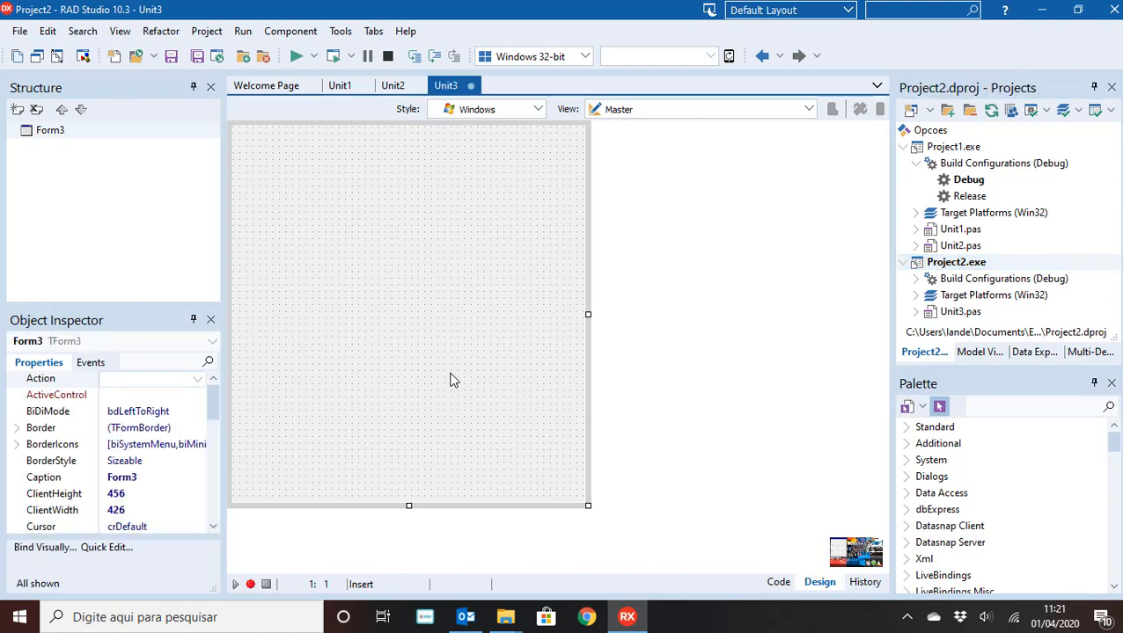
Step: Set Project2's target platform to Android 64-bit and narrow Form3 to a client width of about 394
{"action": "left_click", "coordinate": [578, 57]}
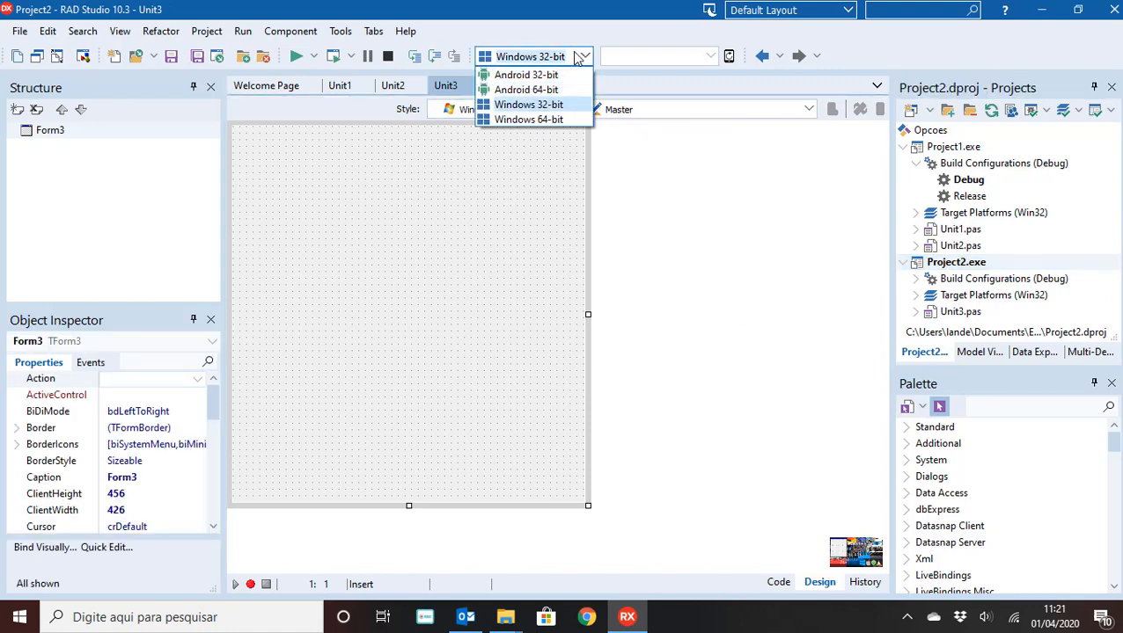
{"action": "left_click", "coordinate": [546, 91]}
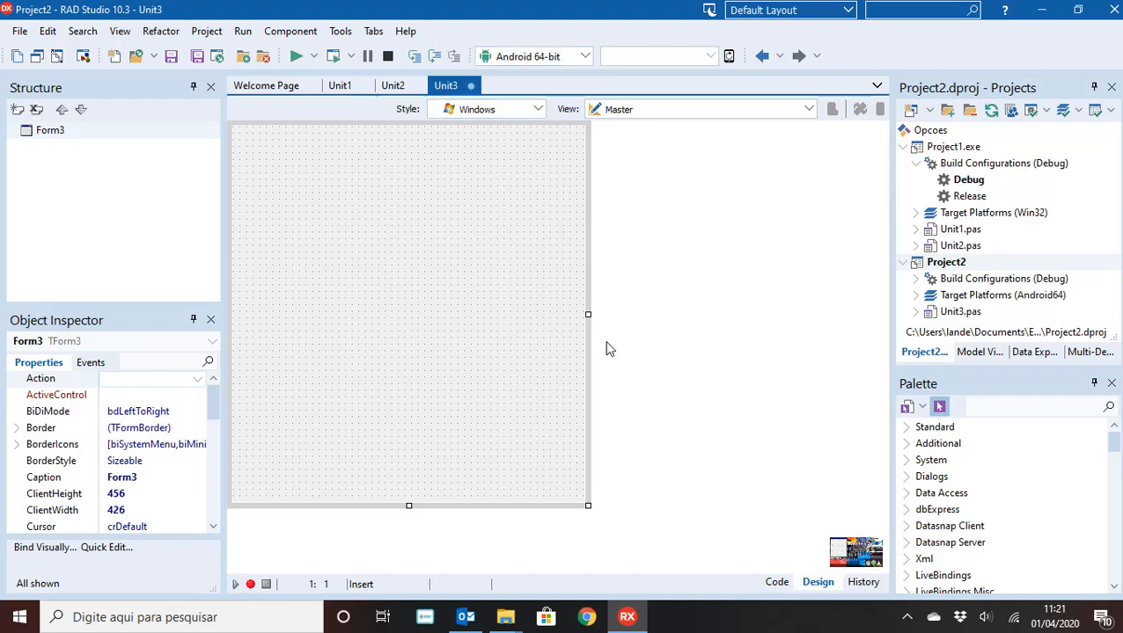
{"action": "left_click_drag", "start_coordinate": [588, 304], "coordinate": [561, 312]}
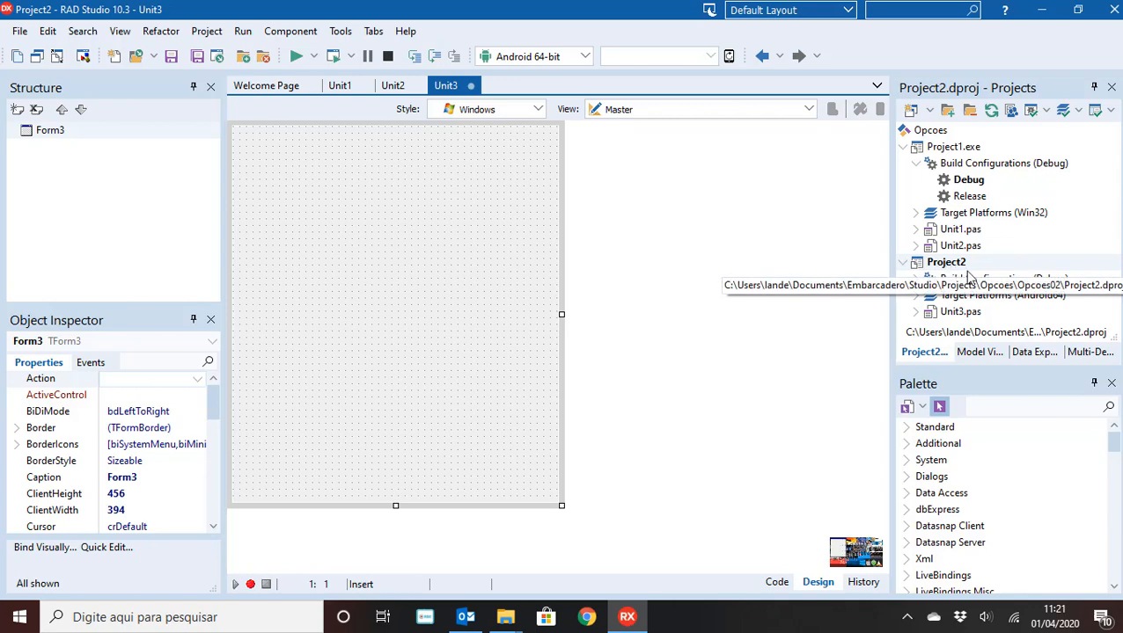
Step: Open Project2's options and examine the Compiling settings, the Android Uses Permissions and the Entitlement List
{"action": "left_click", "coordinate": [207, 31]}
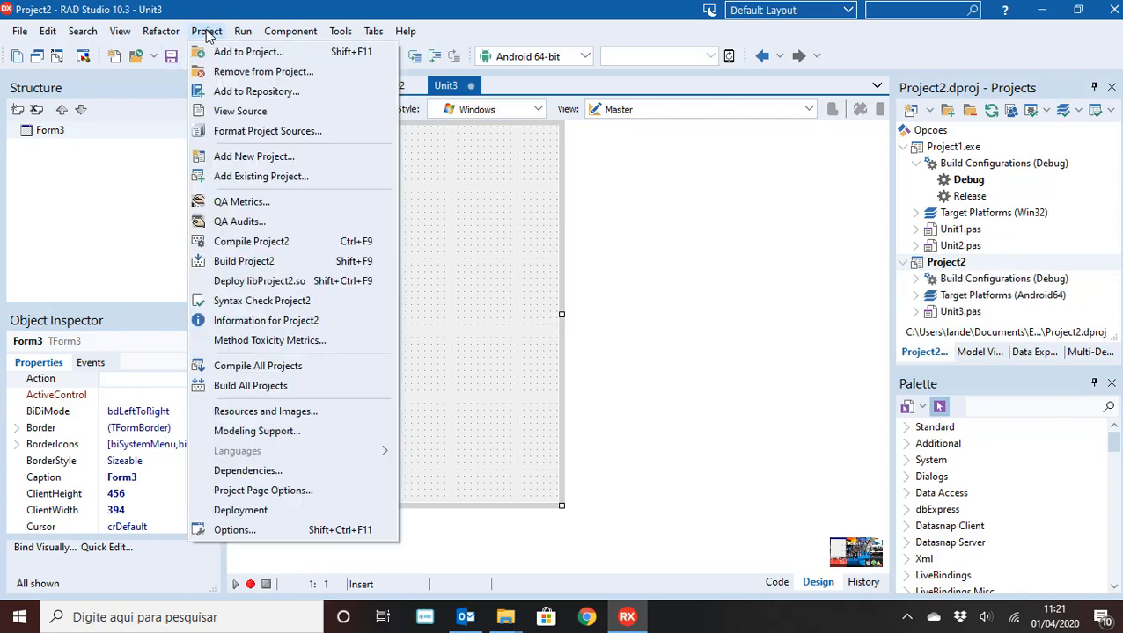
{"action": "left_click", "coordinate": [237, 530]}
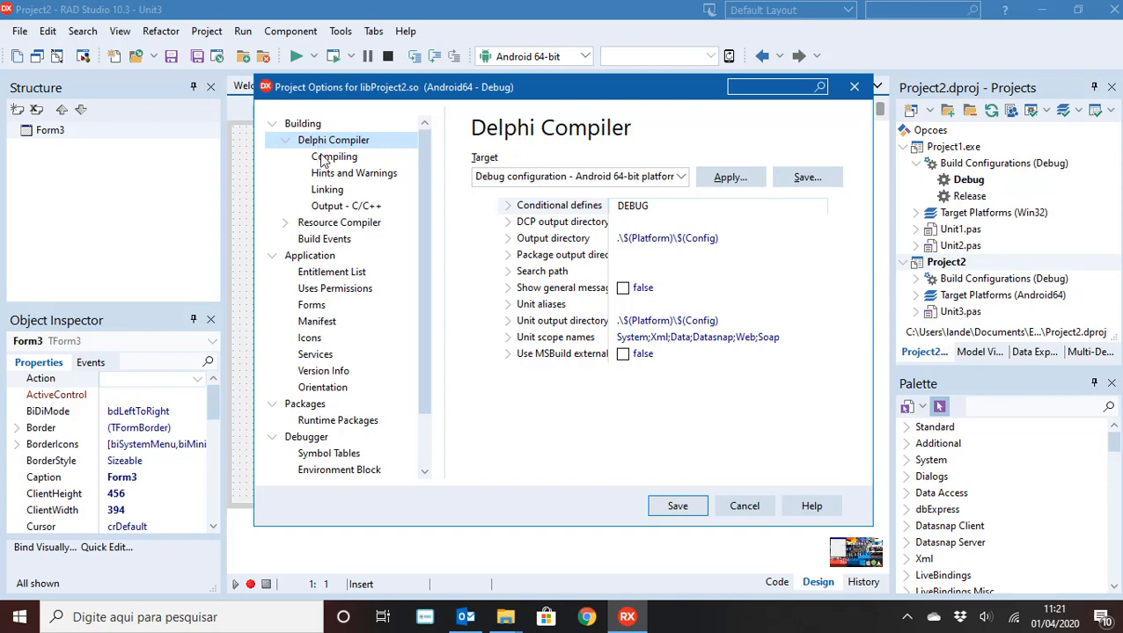
{"action": "left_click", "coordinate": [324, 158]}
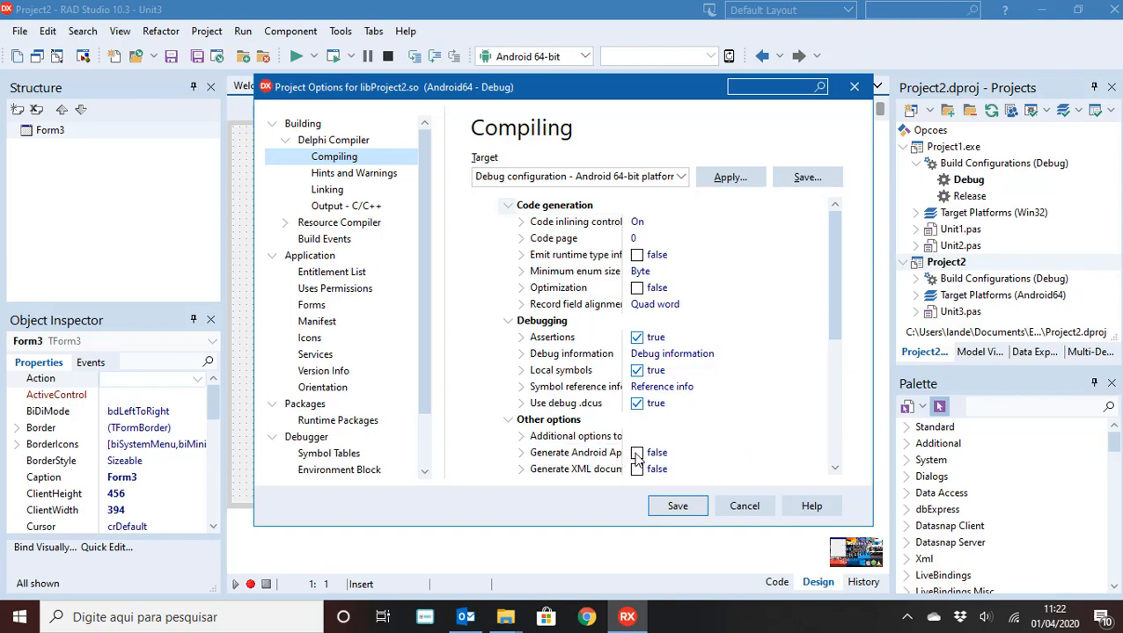
{"action": "left_click", "coordinate": [317, 257]}
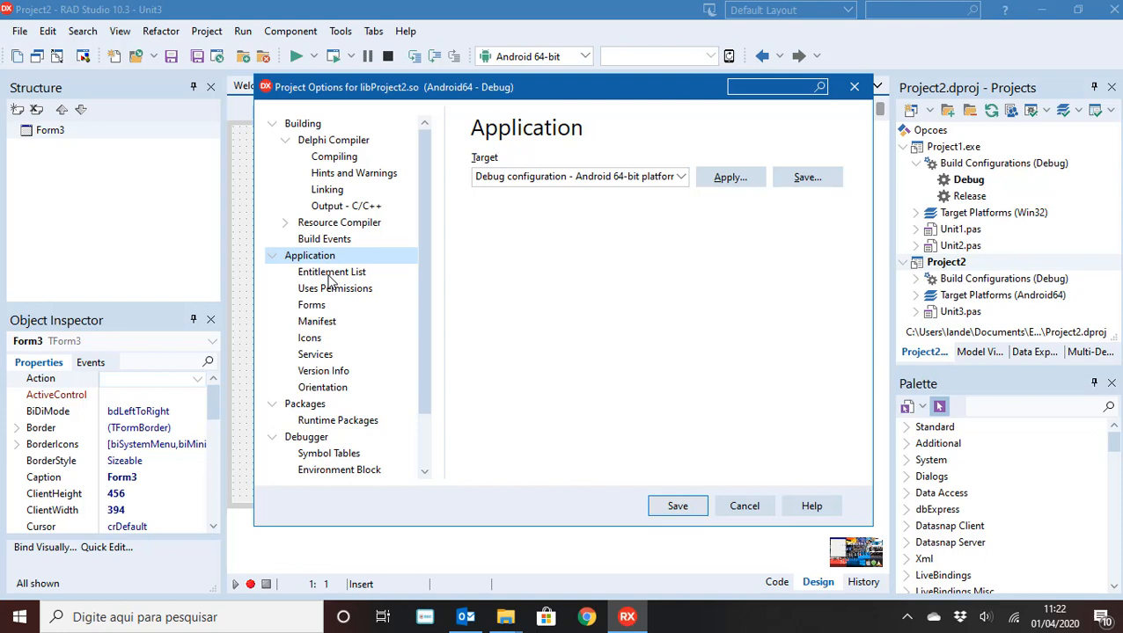
{"action": "left_click", "coordinate": [335, 291]}
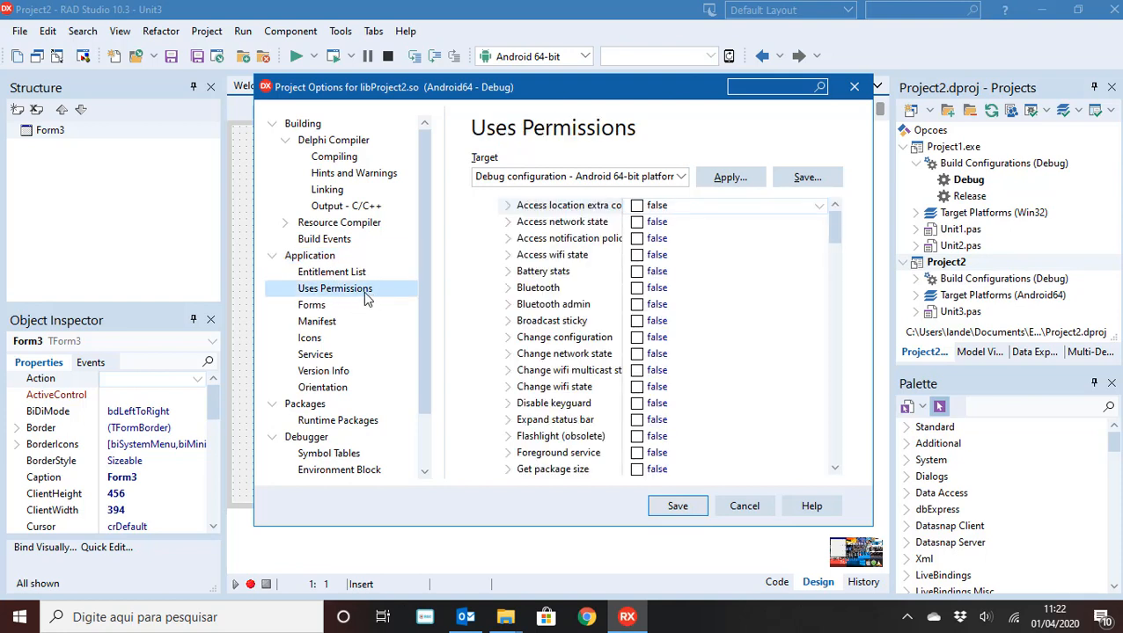
{"action": "left_click", "coordinate": [329, 276]}
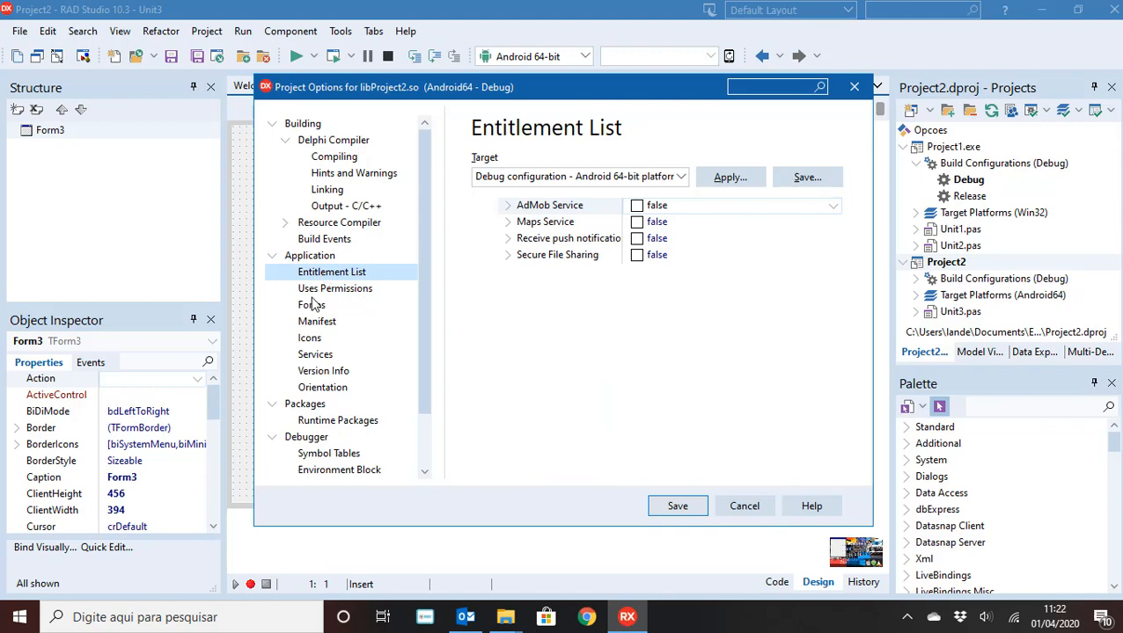
Step: View the Forms options, and examine the launcher, notification and splash image settings in the Icons options
{"action": "left_click", "coordinate": [312, 306]}
{"action": "left_click", "coordinate": [311, 339]}
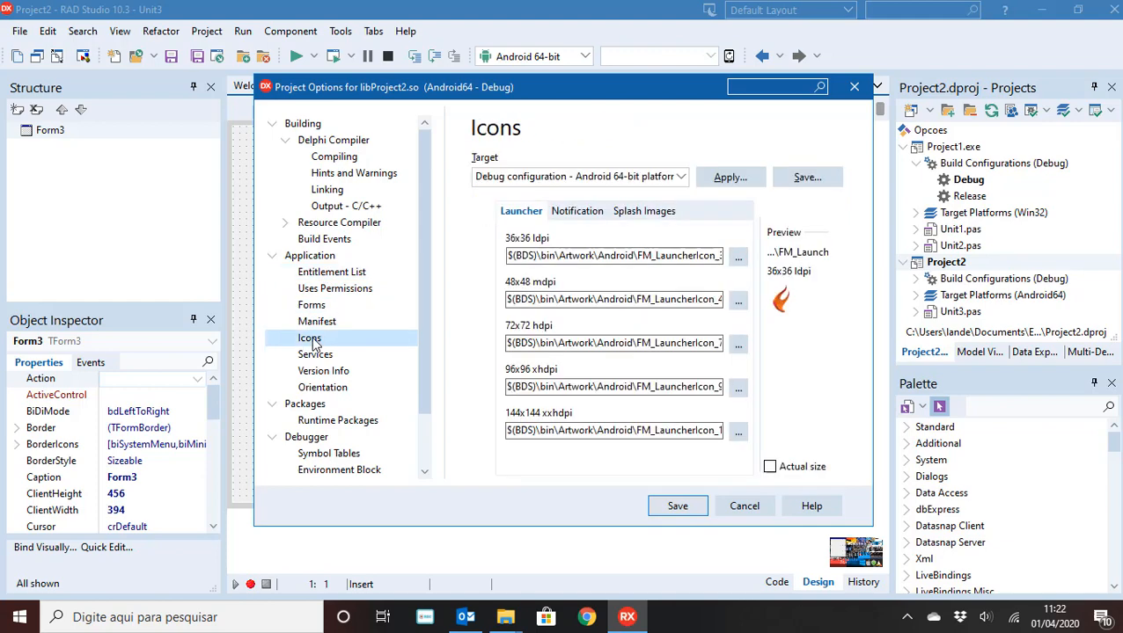
{"action": "left_click", "coordinate": [644, 213]}
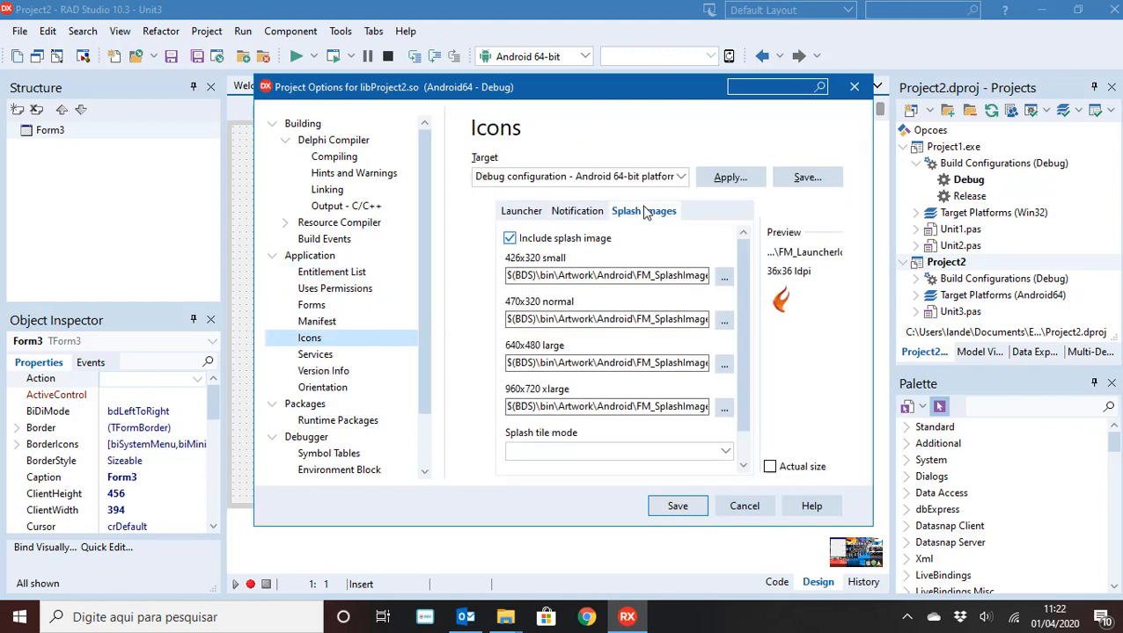
{"action": "left_click", "coordinate": [559, 215]}
{"action": "left_click", "coordinate": [524, 213]}
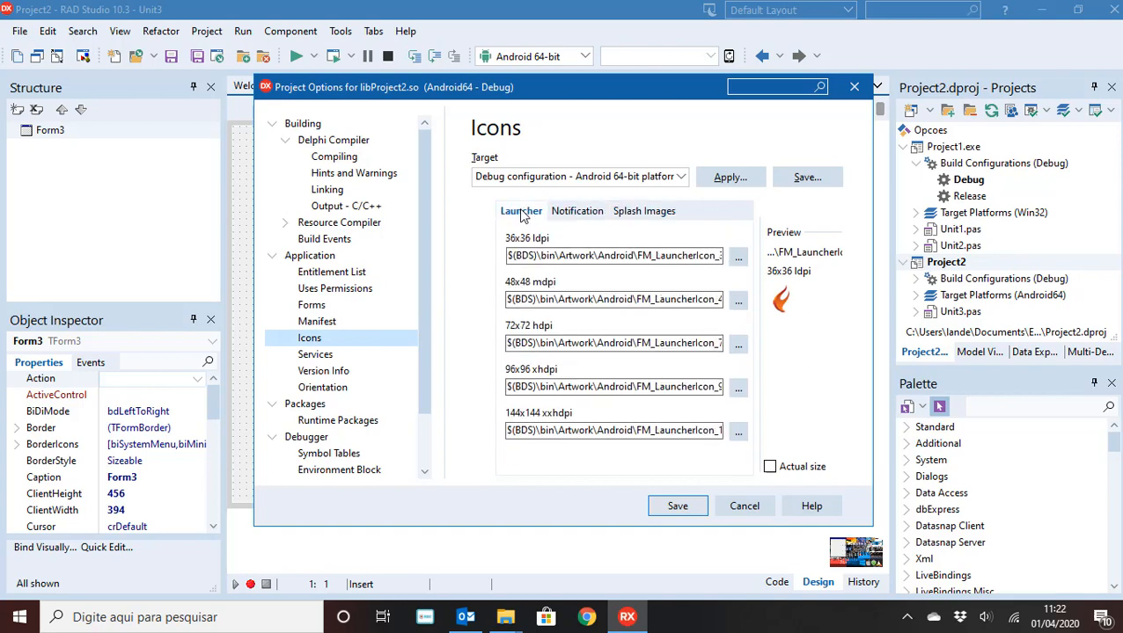
Step: Examine the Android Version Info and Orientation options, and save the project options
{"action": "left_click", "coordinate": [332, 371]}
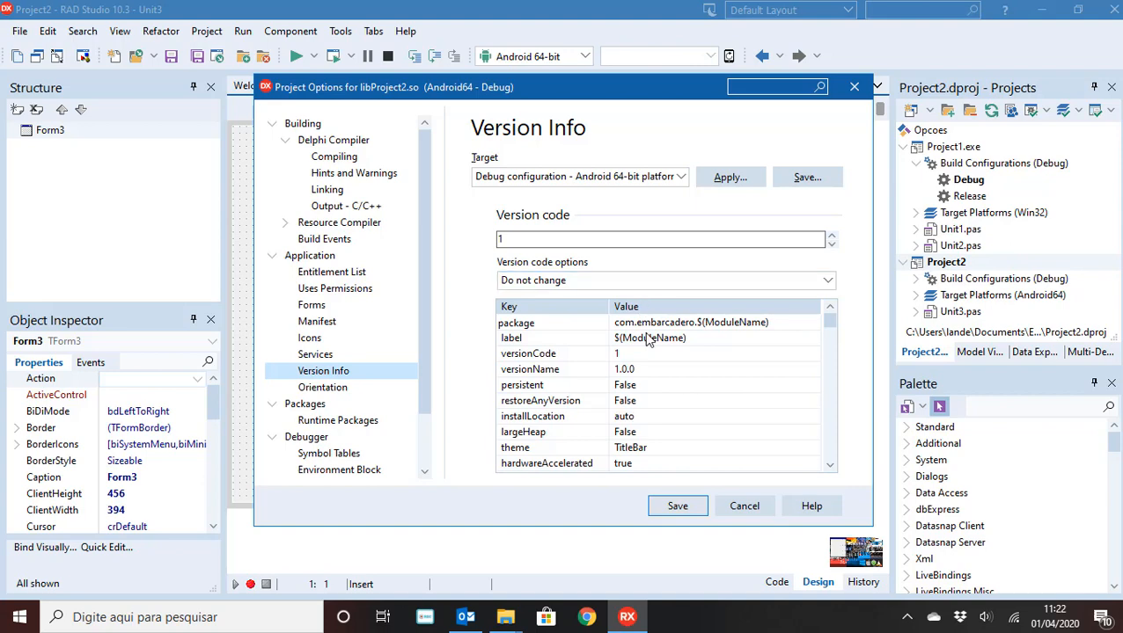
{"action": "left_click", "coordinate": [324, 388]}
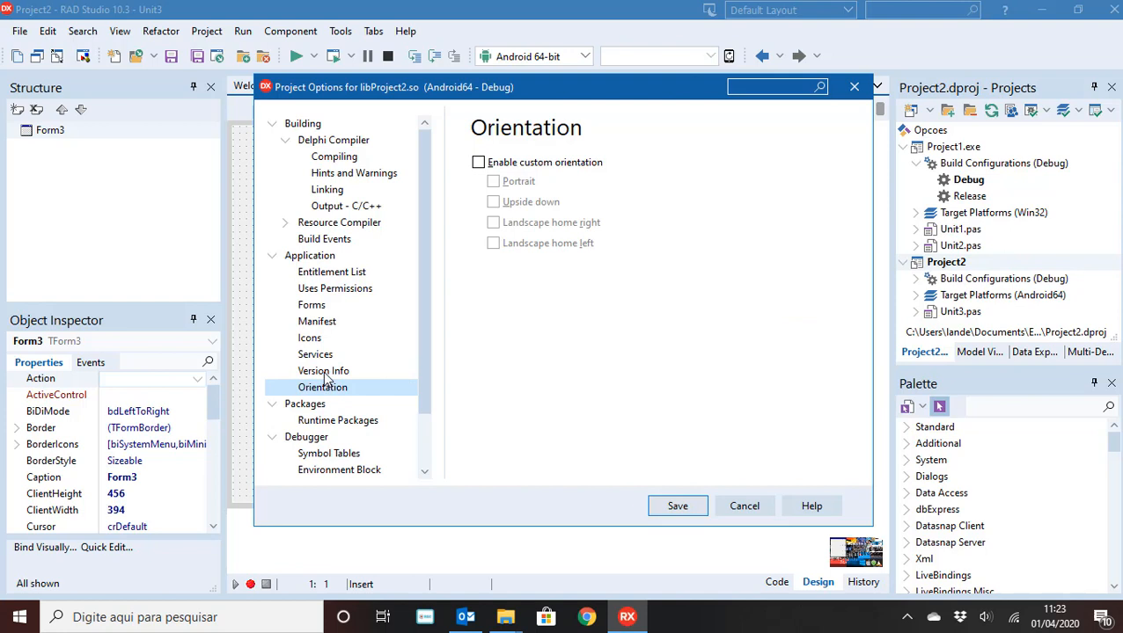
{"action": "left_click", "coordinate": [324, 371]}
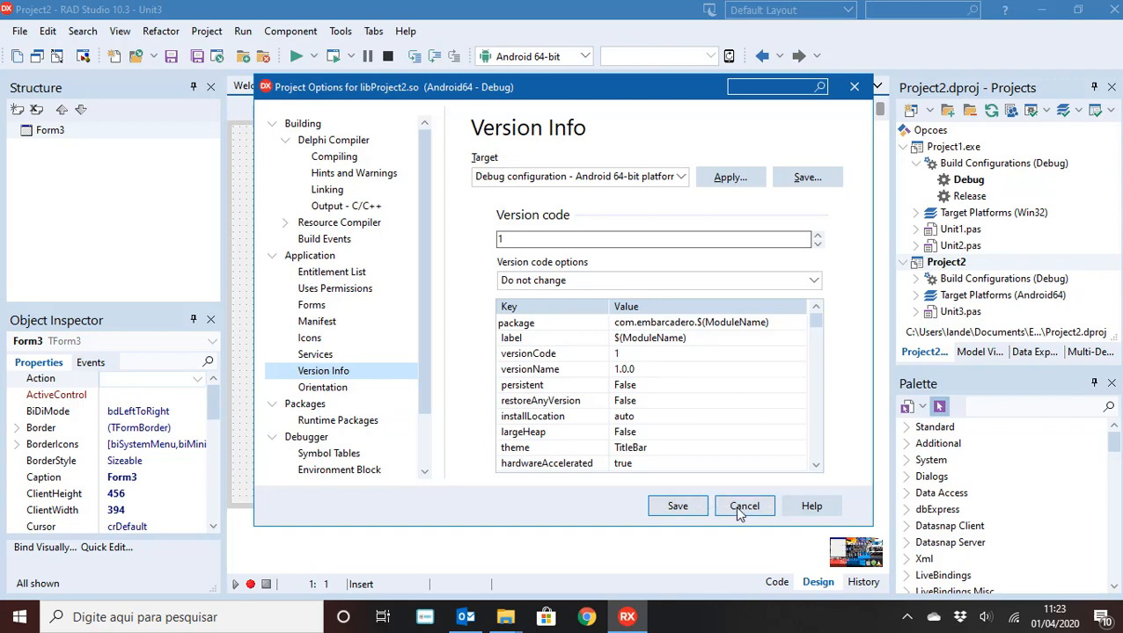
{"action": "left_click", "coordinate": [669, 504]}
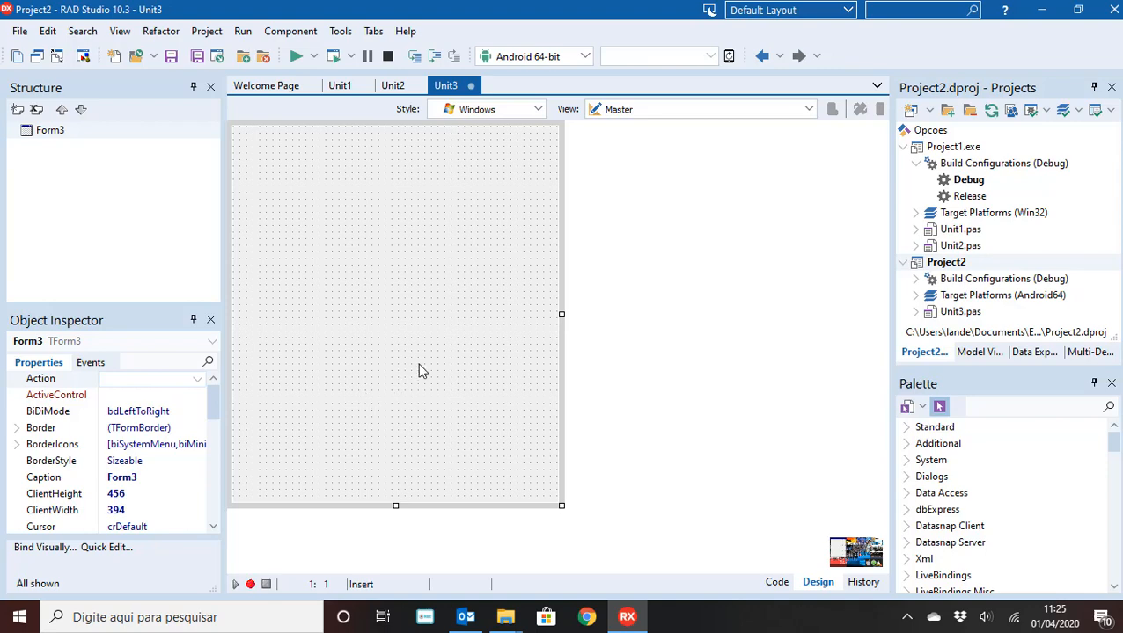
Step: Reopen Project2's options and search them for "versio"
{"action": "left_click", "coordinate": [208, 32]}
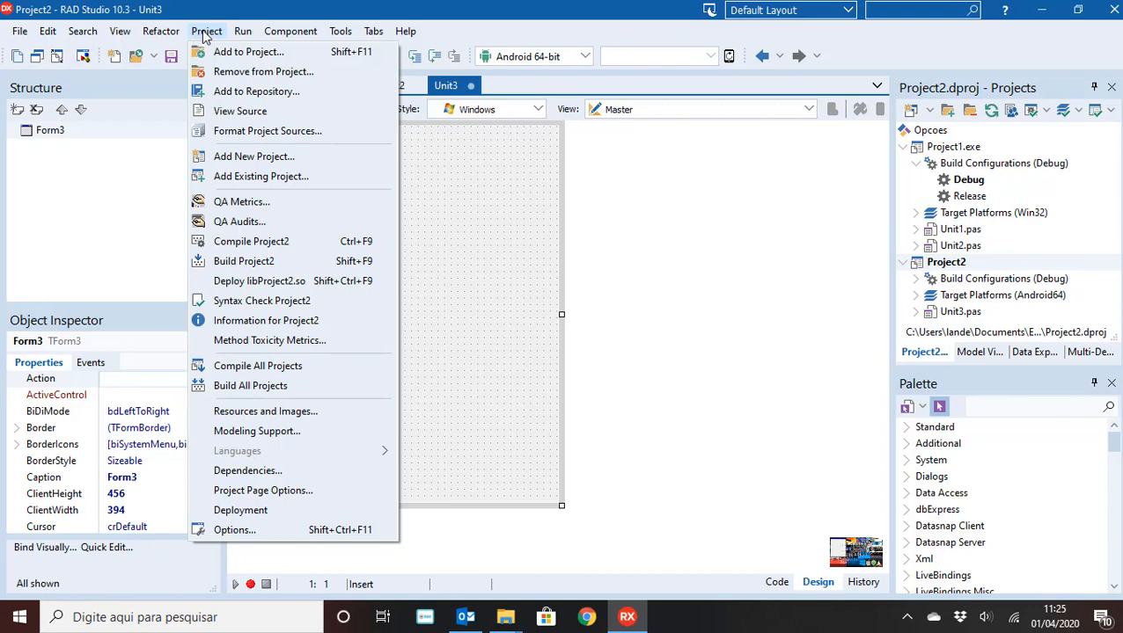
{"action": "left_click", "coordinate": [274, 538]}
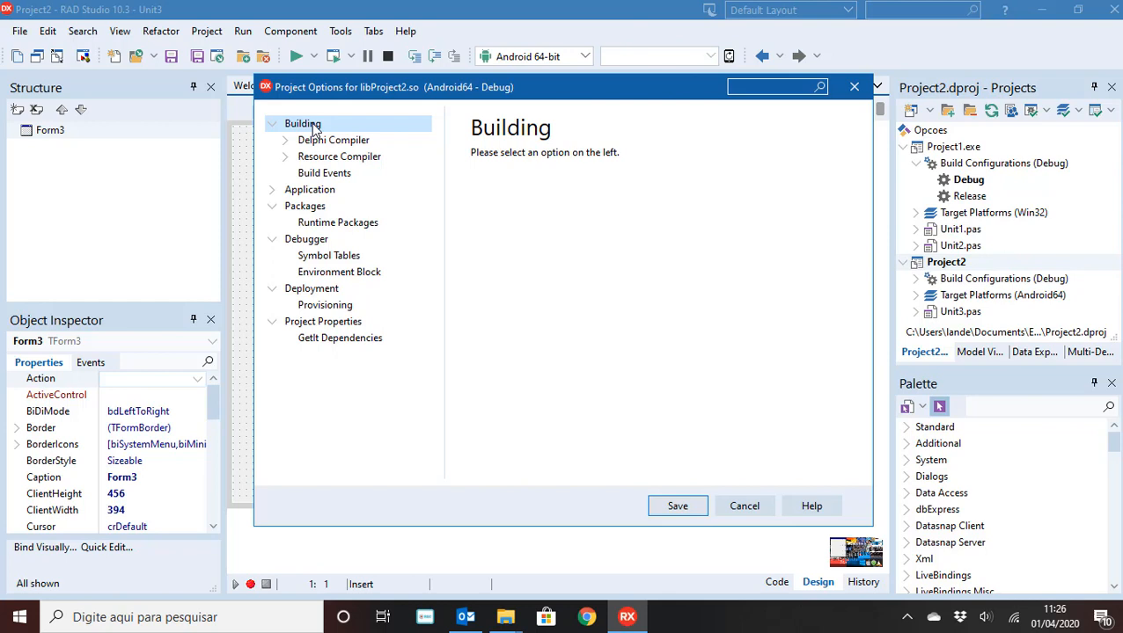
{"action": "left_click", "coordinate": [780, 90]}
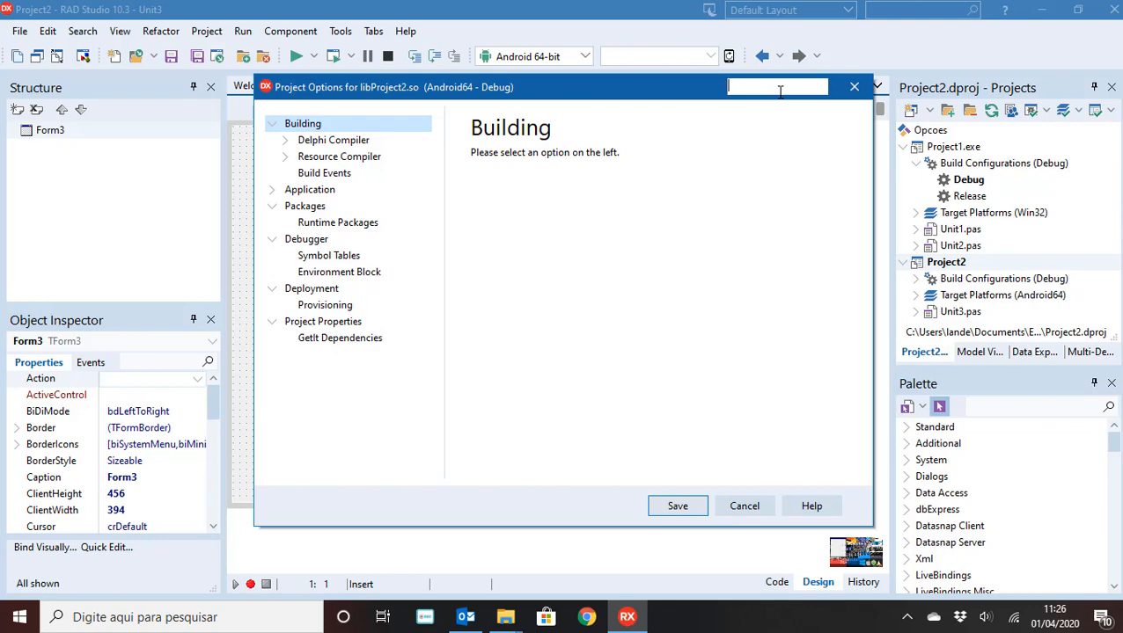
{"action": "type", "text": "versio"}
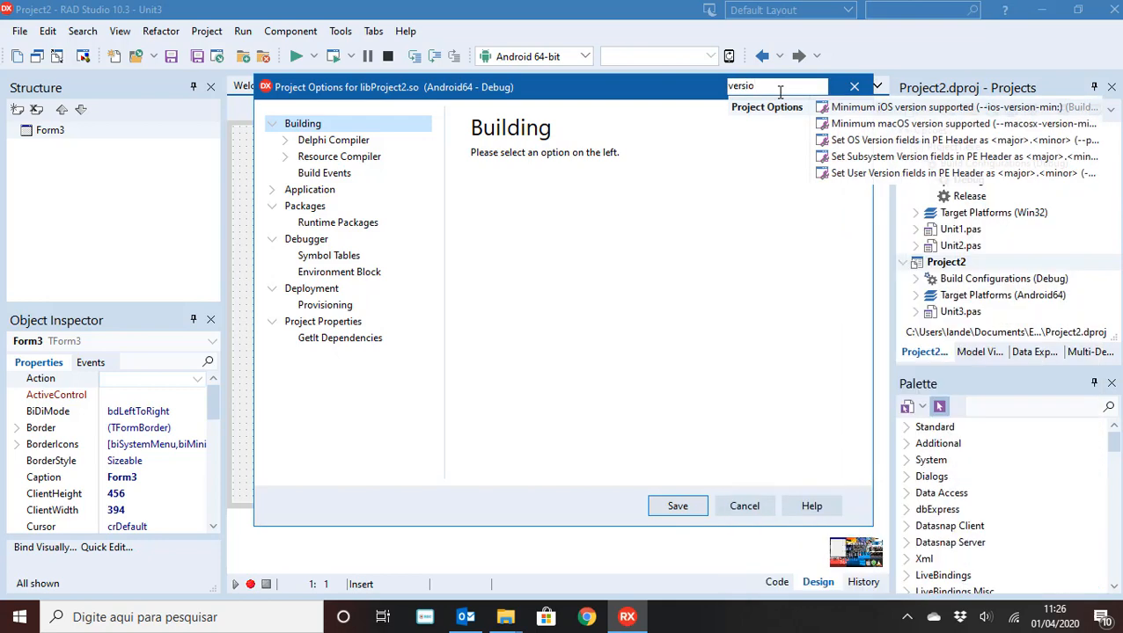
Step: Review the Icons, Forms, Uses Permissions, deployment Provisioning and Delphi Compiler option pages of Project2
{"action": "left_click", "coordinate": [310, 191]}
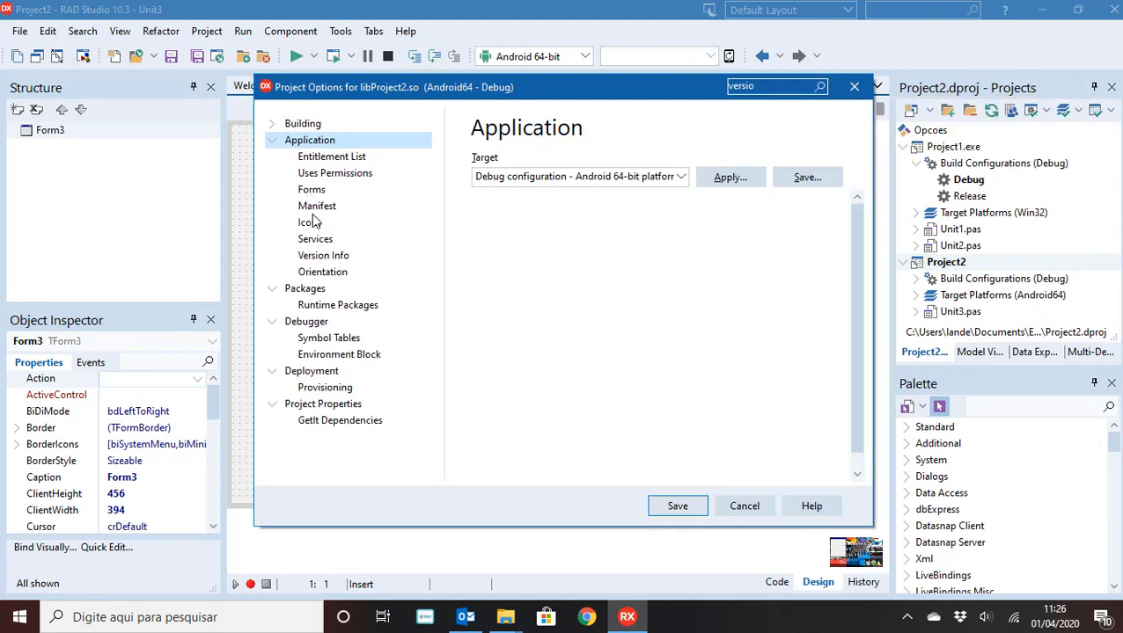
{"action": "left_click", "coordinate": [312, 222]}
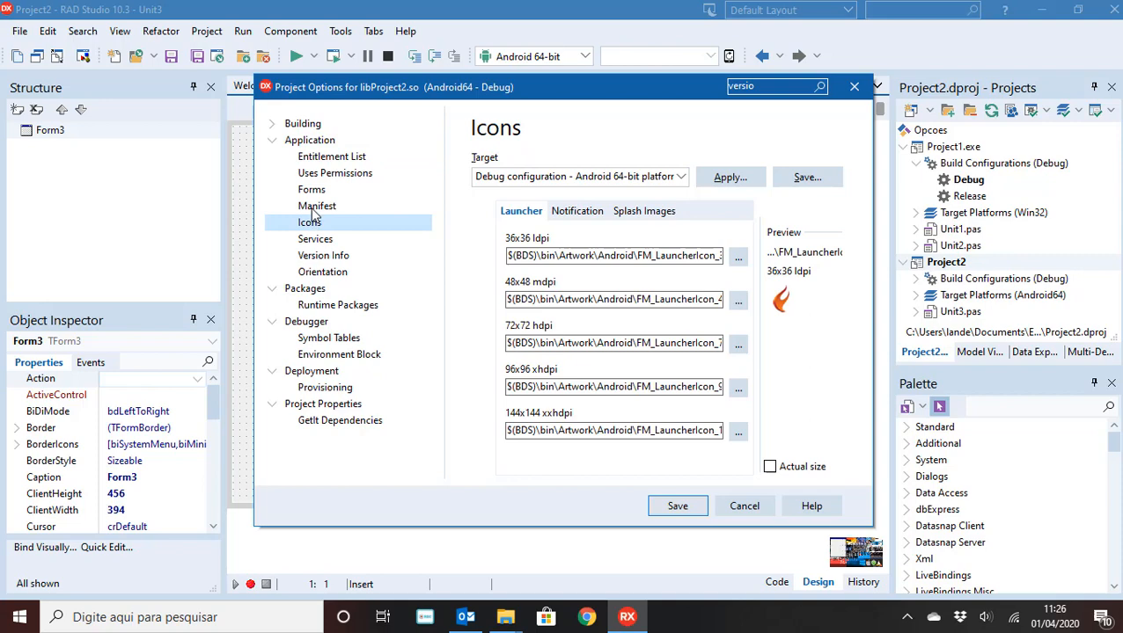
{"action": "left_click", "coordinate": [313, 191]}
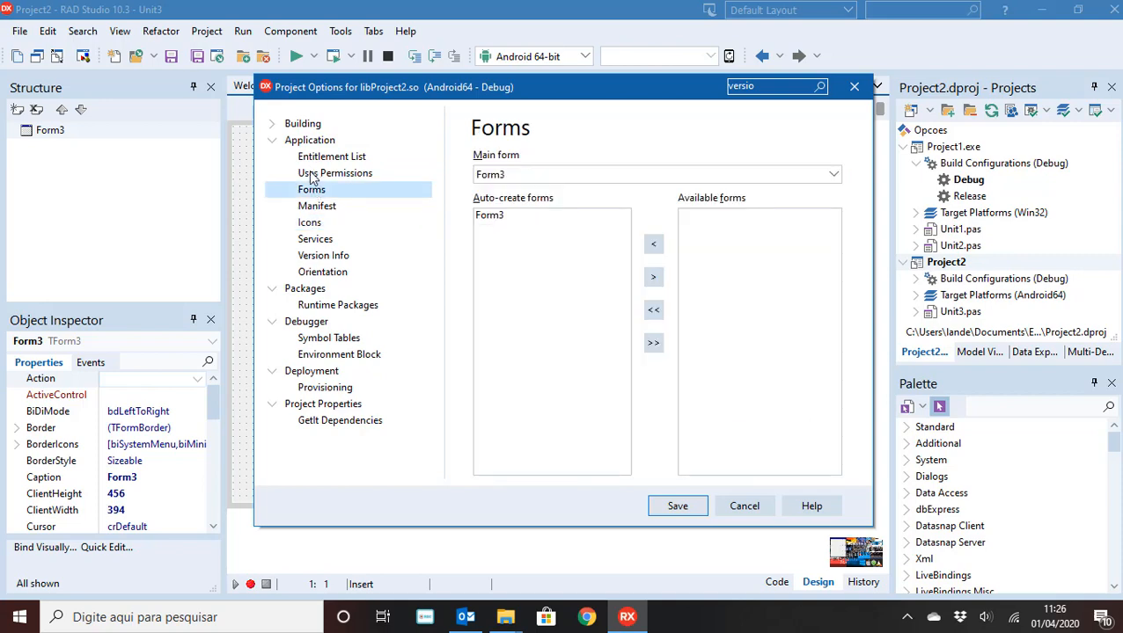
{"action": "left_click", "coordinate": [313, 176]}
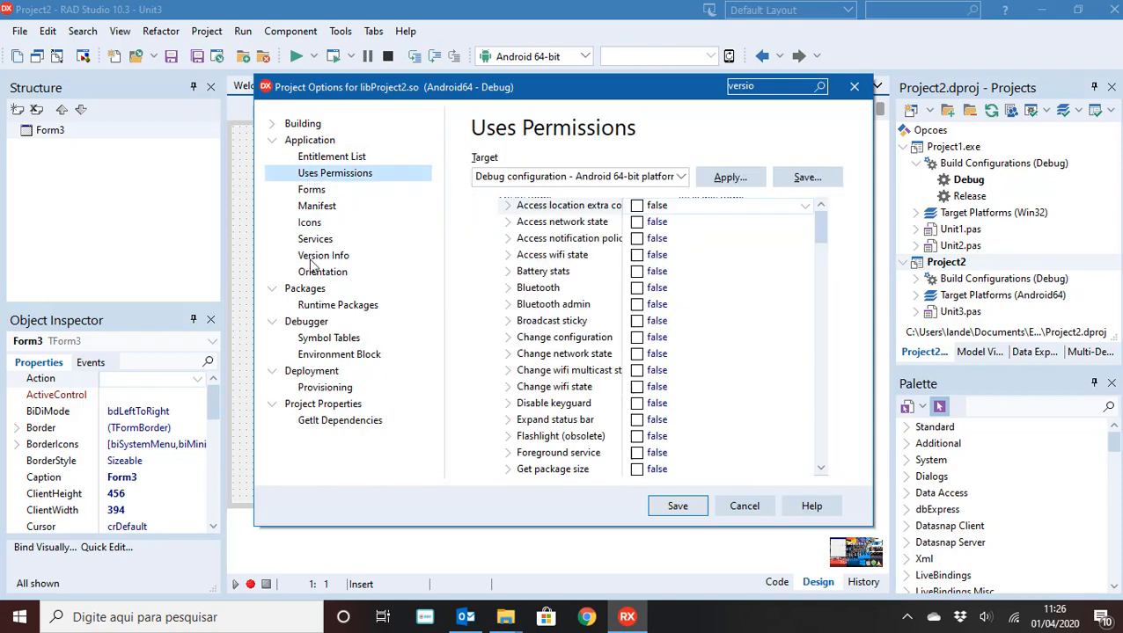
{"action": "left_click", "coordinate": [335, 396]}
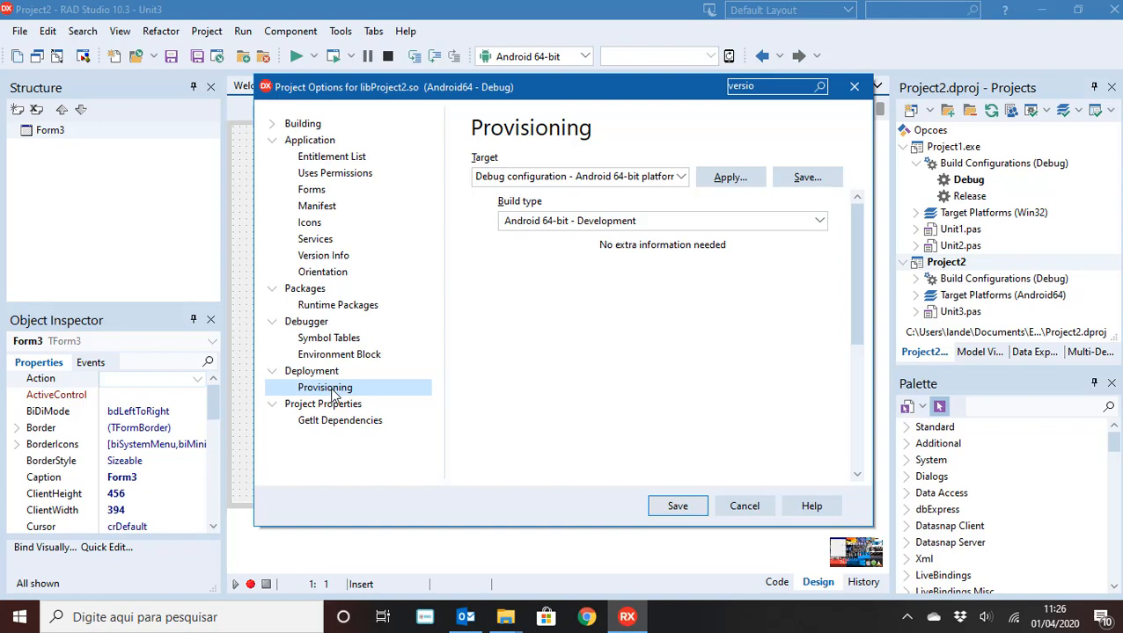
{"action": "left_click", "coordinate": [305, 124]}
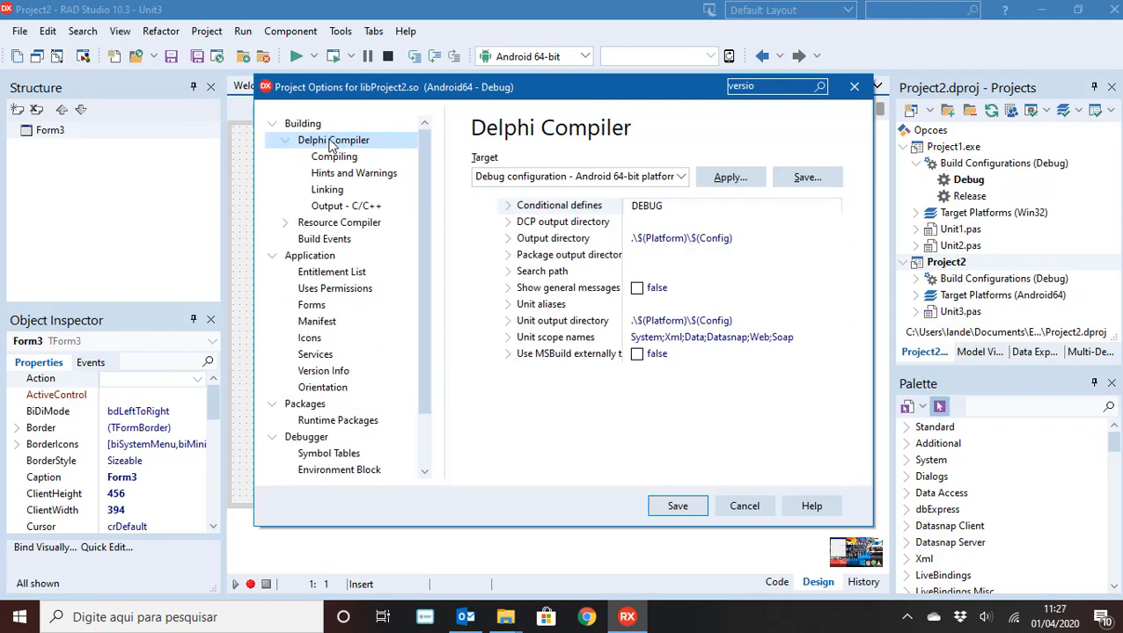